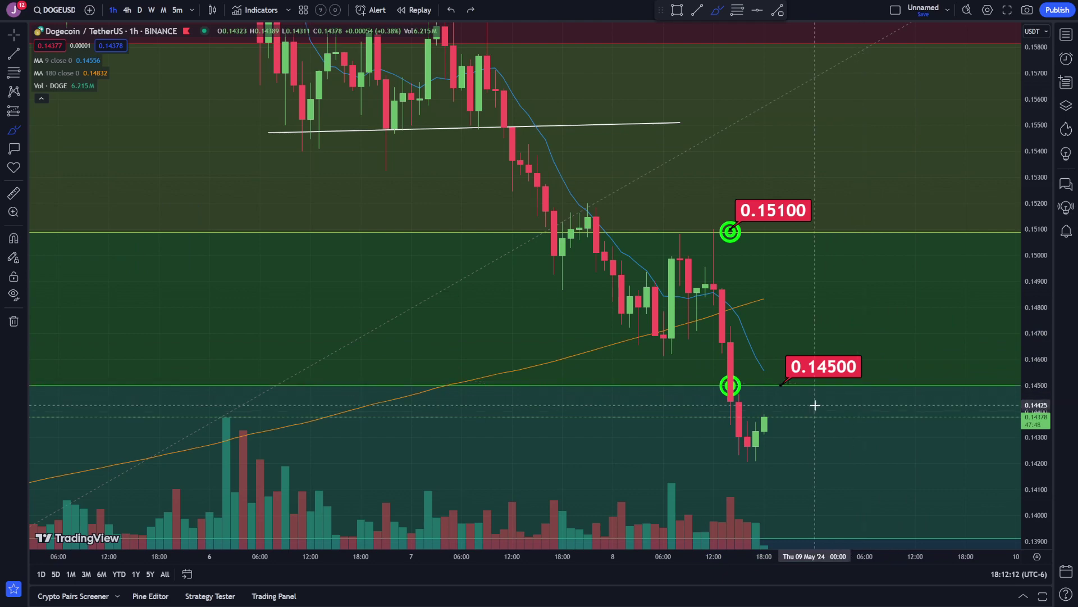
Circle the 0.5 (0.14500) Fibonacci level label with the green brush, and undo the marking.
{"action": "scroll", "coordinate": [802, 403], "scroll_direction": "down", "scroll_amount": 1}
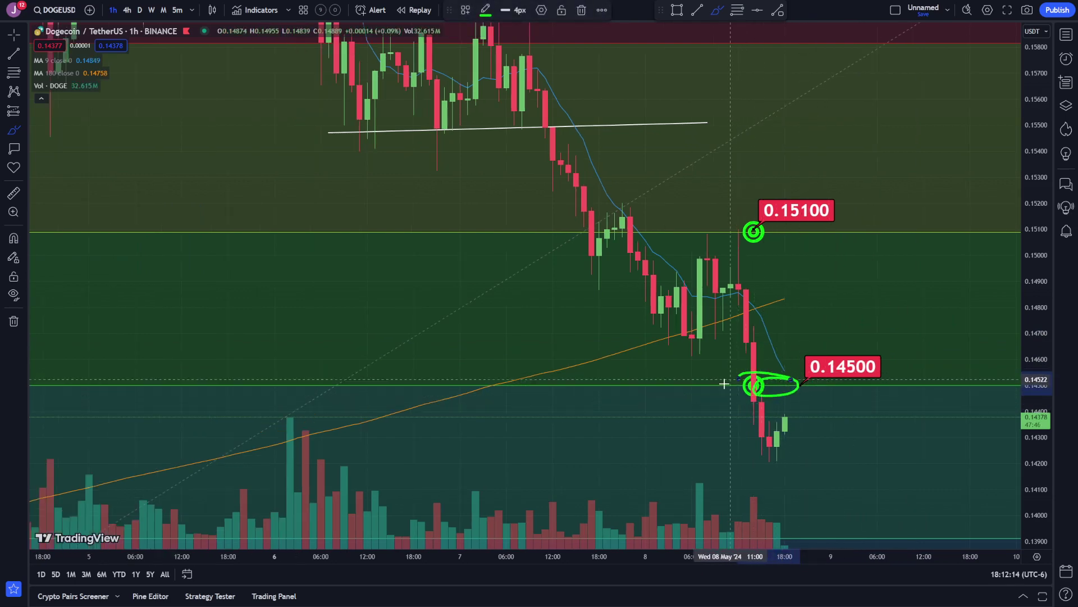
{"action": "scroll", "coordinate": [618, 368], "scroll_direction": "down", "scroll_amount": 12}
{"action": "mouse_move", "coordinate": [586, 369]}
{"action": "left_mouse_down"}
{"action": "mouse_move", "coordinate": [597, 378]}
{"action": "mouse_move", "coordinate": [568, 367]}
{"action": "left_mouse_up"}
{"action": "key", "text": "ctrl"}
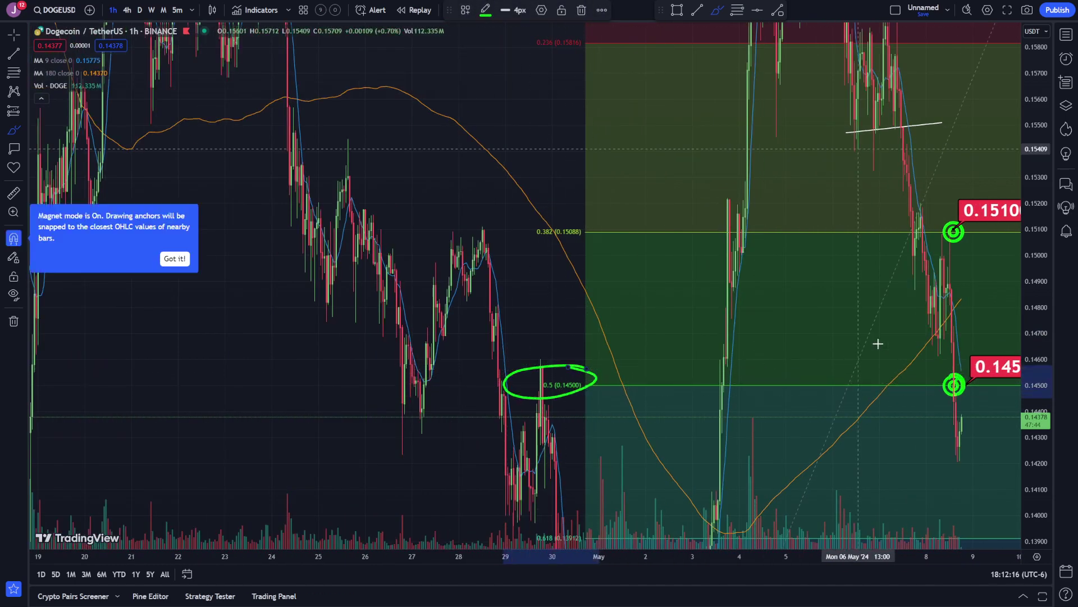
{"action": "key", "text": "ctrl+z"}
Trace the rally from the 1 May low to the 4 May high with the brush, and undo the strokes.
{"action": "left_click_drag", "start_coordinate": [1035, 98], "coordinate": [1025, 480]}
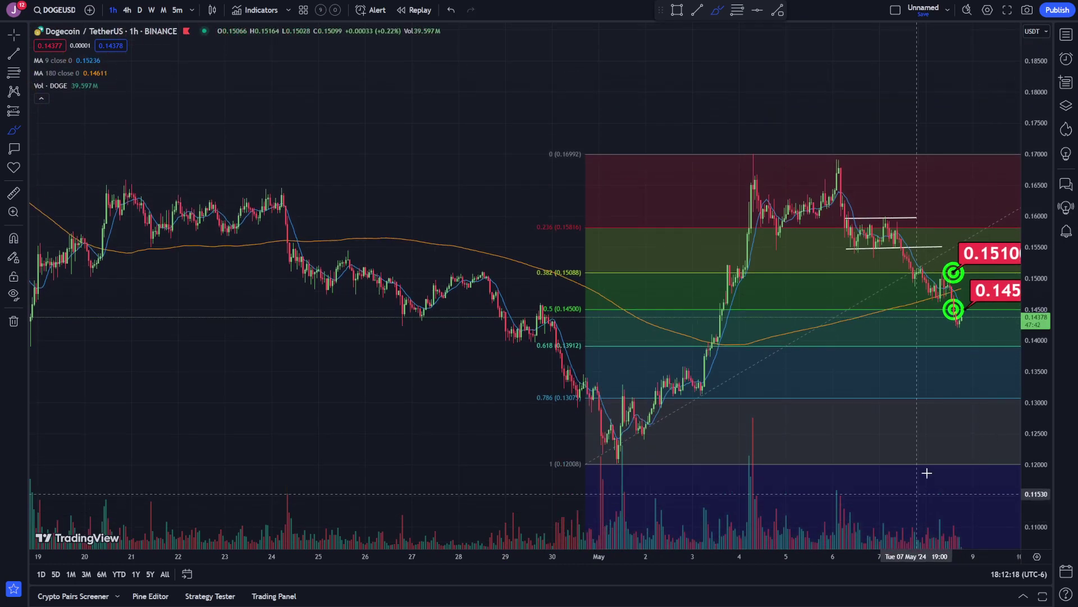
{"action": "scroll", "coordinate": [927, 473], "scroll_direction": "down", "scroll_amount": 2}
{"action": "mouse_move", "coordinate": [701, 418]}
{"action": "left_mouse_down"}
{"action": "mouse_move", "coordinate": [759, 364]}
{"action": "mouse_move", "coordinate": [815, 193]}
{"action": "left_mouse_up"}
{"action": "key", "text": "ctrl+z"}
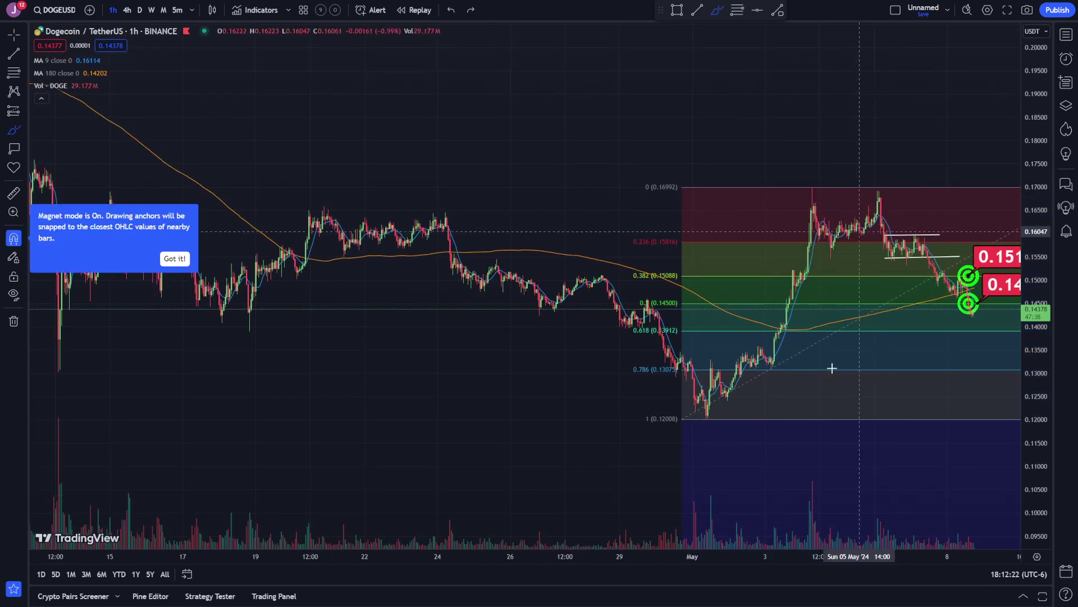
{"action": "mouse_move", "coordinate": [685, 409]}
{"action": "left_mouse_down"}
{"action": "mouse_move", "coordinate": [775, 325]}
{"action": "mouse_move", "coordinate": [808, 197]}
{"action": "left_mouse_up"}
{"action": "key", "text": "ctrl+z"}
{"action": "key", "text": "ctrl+z"}
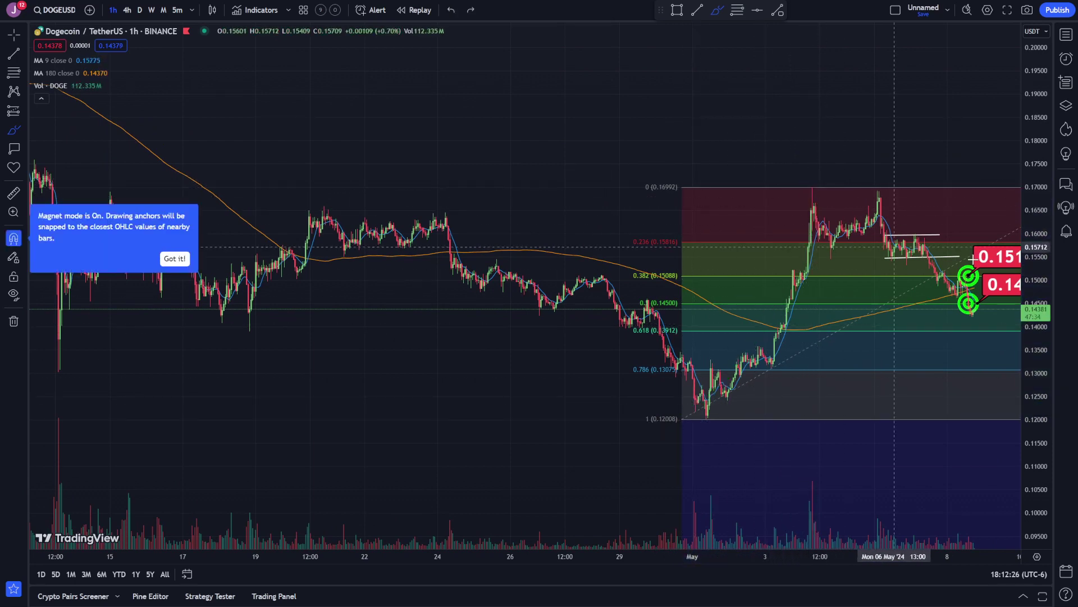
Mark the 4 May peak at the Fibonacci 0 level with the brush, and undo the mark.
{"action": "scroll", "coordinate": [811, 253], "scroll_direction": "up", "scroll_amount": 3}
{"action": "scroll", "coordinate": [810, 253], "scroll_direction": "up", "scroll_amount": 2}
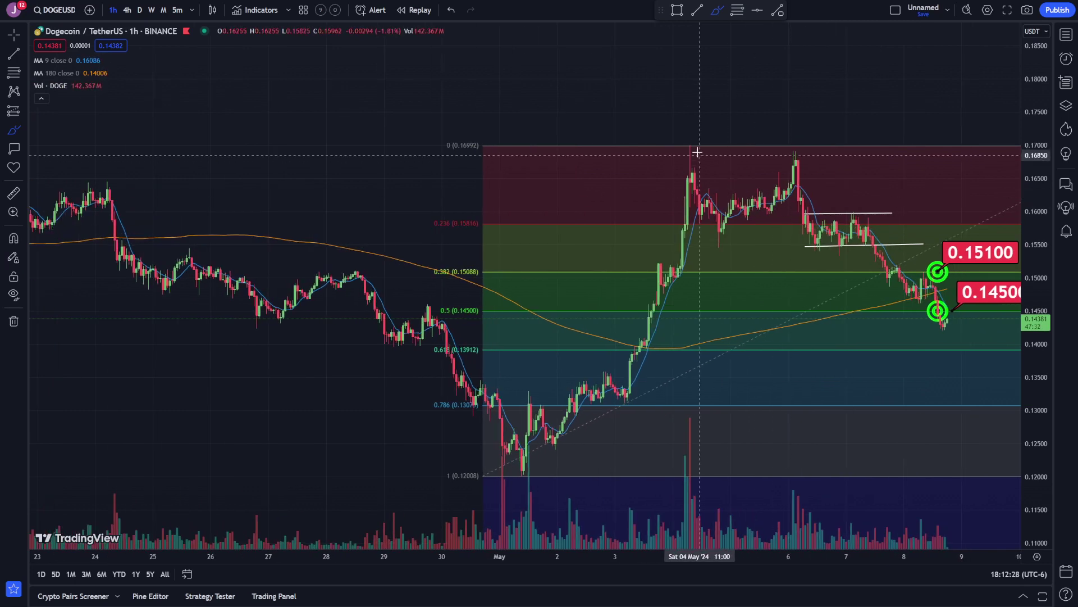
{"action": "left_click_drag", "start_coordinate": [690, 150], "coordinate": [700, 147]}
{"action": "key", "text": "ctrl+z"}
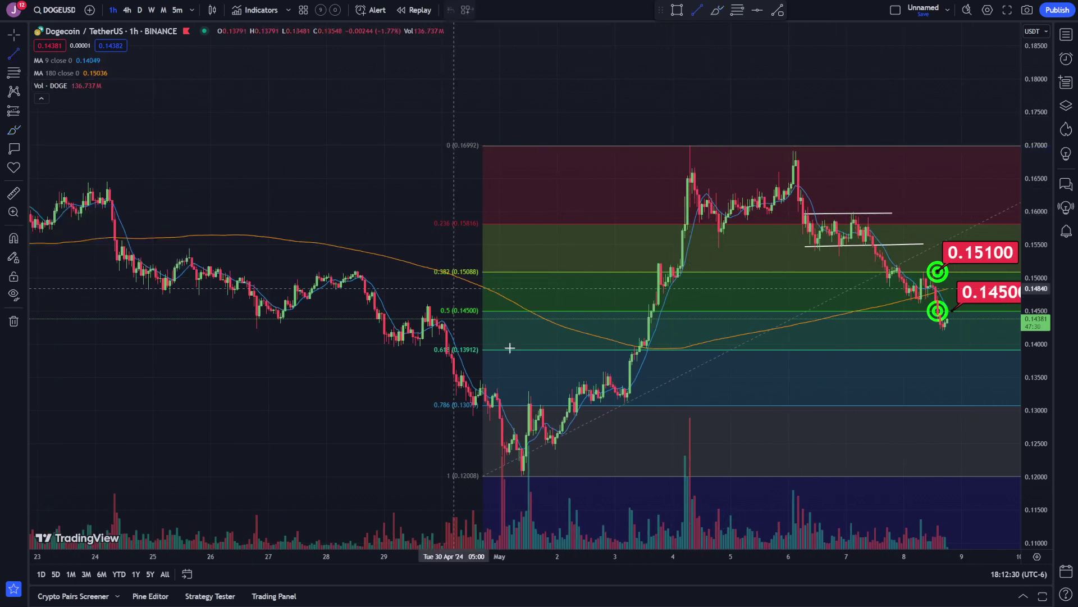
Draw a trend line under the rally from 3 May 06:00 at 0.13124 to 4 May 20:00 at 0.16620.
{"action": "left_click_drag", "start_coordinate": [630, 401], "coordinate": [722, 170]}
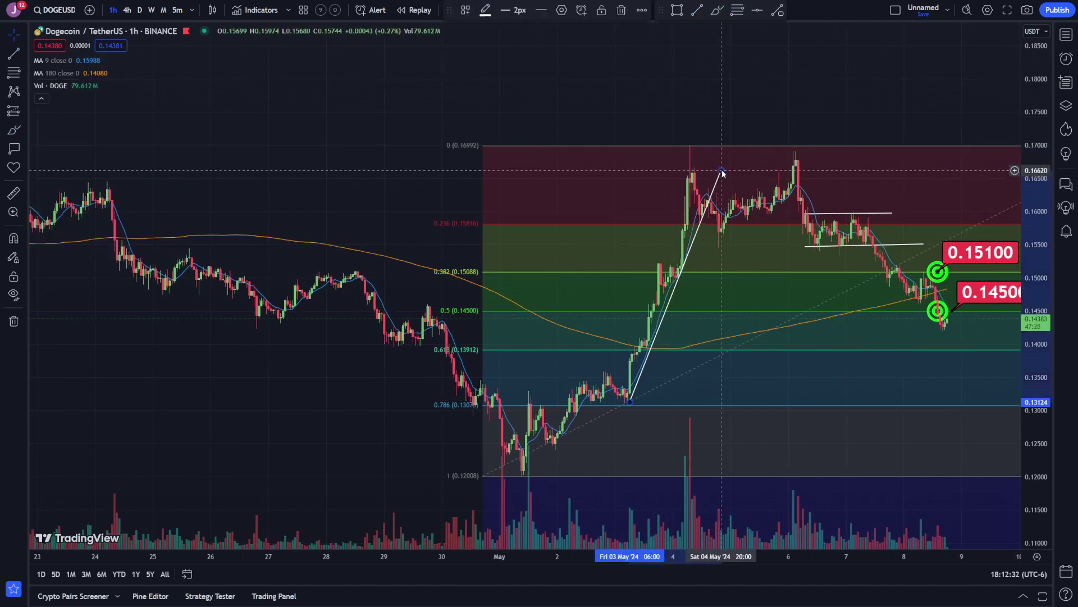
{"action": "scroll", "coordinate": [722, 173], "scroll_direction": "up", "scroll_amount": 3}
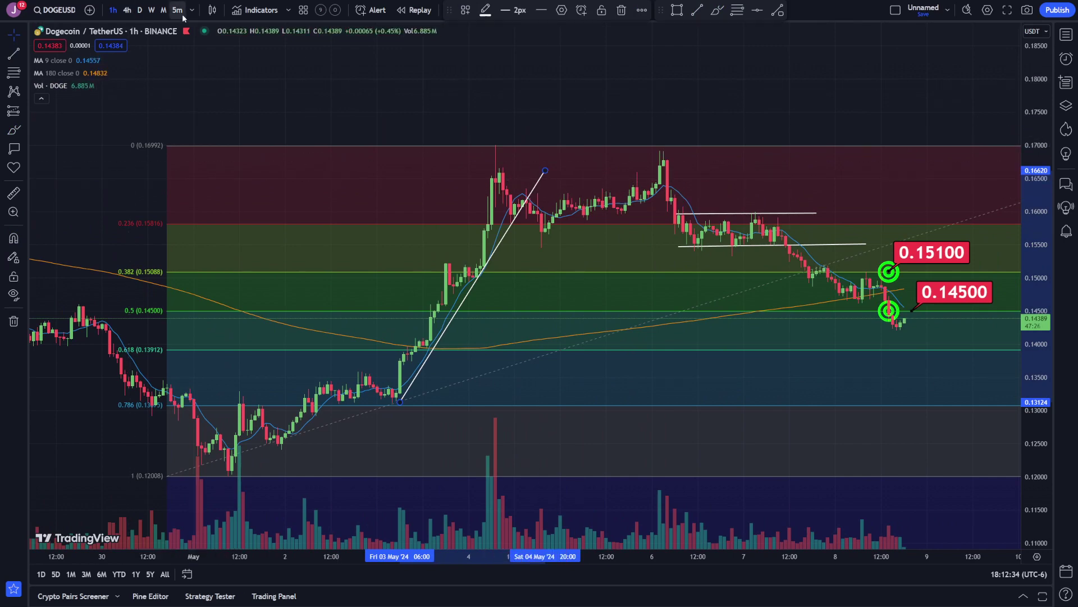
Switch the DOGEUSD chart to the 5-minute interval and fit the rally and the following decline in view.
{"action": "left_click", "coordinate": [180, 11]}
{"action": "scroll", "coordinate": [506, 277], "scroll_direction": "down", "scroll_amount": 5}
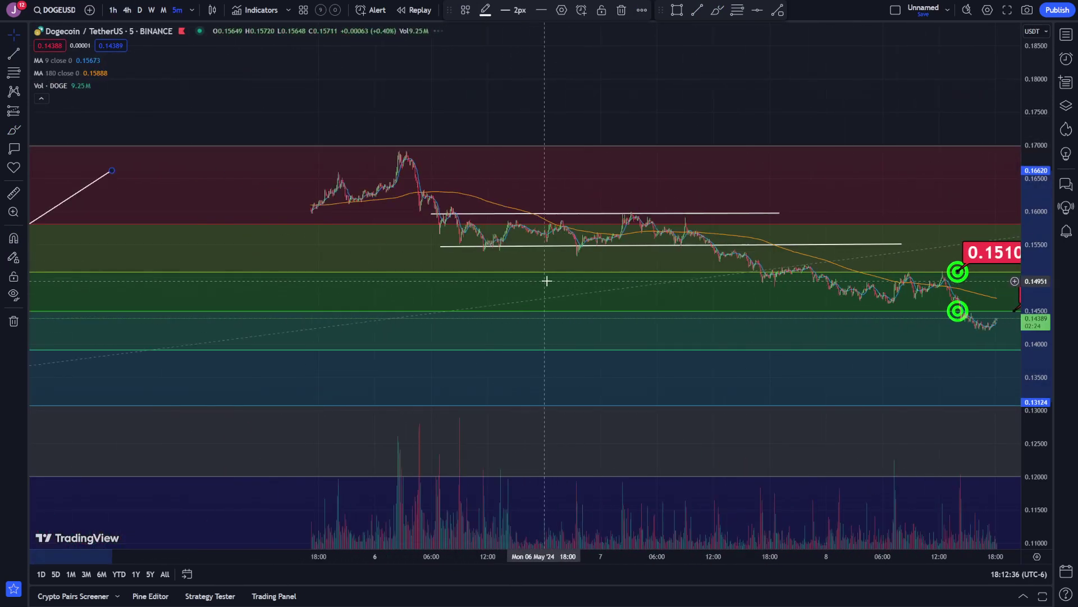
{"action": "scroll", "coordinate": [547, 281], "scroll_direction": "down", "scroll_amount": 5}
{"action": "left_click_drag", "start_coordinate": [1034, 428], "coordinate": [1013, 183]}
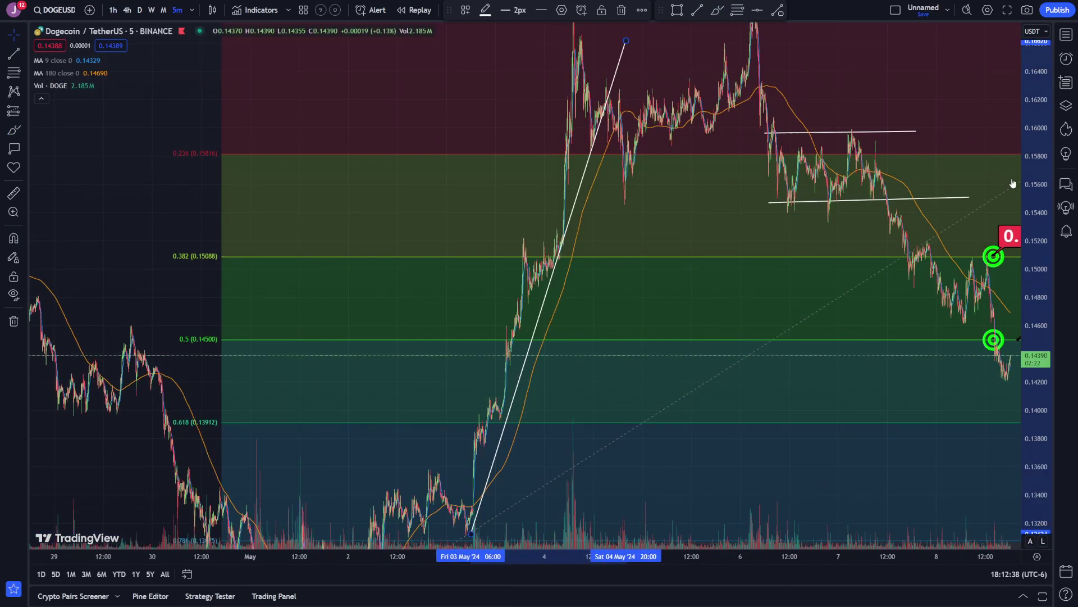
Draw a steeper trend line beneath the 4 May peak from about 0.1568 to 0.1688, and mark its break with the green brush.
{"action": "scroll", "coordinate": [1013, 184], "scroll_direction": "up", "scroll_amount": 3}
{"action": "left_click", "coordinate": [14, 34]}
{"action": "left_click_drag", "start_coordinate": [208, 185], "coordinate": [647, 327]}
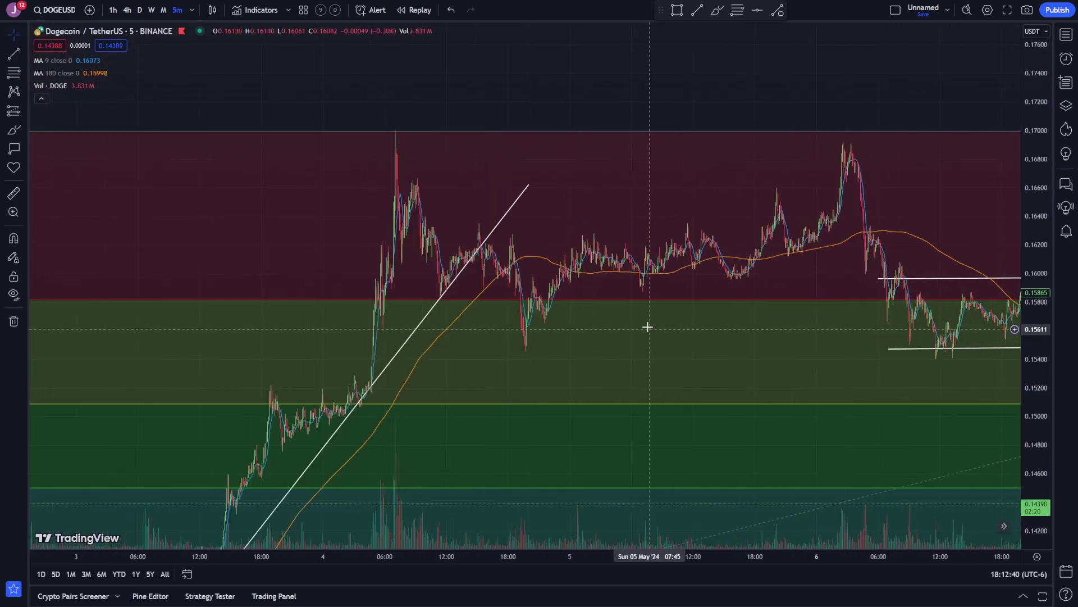
{"action": "scroll", "coordinate": [573, 331], "scroll_direction": "up", "scroll_amount": 4}
{"action": "left_click_drag", "start_coordinate": [486, 335], "coordinate": [840, 365]}
{"action": "scroll", "coordinate": [607, 298], "scroll_direction": "up", "scroll_amount": 2}
{"action": "left_click_drag", "start_coordinate": [431, 215], "coordinate": [535, 194]}
{"action": "scroll", "coordinate": [449, 197], "scroll_direction": "up", "scroll_amount": 2}
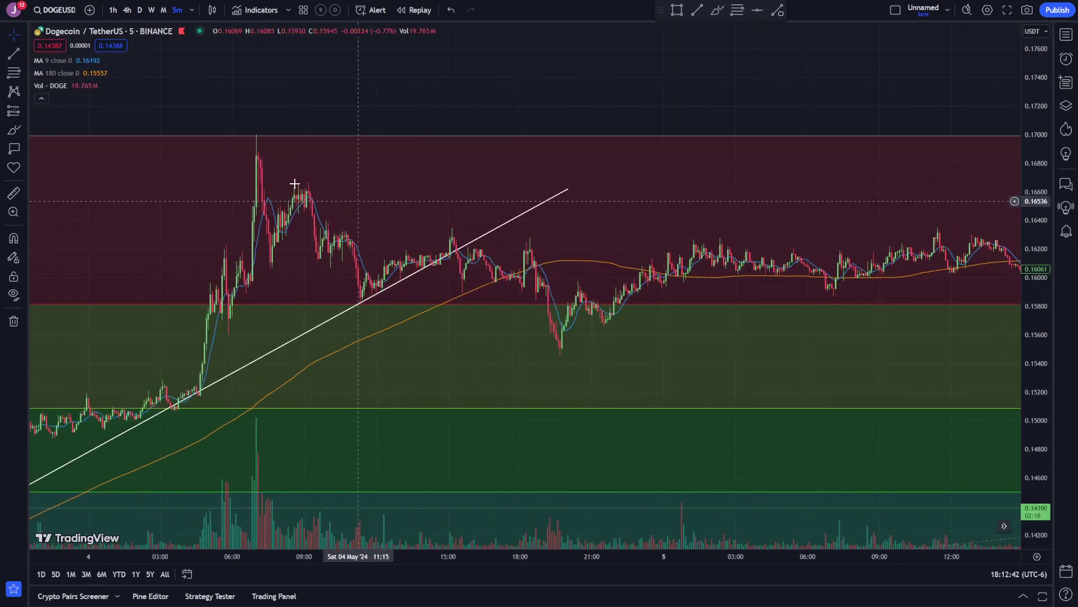
{"action": "mouse_move", "coordinate": [229, 323]}
{"action": "left_mouse_down"}
{"action": "mouse_move", "coordinate": [345, 174]}
{"action": "mouse_move", "coordinate": [346, 152]}
{"action": "left_mouse_up"}
{"action": "left_click", "coordinate": [14, 130]}
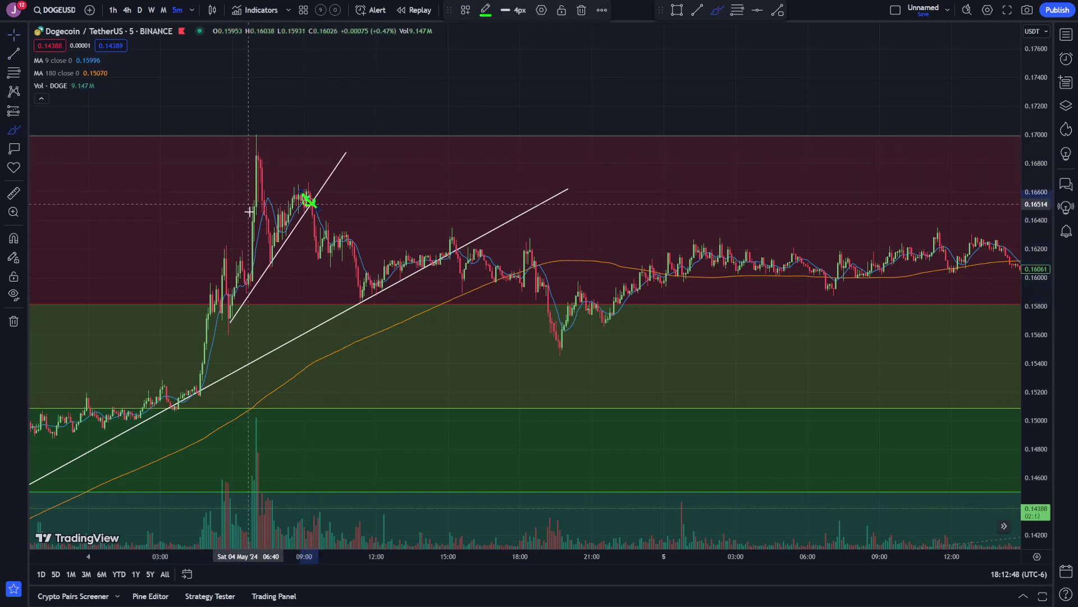
Trace the curved rise into the 4 May peak with the brush, circle the top, and undo the circle.
{"action": "scroll", "coordinate": [337, 355], "scroll_direction": "down", "scroll_amount": 3}
{"action": "mouse_move", "coordinate": [362, 430]}
{"action": "left_mouse_down"}
{"action": "mouse_move", "coordinate": [458, 343]}
{"action": "mouse_move", "coordinate": [522, 171]}
{"action": "left_mouse_up"}
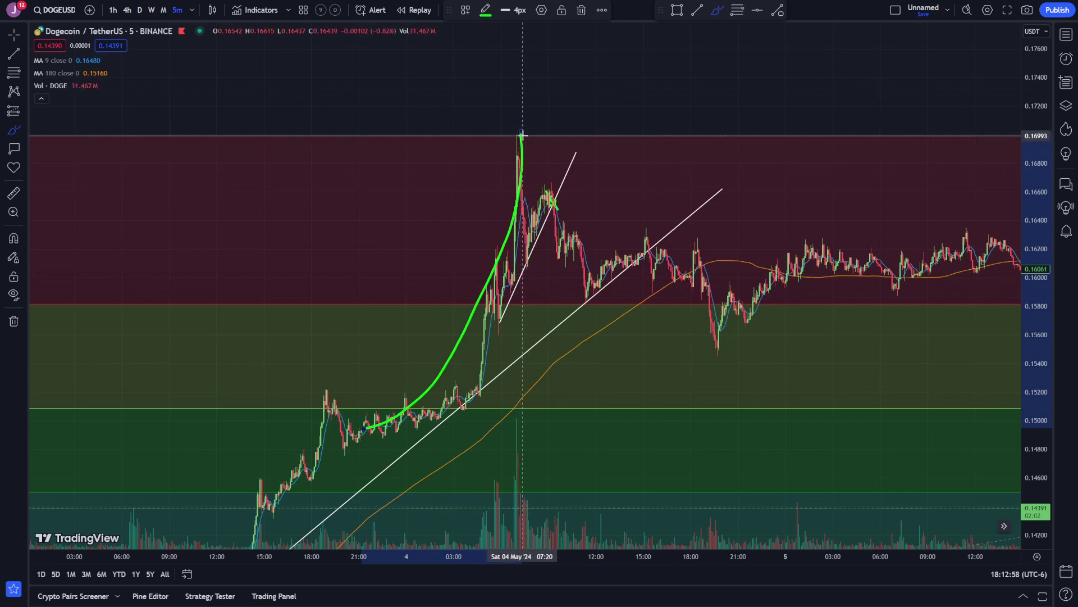
{"action": "left_click_drag", "start_coordinate": [523, 135], "coordinate": [518, 141]}
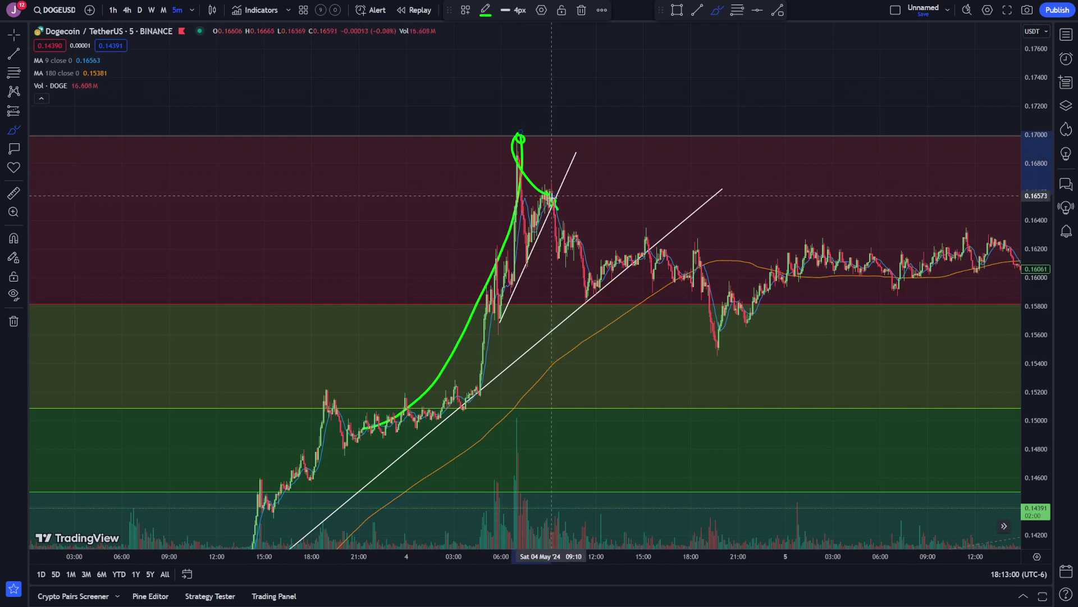
{"action": "key", "text": "ctrl+z"}
Mark the small consolidation after the 4 May peak and its breakdown with brush strokes, and undo them.
{"action": "mouse_move", "coordinate": [486, 331]}
{"action": "left_mouse_down"}
{"action": "mouse_move", "coordinate": [555, 187]}
{"action": "mouse_move", "coordinate": [564, 248]}
{"action": "left_mouse_up"}
{"action": "key", "text": "ctrl+z"}
{"action": "key", "text": "ctrl+z"}
{"action": "key", "text": "ctrl+z"}
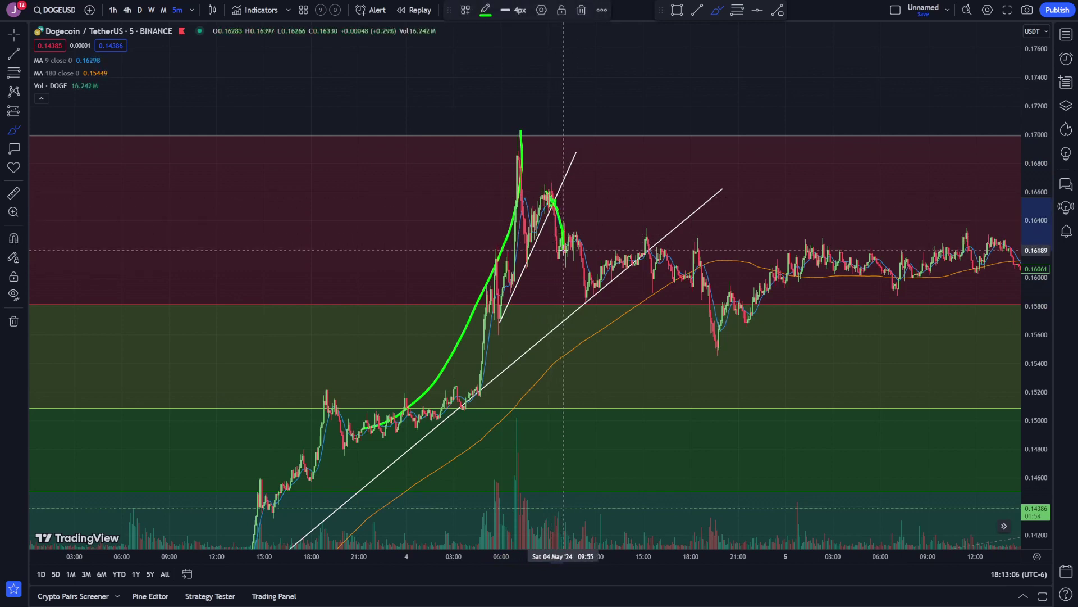
{"action": "key", "text": "ctrl+z"}
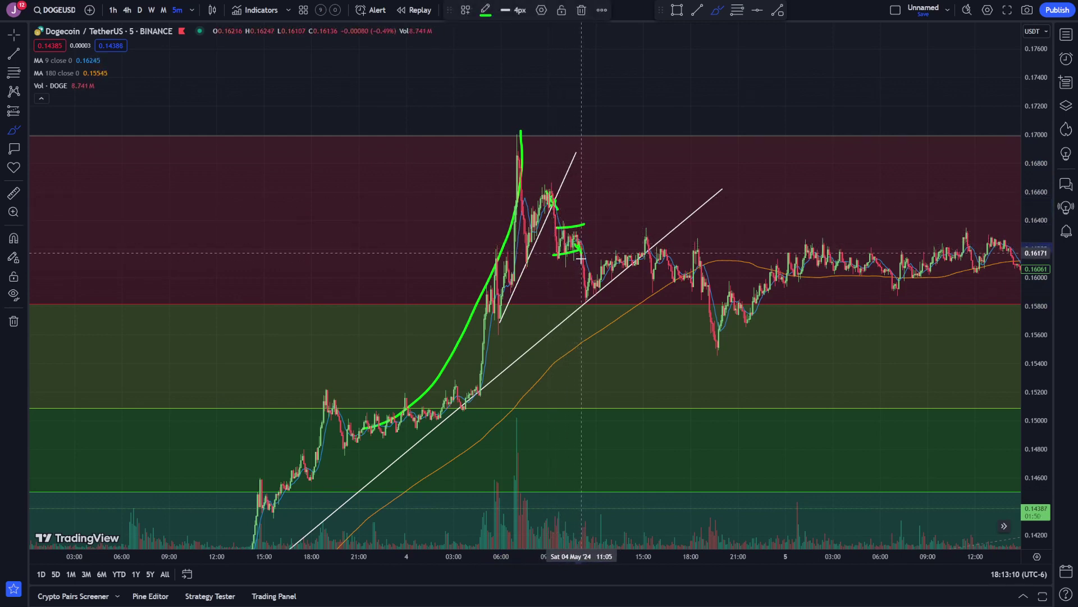
{"action": "key", "text": "ctrl+z"}
{"action": "left_click_drag", "start_coordinate": [581, 243], "coordinate": [585, 250]}
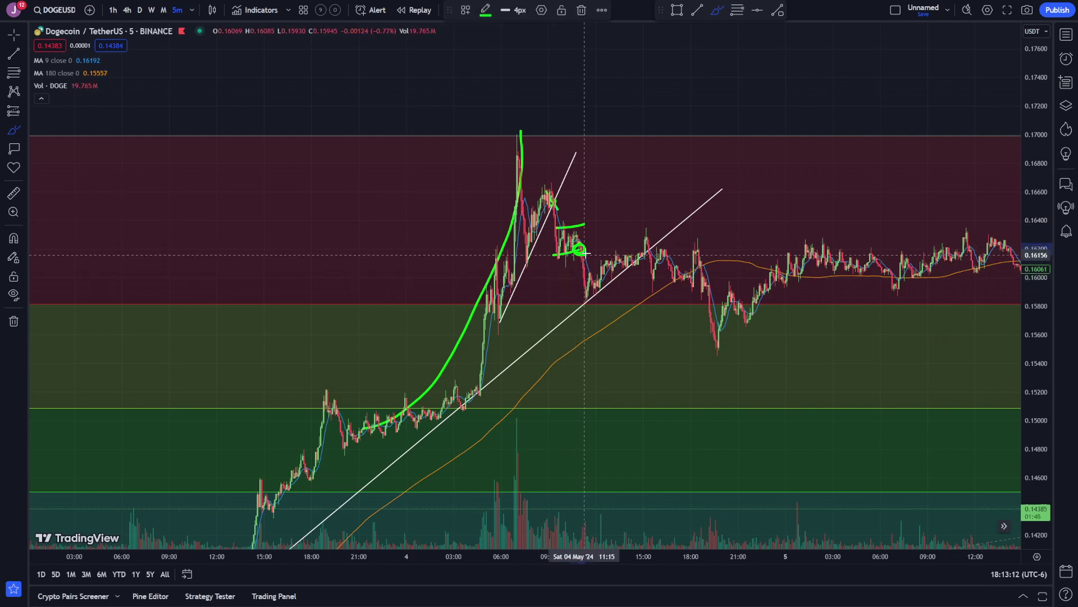
{"action": "key", "text": "ctrl+z"}
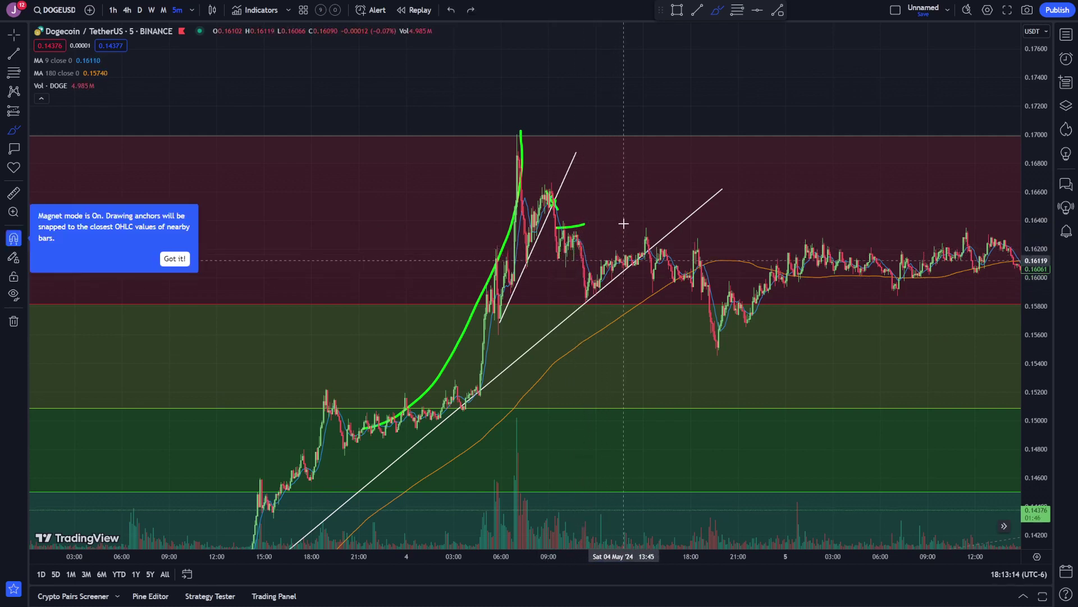
Circle the 1 May swing low near 0.12008 and the 4 May swing high near 0.16992 with the green brush.
{"action": "scroll", "coordinate": [610, 260], "scroll_direction": "down", "scroll_amount": 2}
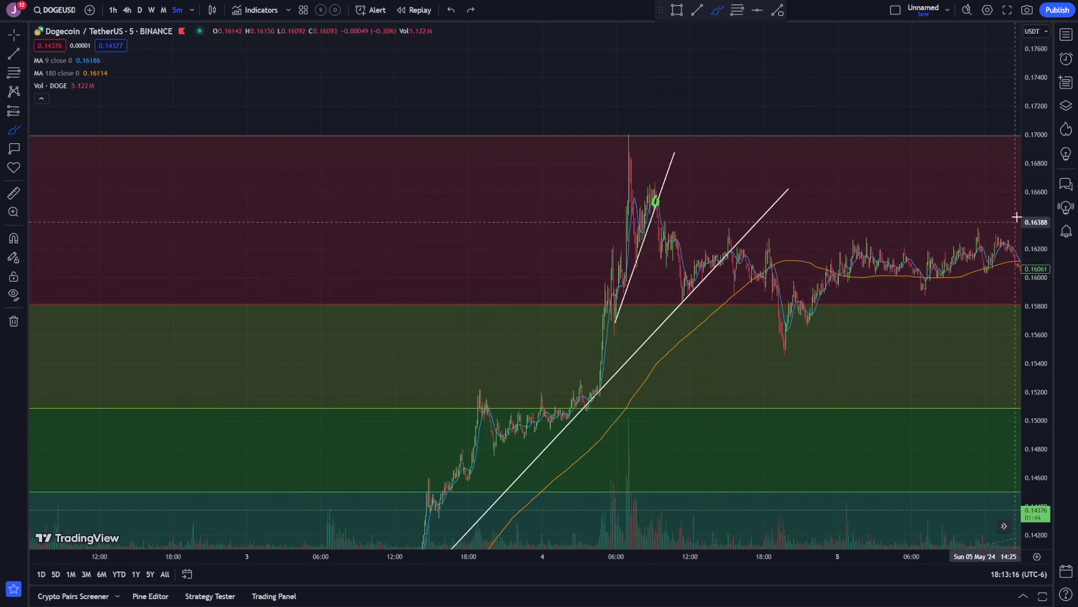
{"action": "left_click_drag", "start_coordinate": [1031, 218], "coordinate": [1022, 346]}
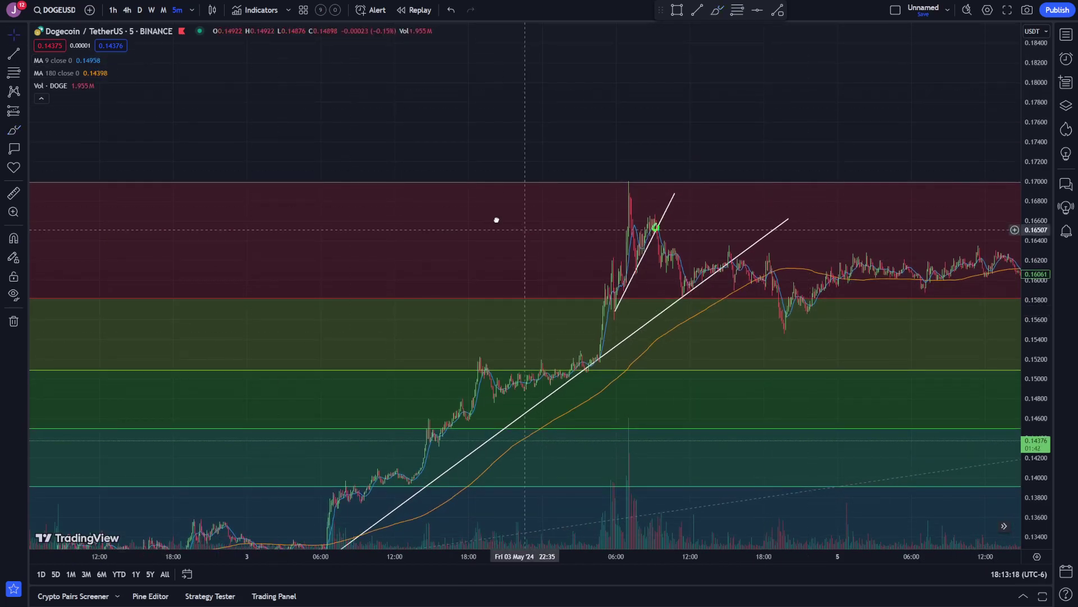
{"action": "left_click_drag", "start_coordinate": [496, 220], "coordinate": [325, 127]}
{"action": "scroll", "coordinate": [558, 210], "scroll_direction": "down", "scroll_amount": 5}
{"action": "left_click_drag", "start_coordinate": [814, 233], "coordinate": [625, 223]}
{"action": "scroll", "coordinate": [731, 227], "scroll_direction": "down", "scroll_amount": 5}
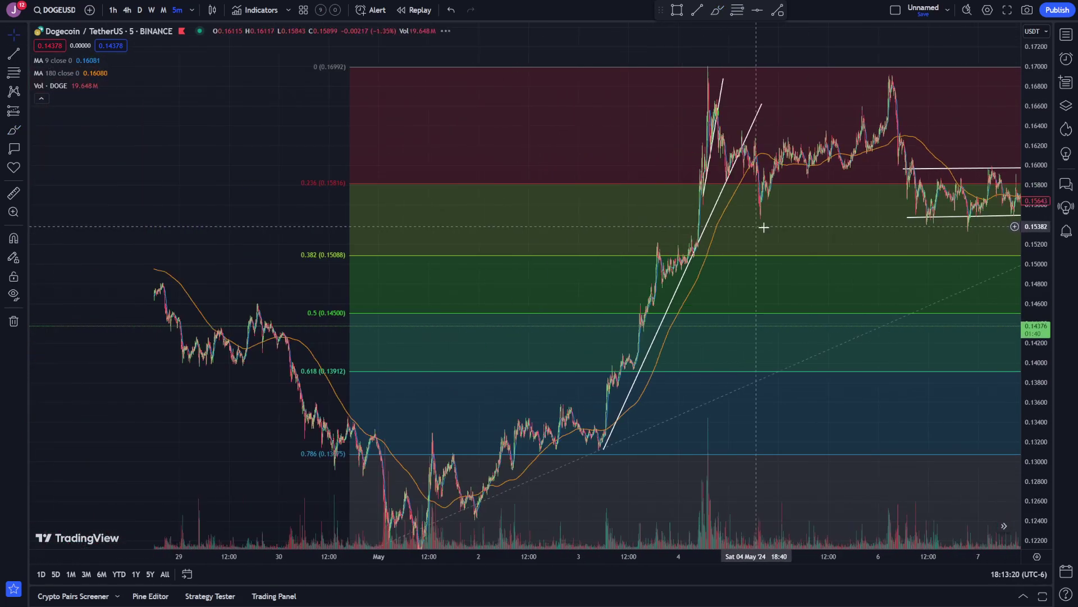
{"action": "left_click_drag", "start_coordinate": [796, 229], "coordinate": [543, 199]}
{"action": "scroll", "coordinate": [646, 218], "scroll_direction": "down", "scroll_amount": 3}
{"action": "left_click_drag", "start_coordinate": [736, 256], "coordinate": [648, 270]}
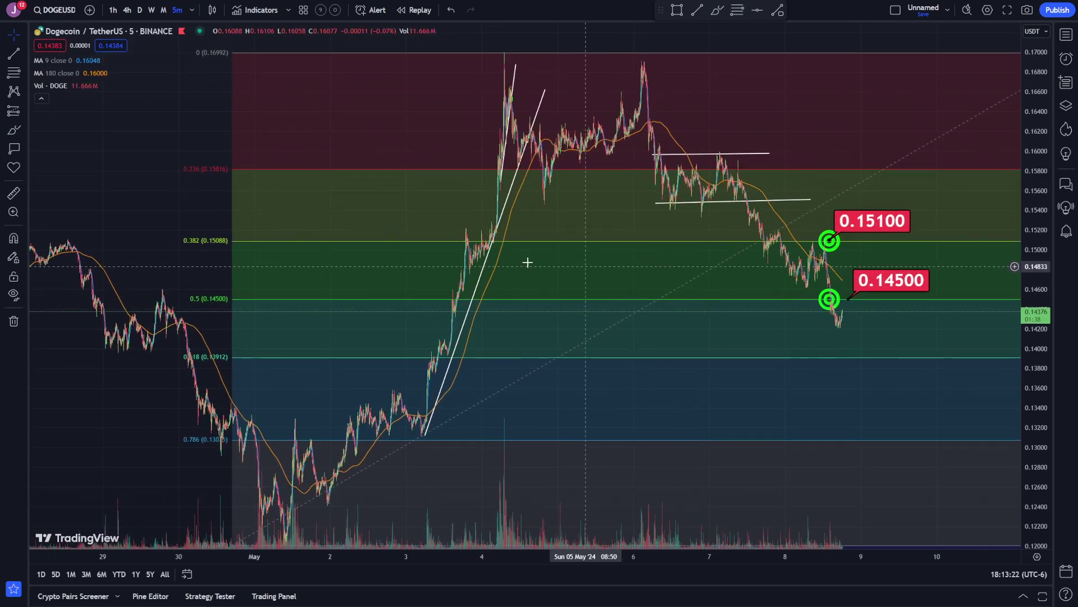
{"action": "left_click_drag", "start_coordinate": [1043, 122], "coordinate": [1045, 279]}
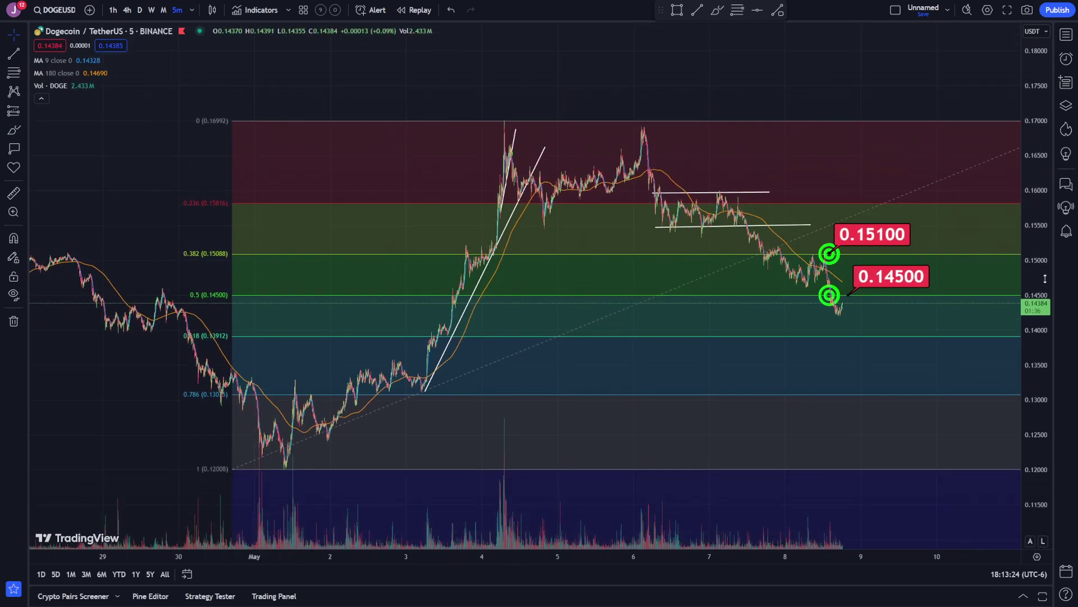
{"action": "left_click_drag", "start_coordinate": [184, 213], "coordinate": [291, 178]}
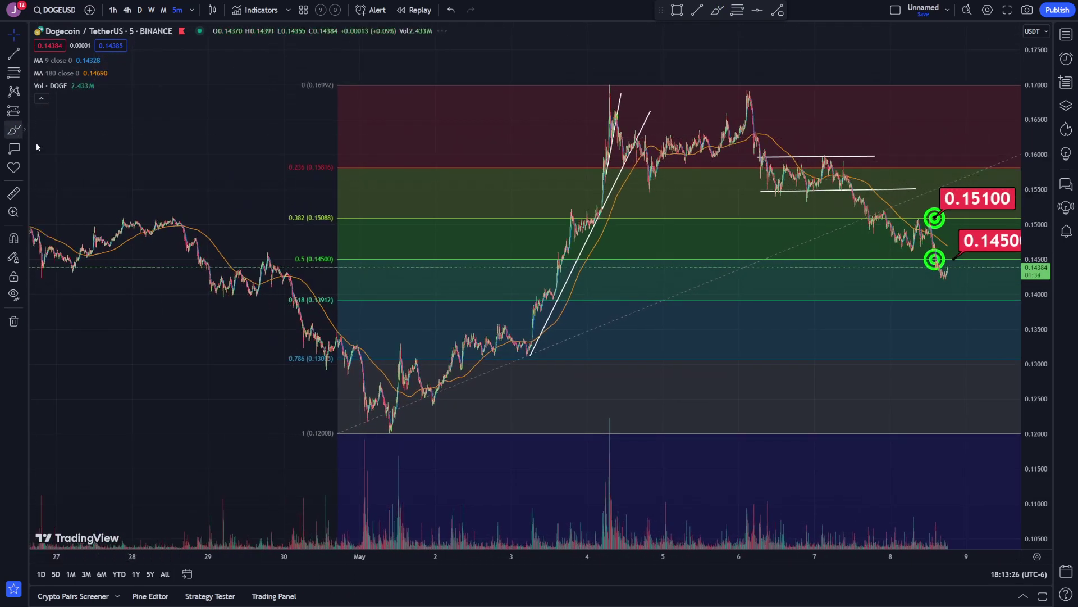
{"action": "left_click_drag", "start_coordinate": [394, 422], "coordinate": [396, 423]}
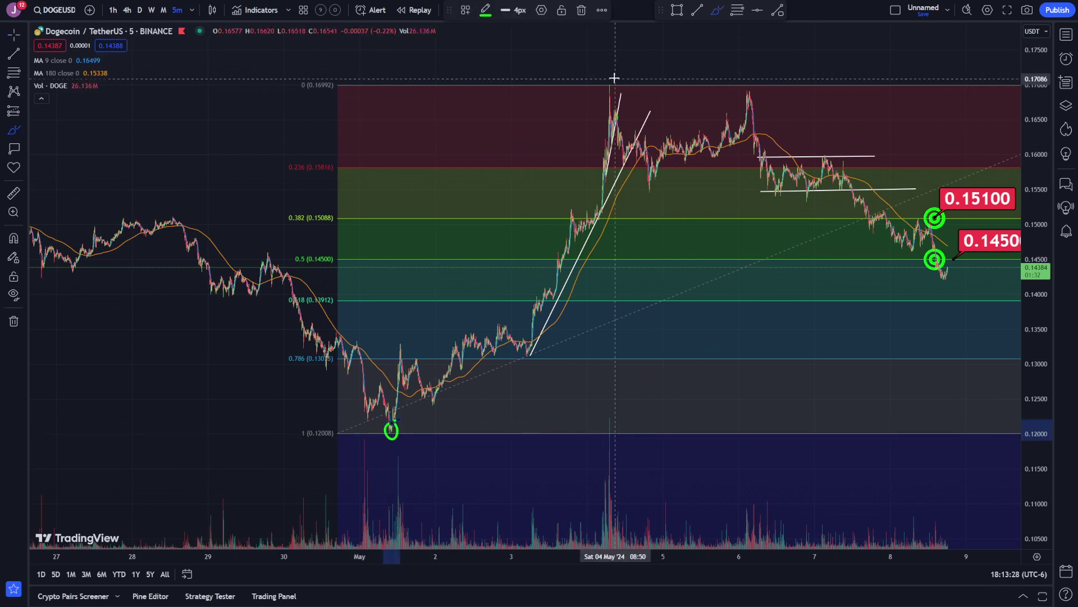
{"action": "left_click_drag", "start_coordinate": [618, 93], "coordinate": [616, 80]}
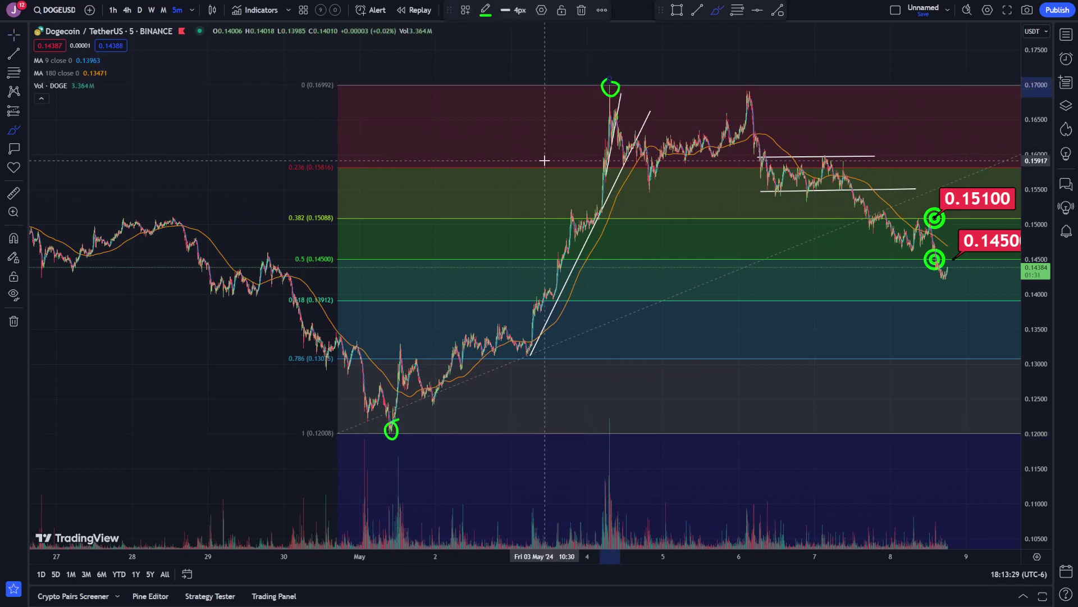
Place a second Fibonacci retracement from the 1 May low at 0.12017 up to 0.17056, and delete it.
{"action": "left_click", "coordinate": [14, 72]}
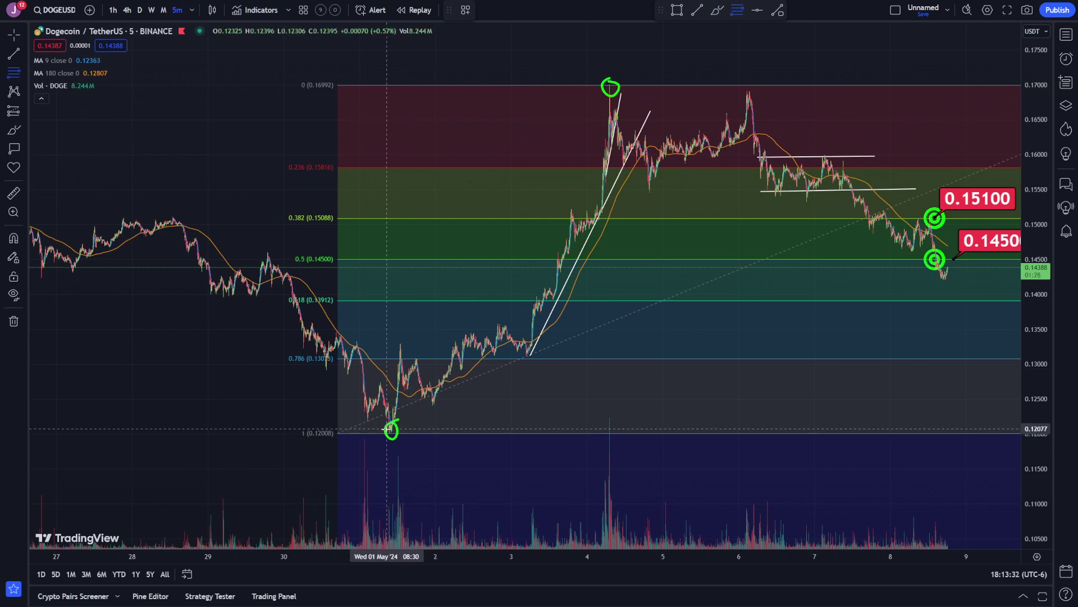
{"action": "left_click", "coordinate": [386, 432]}
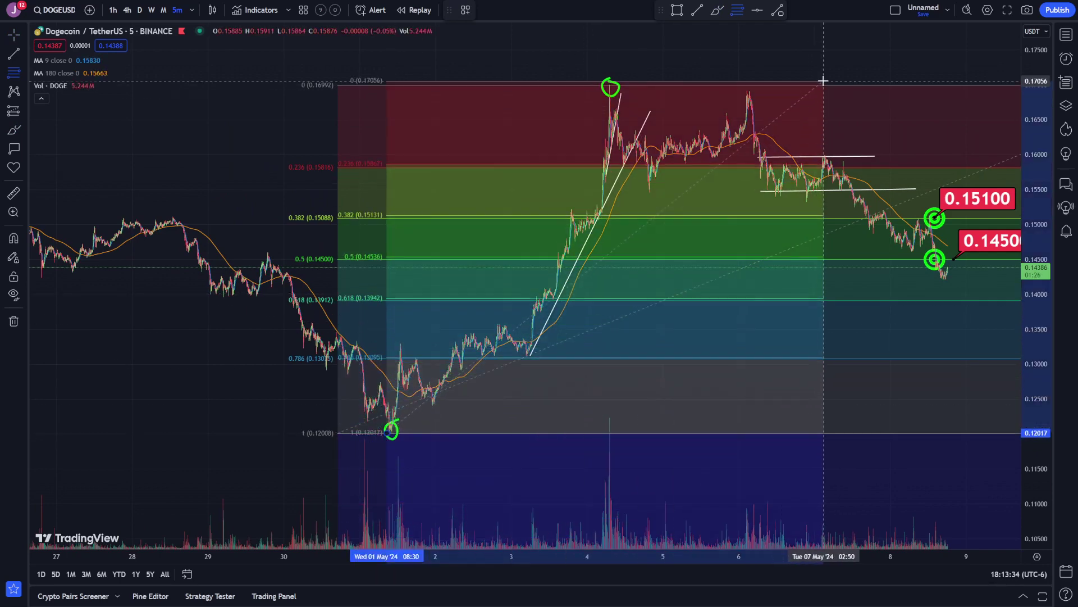
{"action": "left_click", "coordinate": [824, 81]}
{"action": "key", "text": "Delete"}
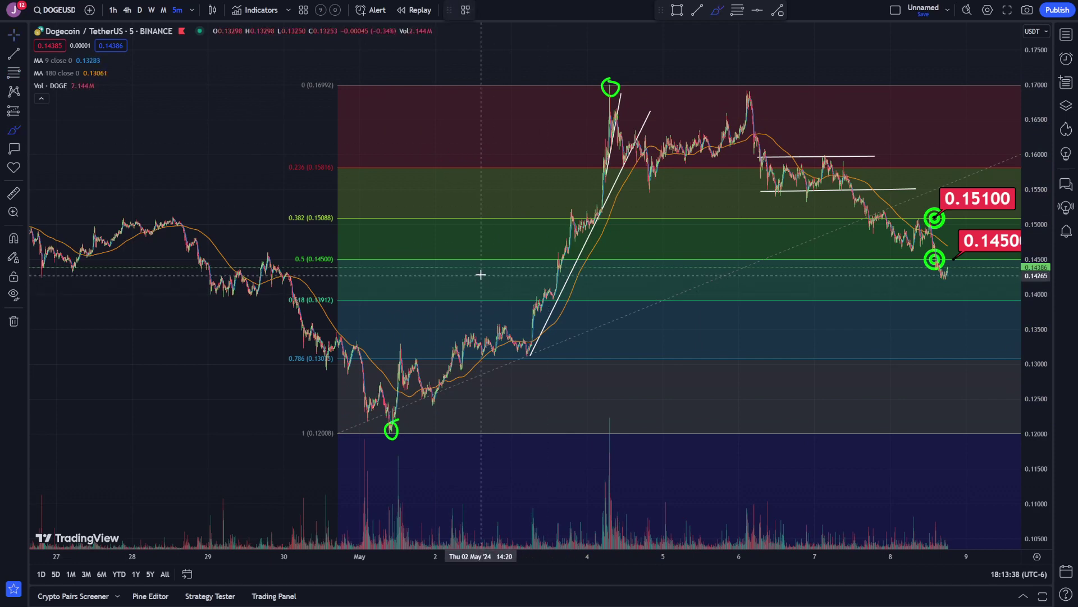
Underline the 0.5, 0.382 and 0.236 Fibonacci levels with green brush strokes.
{"action": "left_click_drag", "start_coordinate": [482, 259], "coordinate": [691, 258]}
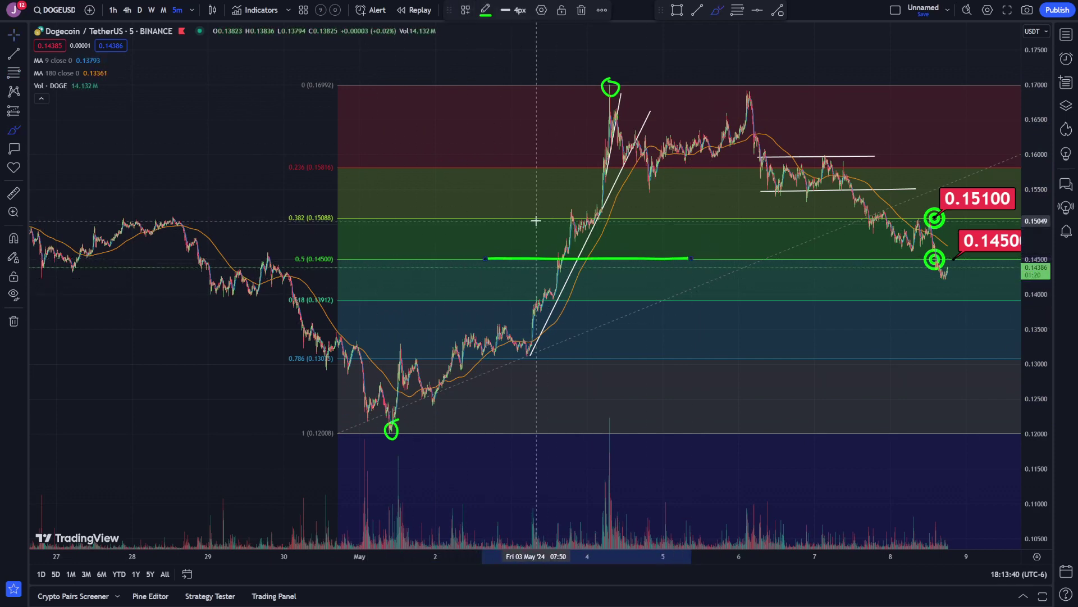
{"action": "left_click_drag", "start_coordinate": [538, 219], "coordinate": [674, 214]}
{"action": "left_click_drag", "start_coordinate": [586, 168], "coordinate": [693, 160]}
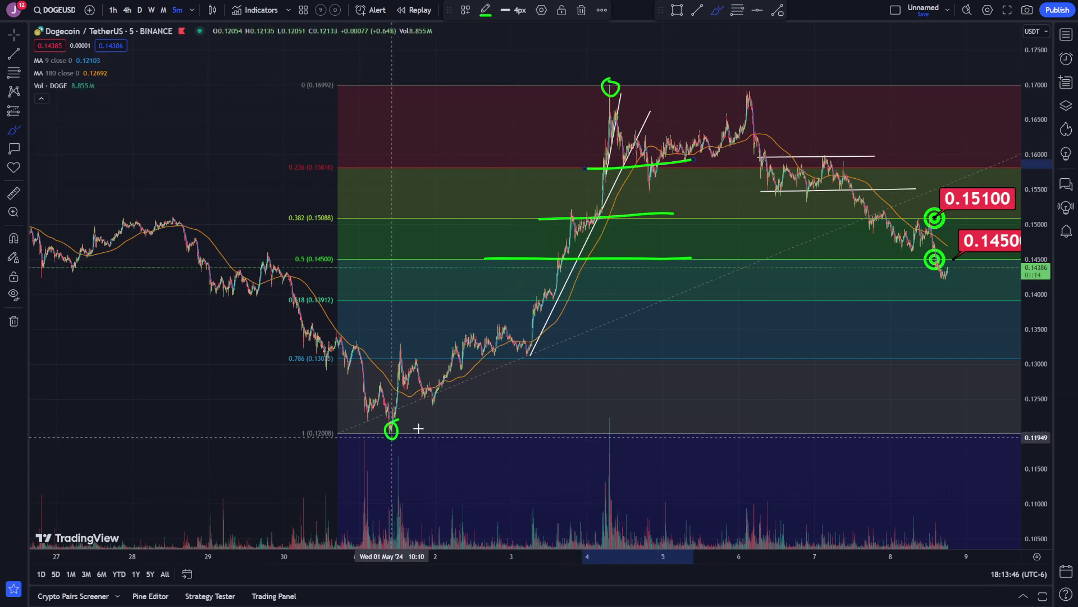
Measure the price drop from the 4 May high at 0.16995 down to 0.16075.
{"action": "left_click", "coordinate": [13, 193]}
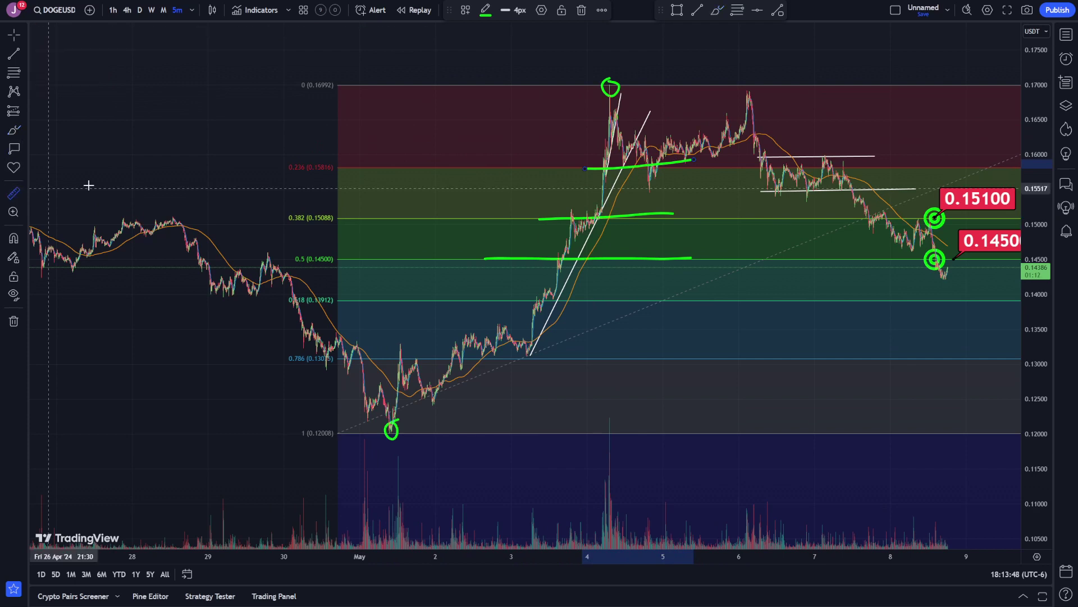
{"action": "left_click", "coordinate": [654, 85]}
{"action": "left_click", "coordinate": [662, 150]}
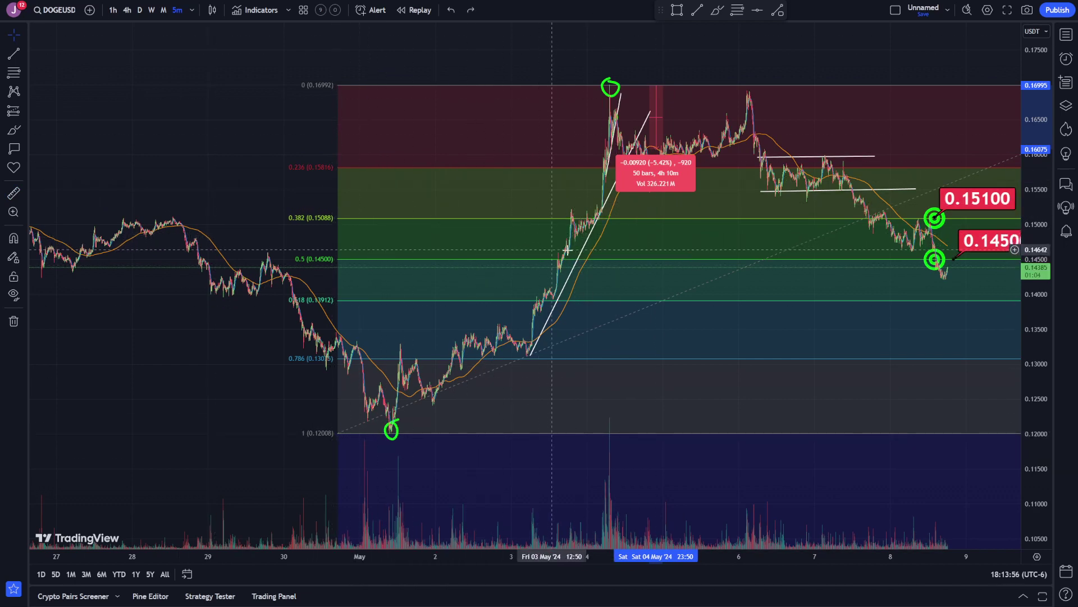
Restore the deleted second Fibonacci retracement, move its end to the 6 May high near 0.16822, and delete it.
{"action": "key", "text": "ctrl+z"}
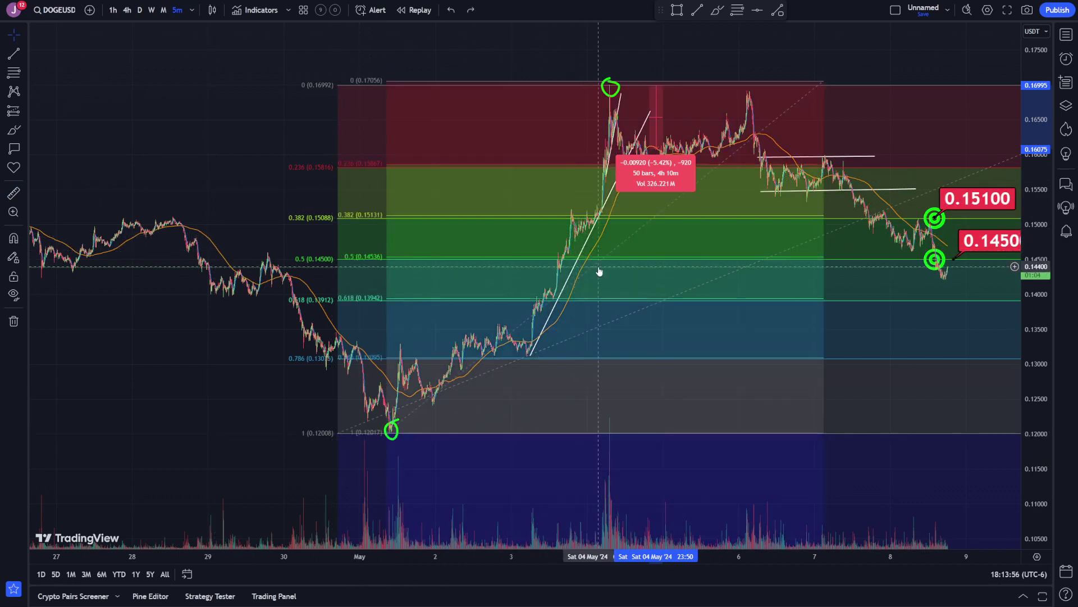
{"action": "left_click", "coordinate": [22, 37]}
{"action": "left_click_drag", "start_coordinate": [823, 82], "coordinate": [756, 98]}
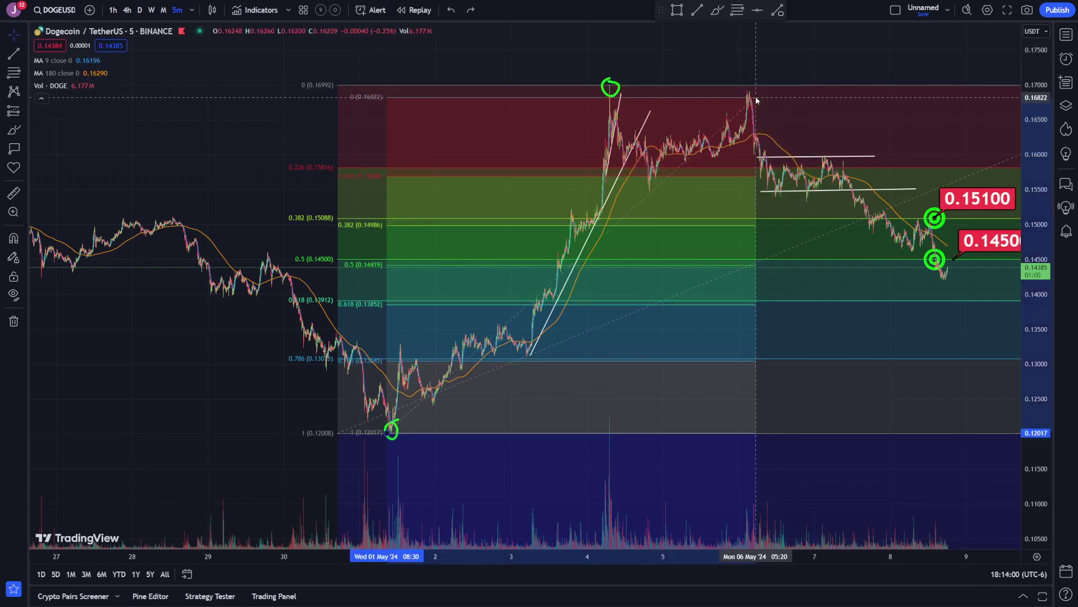
{"action": "key", "text": "Delete"}
Delete the green brush circles marking the 4 May swing high and the 1 May swing low.
{"action": "left_click_drag", "start_coordinate": [612, 80], "coordinate": [637, 59]}
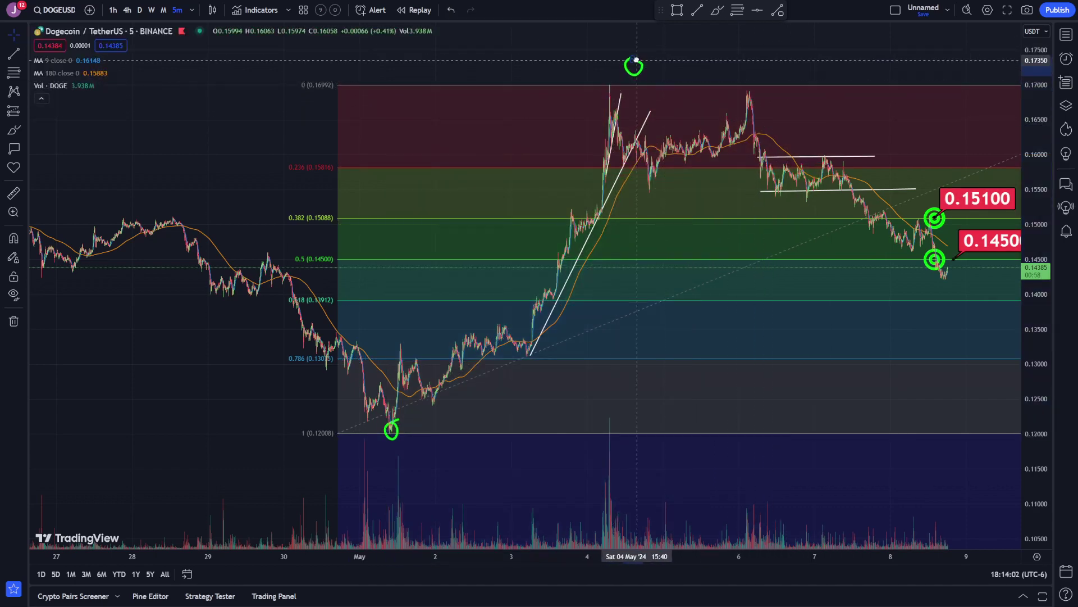
{"action": "key", "text": "Delete"}
{"action": "left_click", "coordinate": [387, 437]}
{"action": "key", "text": "Delete"}
Trace the price drop below the 0.14500 level with a green brush stroke, and undo the stroke.
{"action": "left_click_drag", "start_coordinate": [759, 384], "coordinate": [475, 423]}
{"action": "left_click_drag", "start_coordinate": [1036, 413], "coordinate": [1037, 205]}
{"action": "scroll", "coordinate": [952, 320], "scroll_direction": "up", "scroll_amount": 5}
{"action": "left_click_drag", "start_coordinate": [582, 402], "coordinate": [786, 396]}
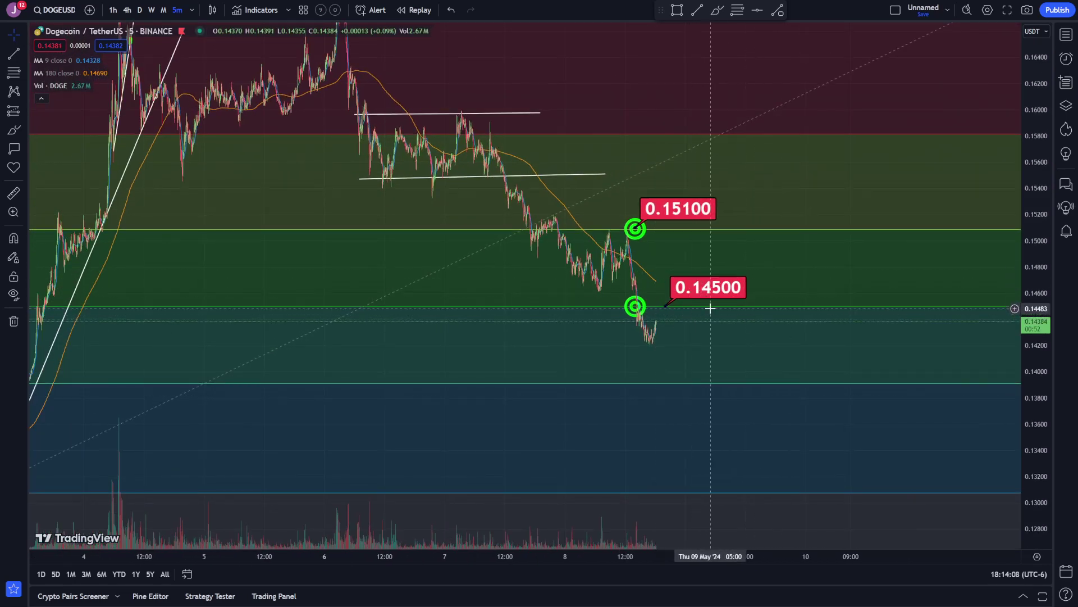
{"action": "left_click", "coordinate": [10, 136]}
{"action": "left_click_drag", "start_coordinate": [637, 313], "coordinate": [667, 379]}
{"action": "key", "text": "ctrl+z"}
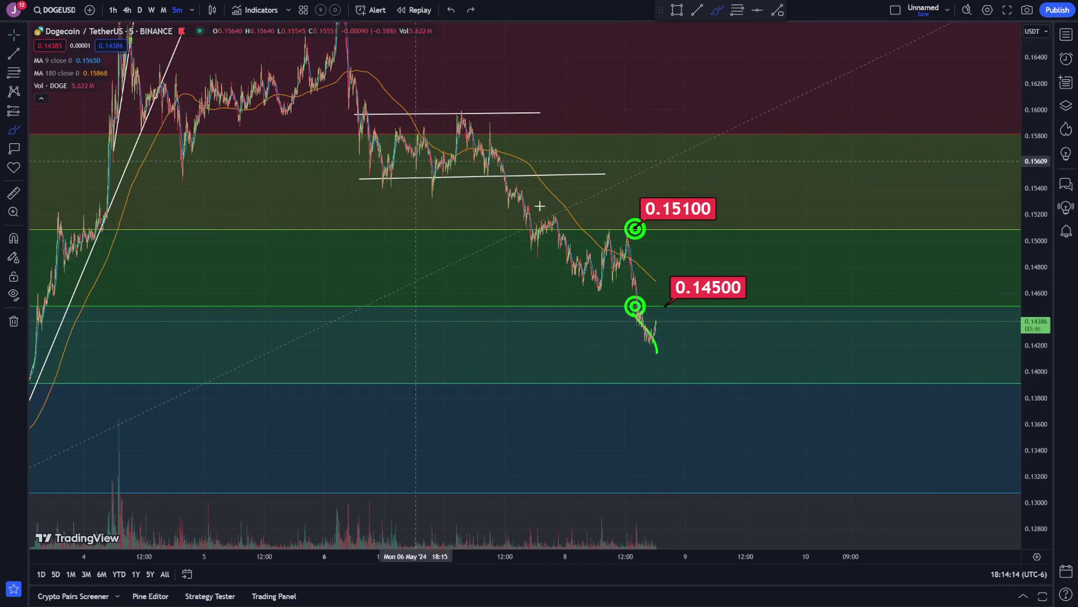
{"action": "key", "text": "ctrl+z"}
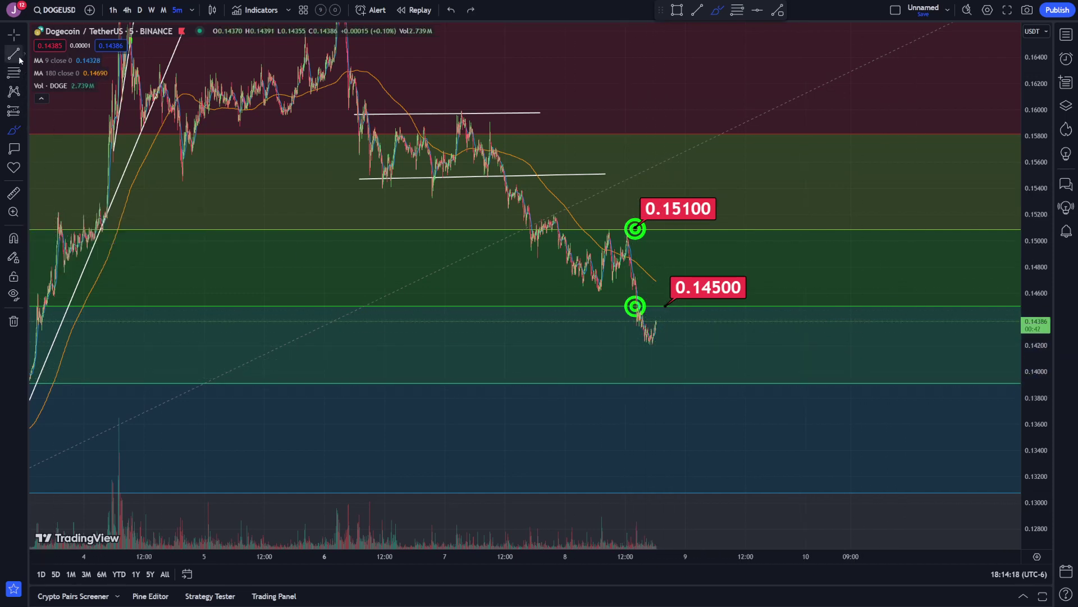
Copy the 0.14500 target icon and price label to the 0.618 Fibonacci level, and set the copied label's price to 0.13900.
{"action": "left_click", "coordinate": [14, 34]}
{"action": "left_click_drag", "start_coordinate": [638, 328], "coordinate": [638, 394]}
{"action": "left_click_drag", "start_coordinate": [704, 287], "coordinate": [700, 346]}
{"action": "key", "text": "ctrl+z"}
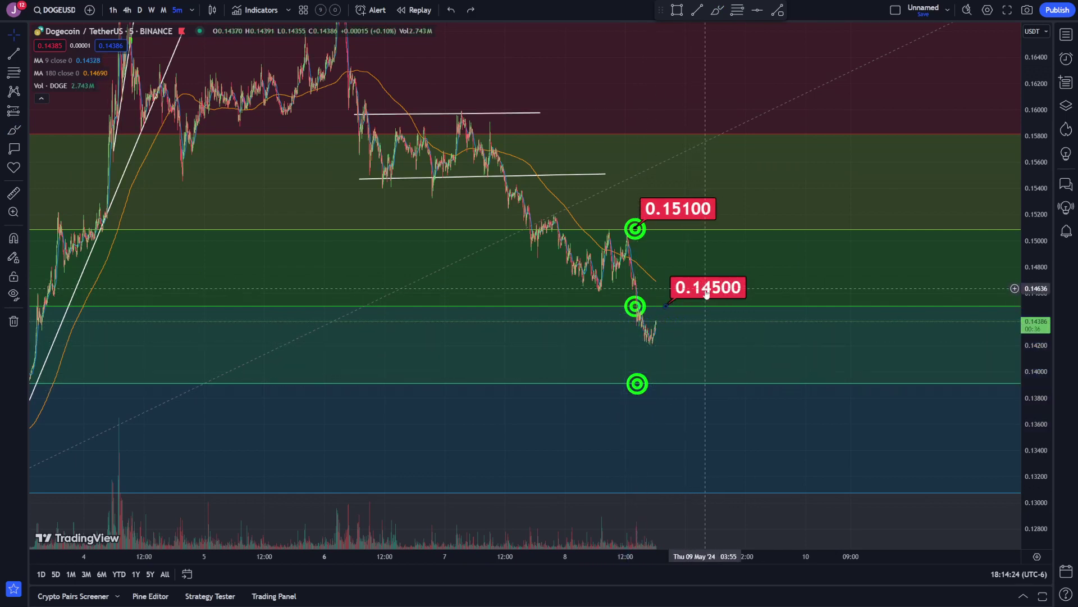
{"action": "left_click_drag", "start_coordinate": [691, 288], "coordinate": [677, 373]}
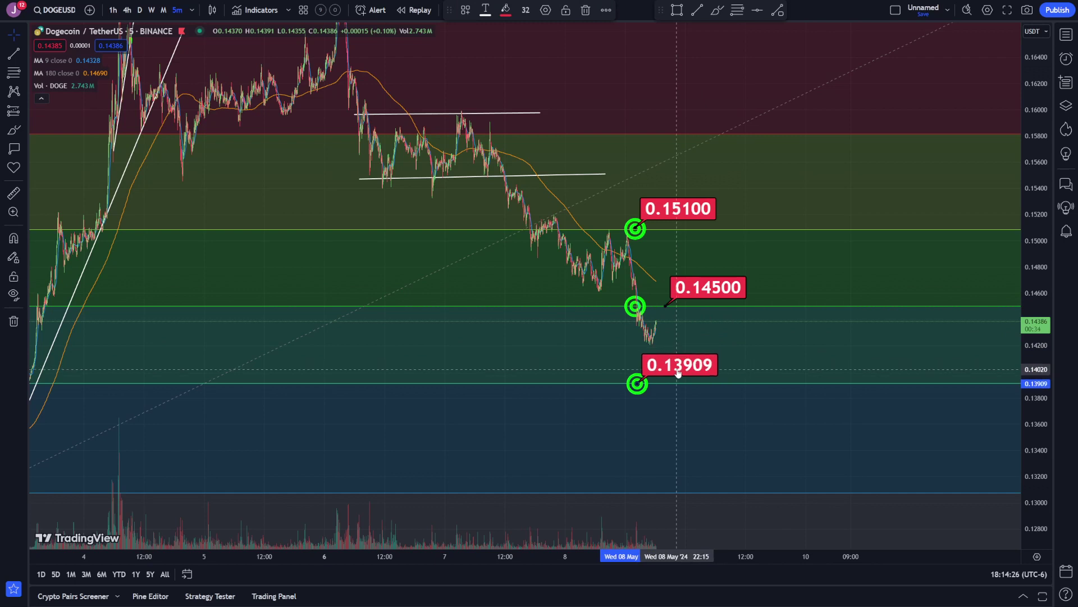
{"action": "double_click", "coordinate": [695, 366]}
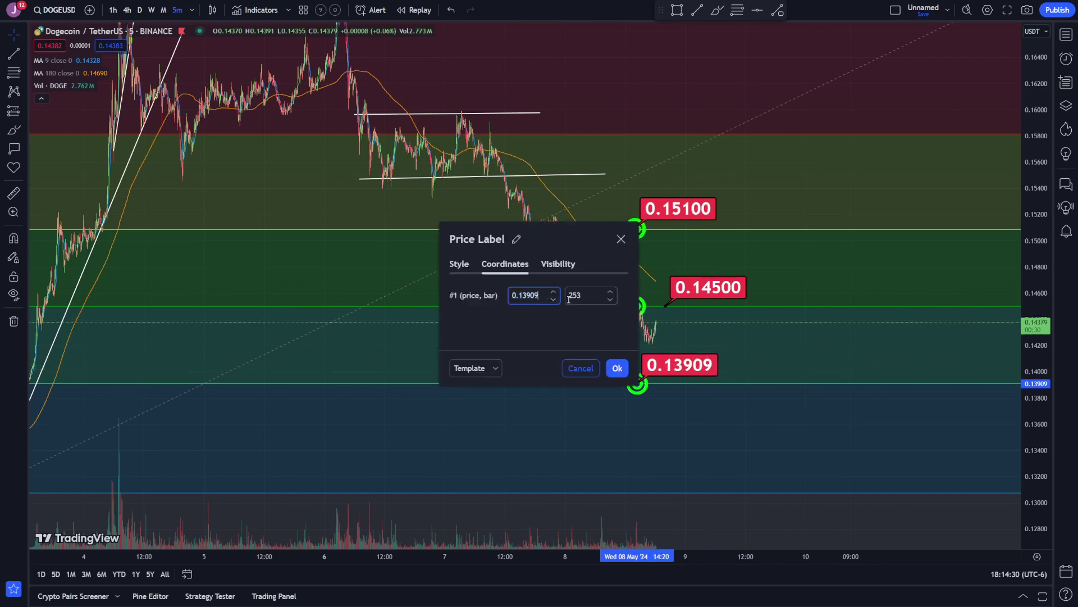
{"action": "key", "text": "Return"}
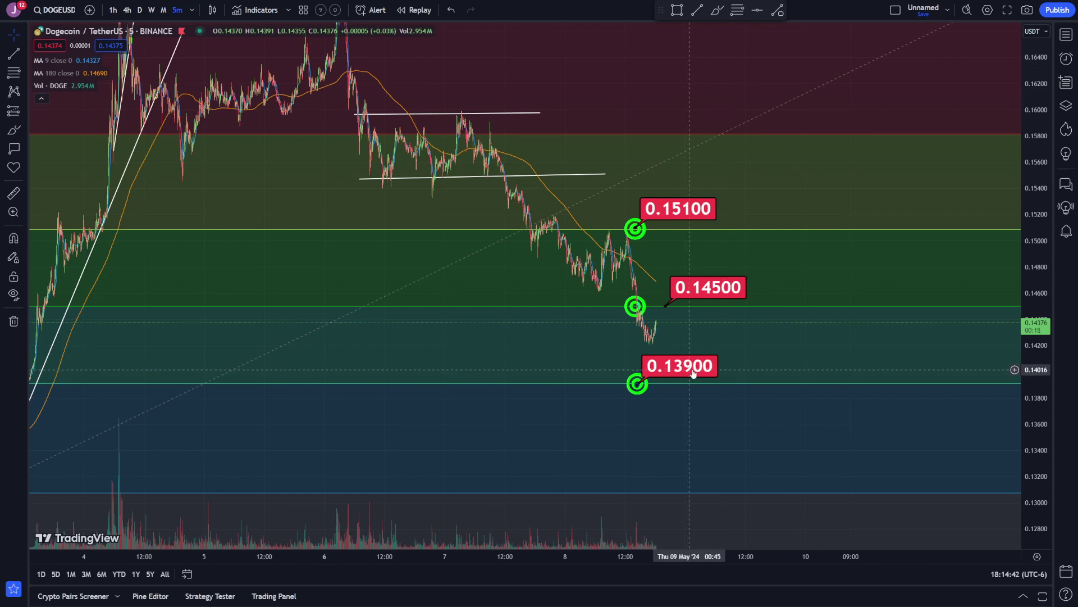
Circle the 0.13900 price label and its target icon with the green brush, and undo the circle.
{"action": "left_click", "coordinate": [13, 130]}
{"action": "mouse_move", "coordinate": [634, 364]}
{"action": "left_mouse_down"}
{"action": "mouse_move", "coordinate": [712, 348]}
{"action": "mouse_move", "coordinate": [697, 360]}
{"action": "left_mouse_up"}
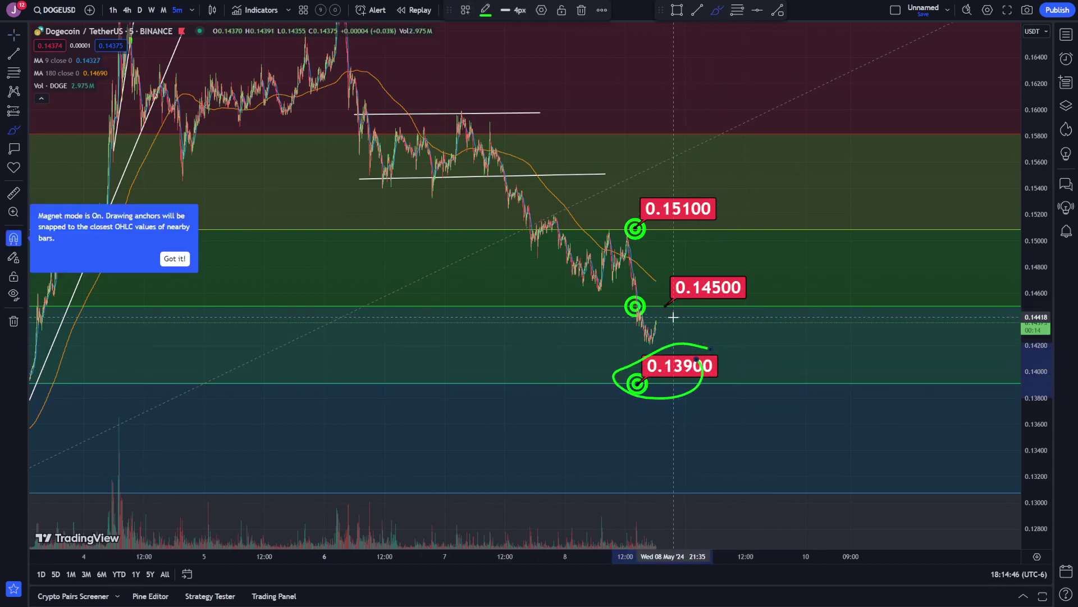
{"action": "key", "text": "ctrl+z"}
{"action": "key", "text": "ctrl+z"}
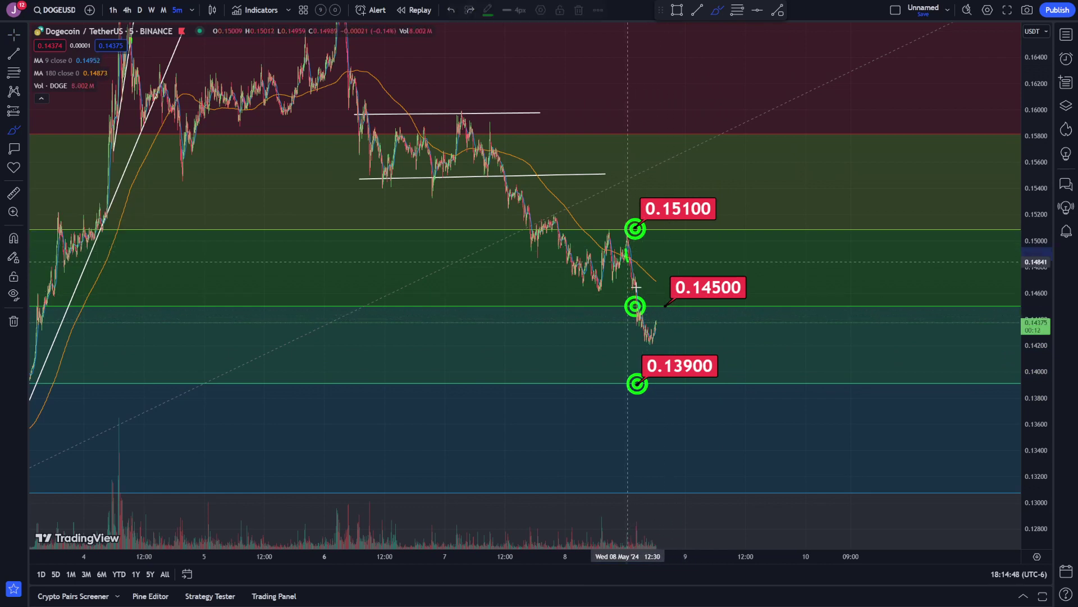
Draw green brush strokes along the 8 May drop through 0.14500 and around its low, undoing each one.
{"action": "left_click_drag", "start_coordinate": [636, 288], "coordinate": [663, 364]}
{"action": "key", "text": "ctrl+z"}
{"action": "scroll", "coordinate": [637, 342], "scroll_direction": "up", "scroll_amount": 2}
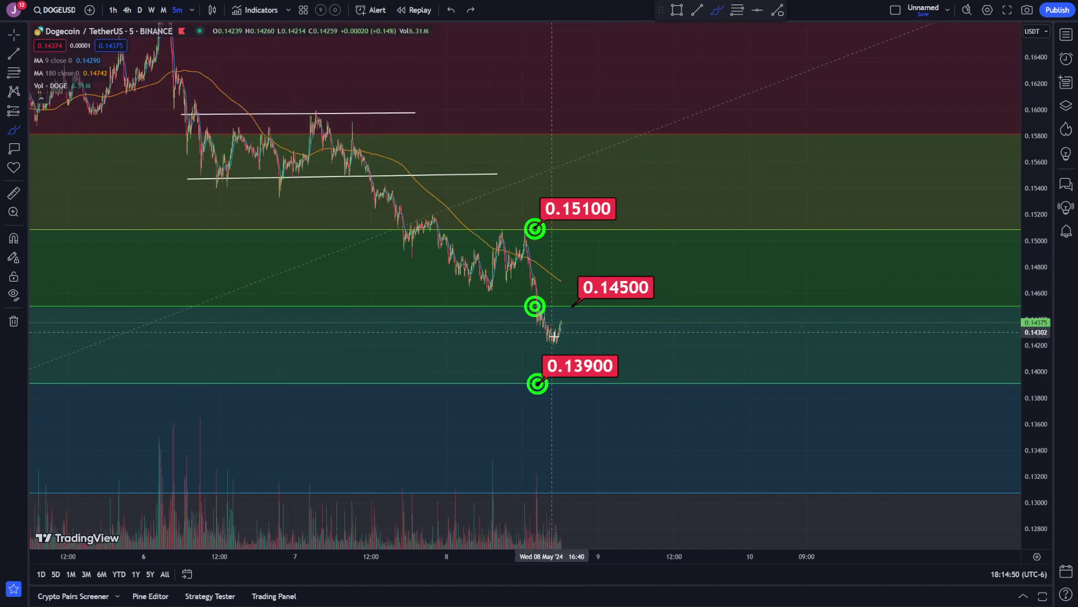
{"action": "left_click_drag", "start_coordinate": [554, 335], "coordinate": [544, 341]}
{"action": "key", "text": "ctrl+z"}
Load the Coinbase DOGEUSD chart from the watchlist and switch it to the daily timeframe.
{"action": "left_click_drag", "start_coordinate": [1035, 438], "coordinate": [1036, 259]}
{"action": "scroll", "coordinate": [782, 359], "scroll_direction": "up", "scroll_amount": 7}
{"action": "left_click", "coordinate": [1065, 34]}
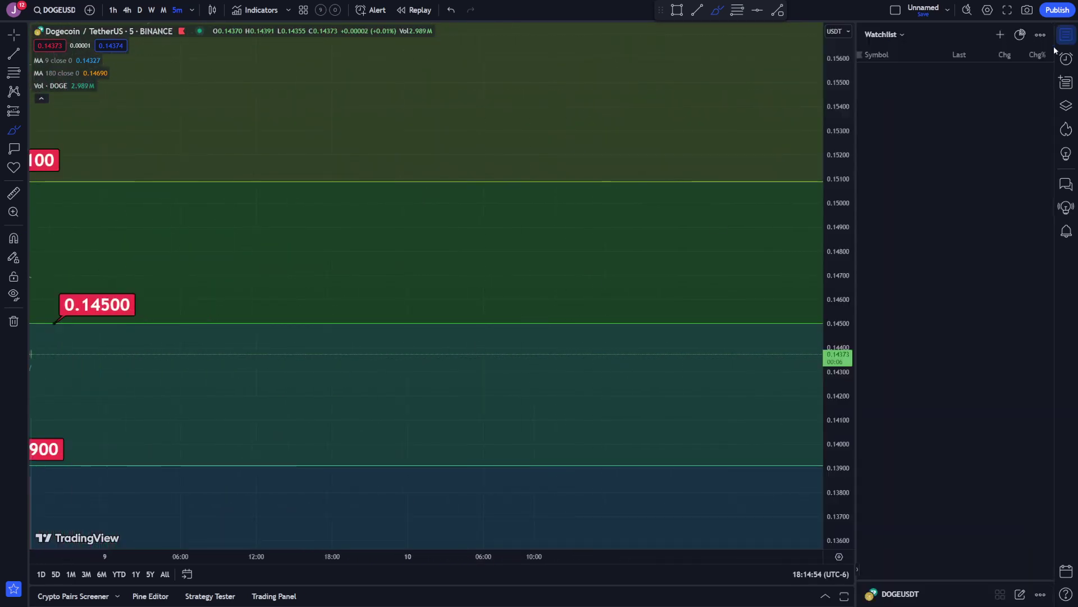
{"action": "left_click", "coordinate": [901, 80]}
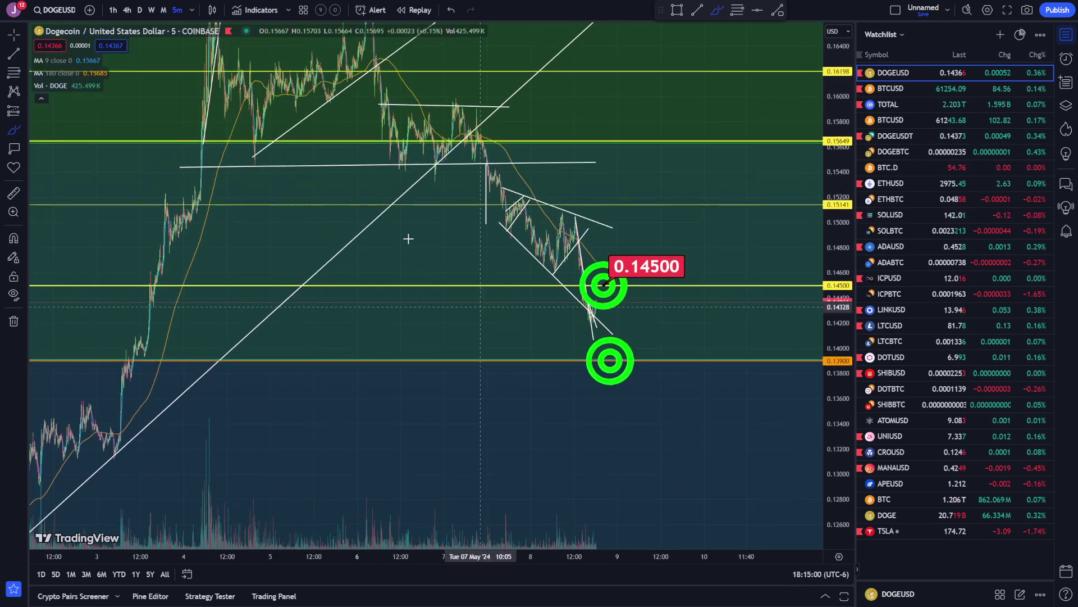
{"action": "left_click", "coordinate": [140, 10]}
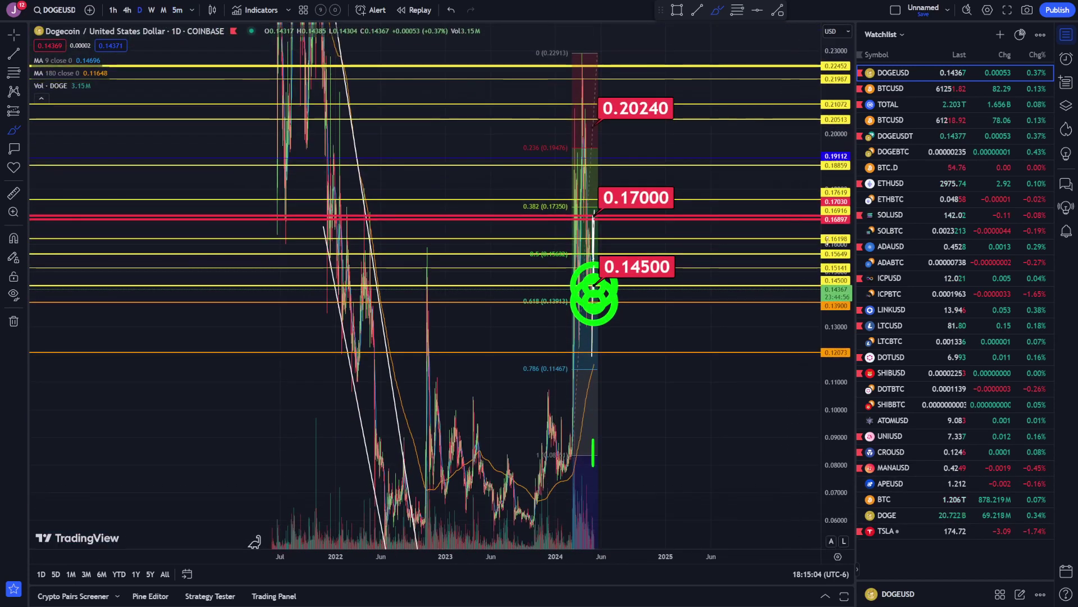
Undo the stray brush stroke and hide the Positions group in the object tree.
{"action": "scroll", "coordinate": [694, 393], "scroll_direction": "up", "scroll_amount": 15}
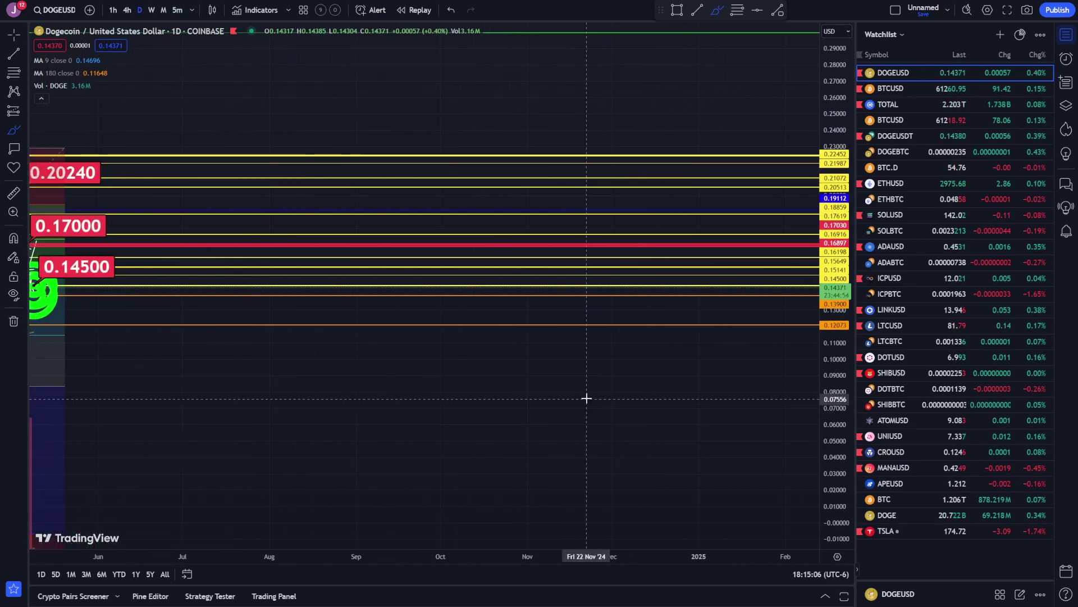
{"action": "mouse_move", "coordinate": [366, 392]}
{"action": "left_mouse_down"}
{"action": "mouse_move", "coordinate": [746, 392]}
{"action": "mouse_move", "coordinate": [825, 380]}
{"action": "left_mouse_up"}
{"action": "key", "text": "ctrl+z"}
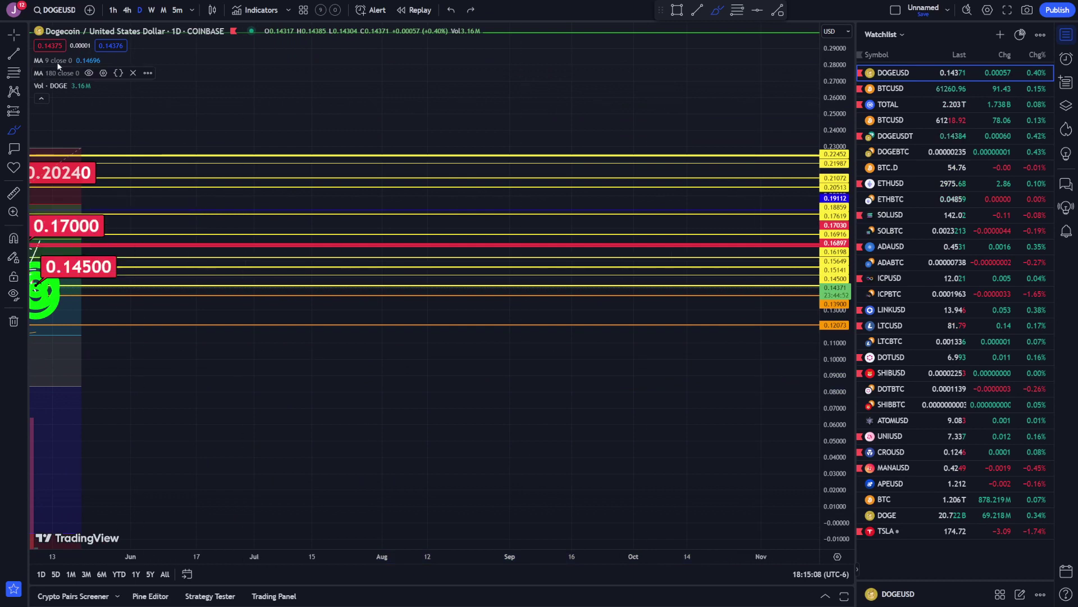
{"action": "left_click", "coordinate": [13, 35]}
{"action": "left_click_drag", "start_coordinate": [313, 382], "coordinate": [712, 365]}
{"action": "scroll", "coordinate": [710, 378], "scroll_direction": "up", "scroll_amount": 4}
{"action": "left_click_drag", "start_coordinate": [634, 380], "coordinate": [811, 382]}
{"action": "left_click", "coordinate": [1066, 105]}
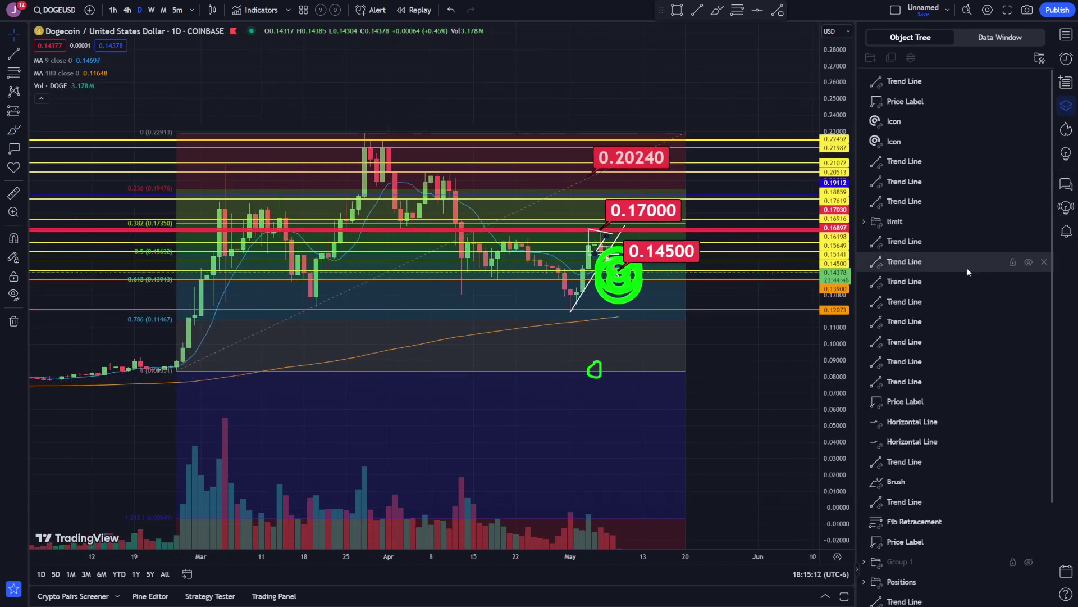
{"action": "scroll", "coordinate": [933, 428], "scroll_direction": "down", "scroll_amount": 2}
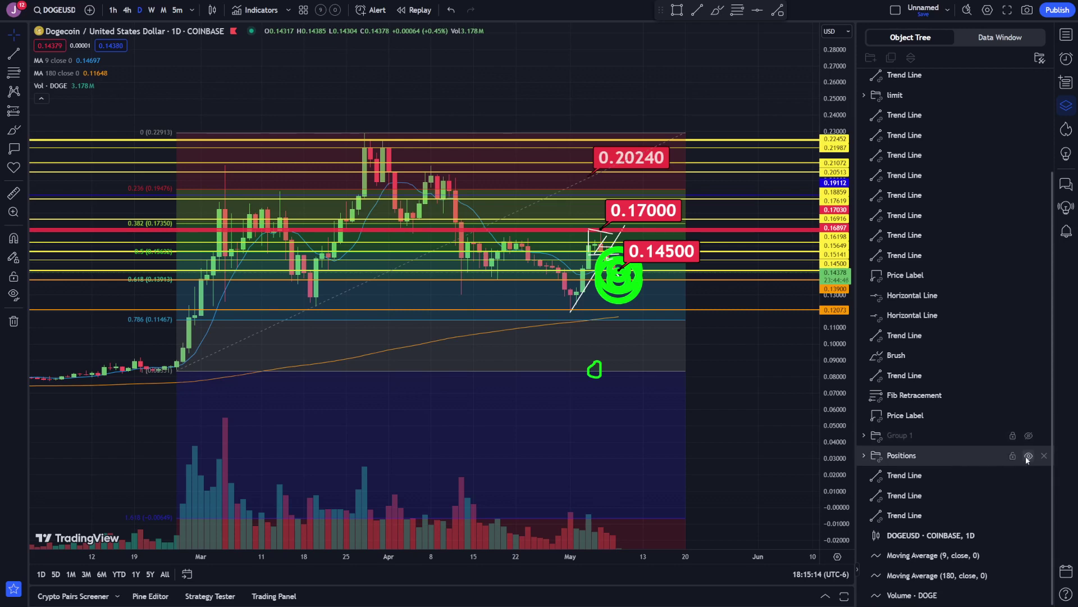
{"action": "left_click", "coordinate": [1027, 456]}
Trace the rally from the late-February low to the late-March high with a green brush stroke, and undo it.
{"action": "left_click_drag", "start_coordinate": [831, 435], "coordinate": [833, 242]}
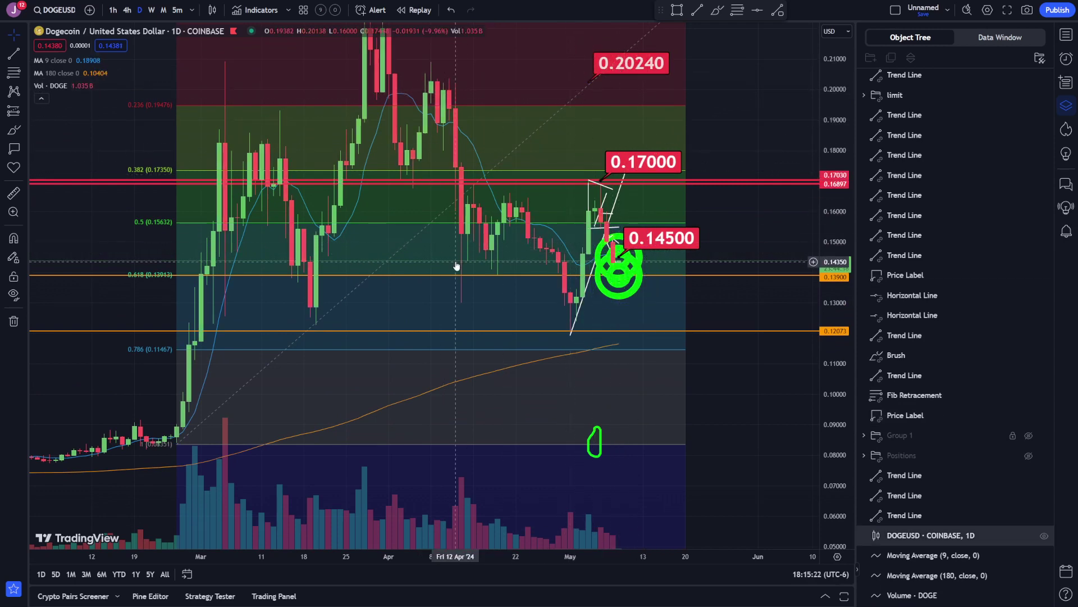
{"action": "scroll", "coordinate": [747, 232], "scroll_direction": "down", "scroll_amount": 2}
{"action": "left_click_drag", "start_coordinate": [839, 180], "coordinate": [837, 365]}
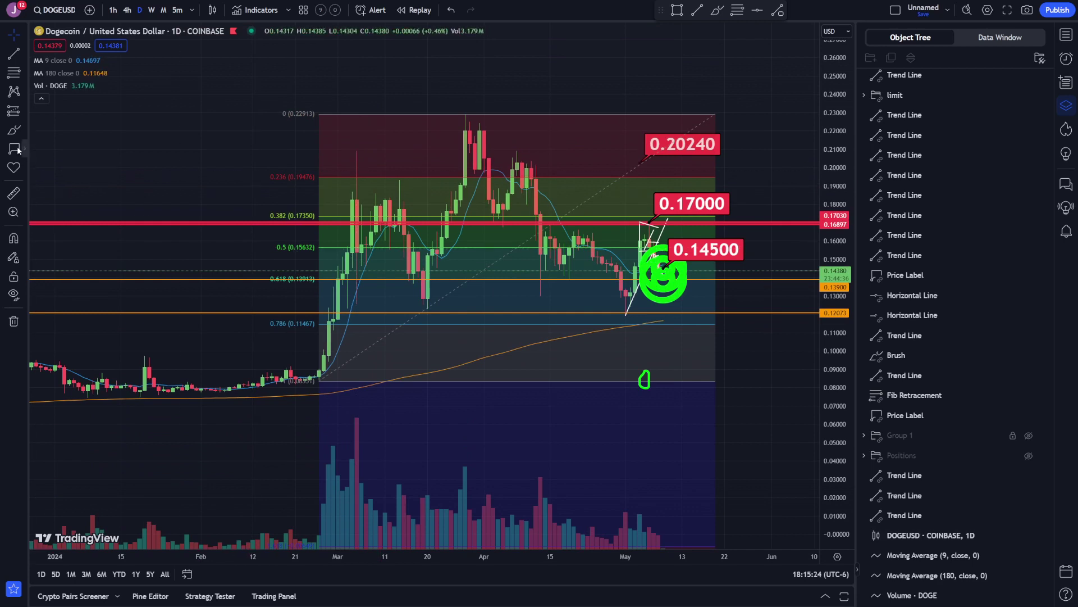
{"action": "mouse_move", "coordinate": [303, 380]}
{"action": "left_mouse_down"}
{"action": "mouse_move", "coordinate": [339, 352]}
{"action": "mouse_move", "coordinate": [475, 130]}
{"action": "left_mouse_up"}
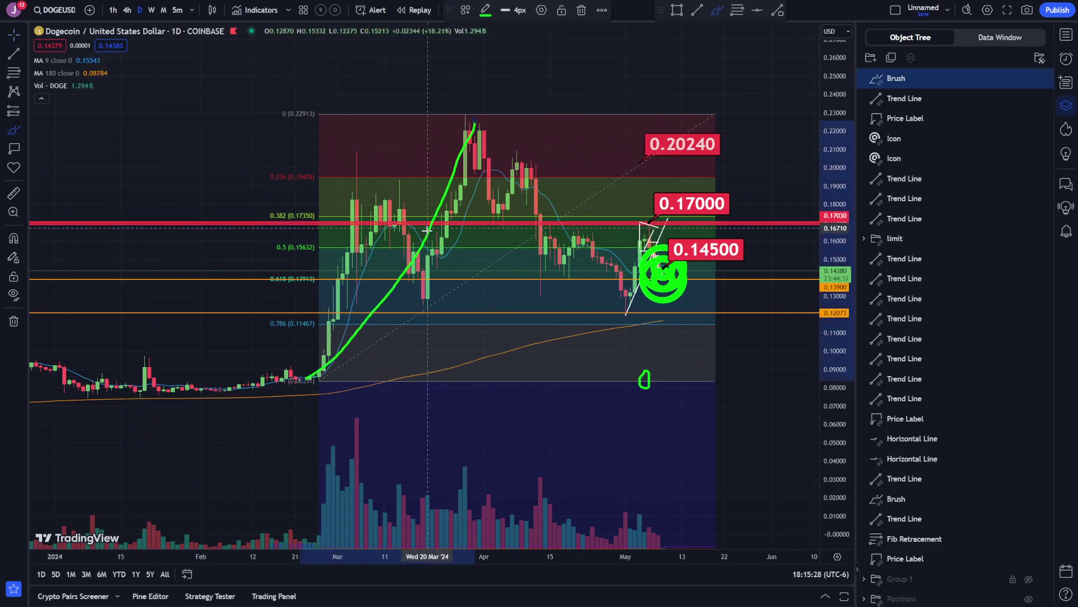
{"action": "key", "text": "ctrl+z"}
Circle the late-February swing low and the late-March swing high with the green brush, and undo both circles.
{"action": "left_click_drag", "start_coordinate": [317, 367], "coordinate": [319, 369]}
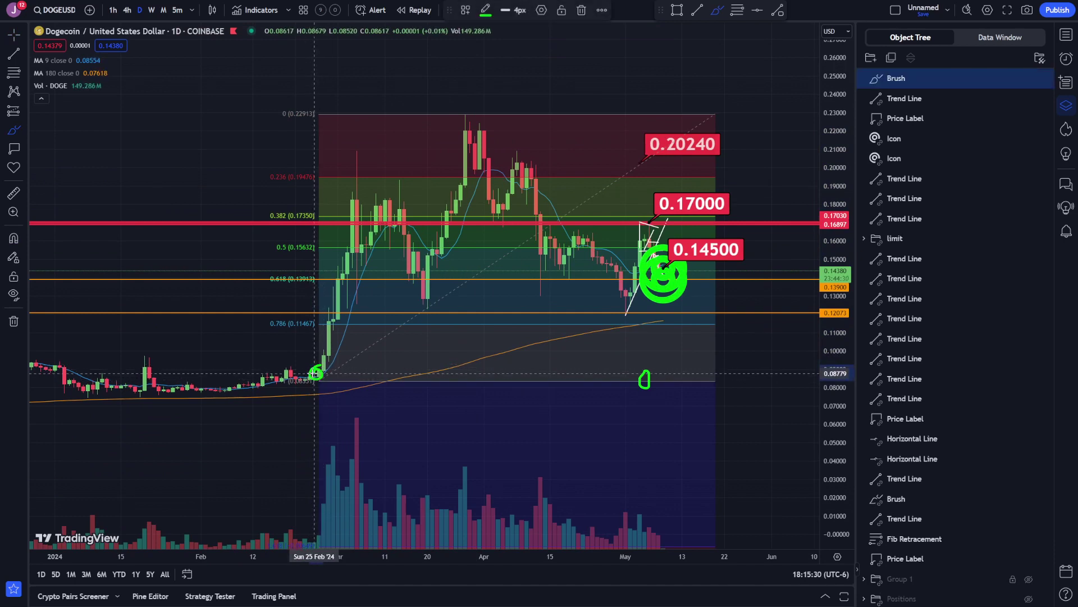
{"action": "left_click_drag", "start_coordinate": [468, 114], "coordinate": [465, 126]}
{"action": "key", "text": "ctrl+z"}
{"action": "key", "text": "ctrl+z"}
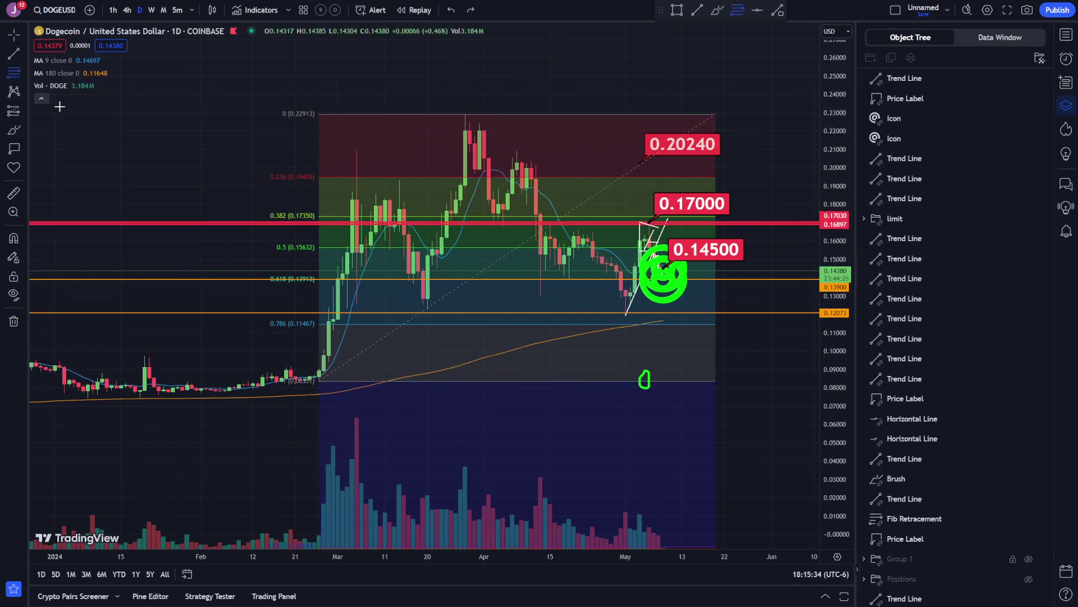
Place a second Fibonacci retracement from the 24 Feb low at 0.08319 up to the late-March high level, and delete it.
{"action": "left_click", "coordinate": [310, 381]}
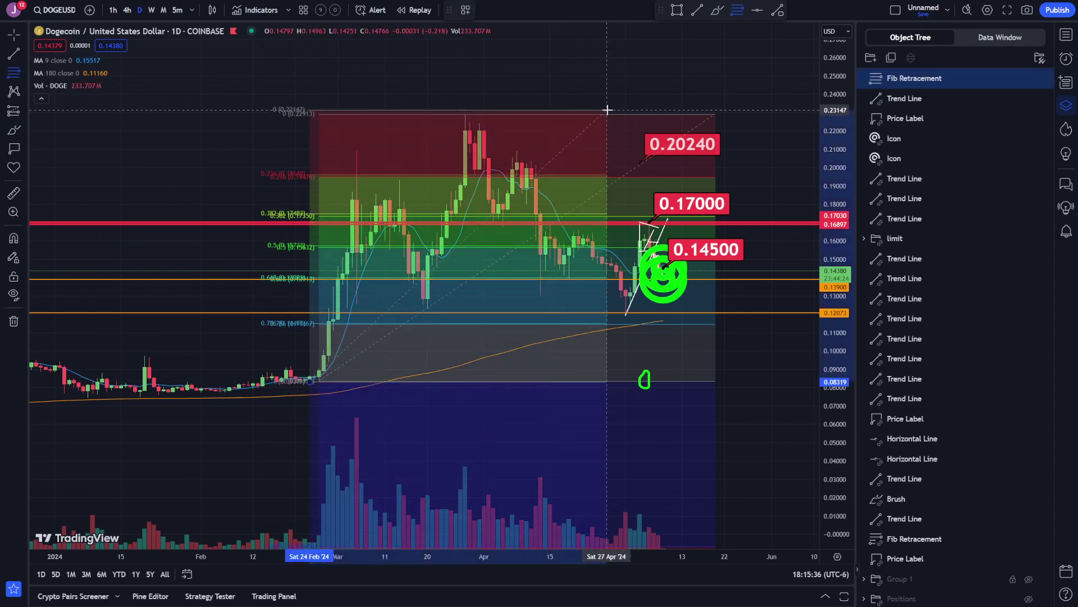
{"action": "left_click", "coordinate": [607, 114]}
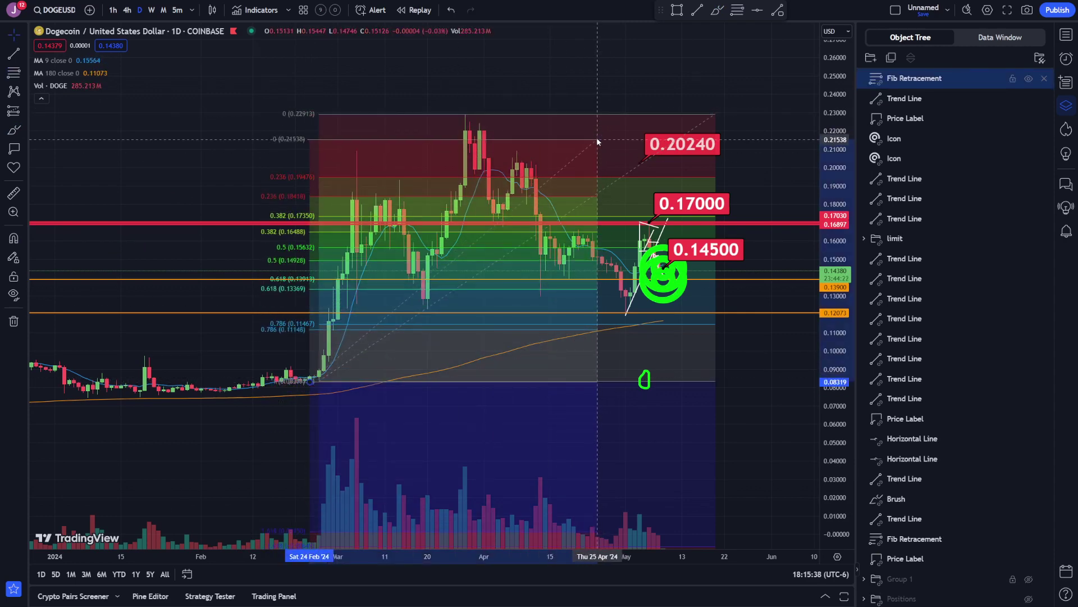
{"action": "key", "text": "Delete"}
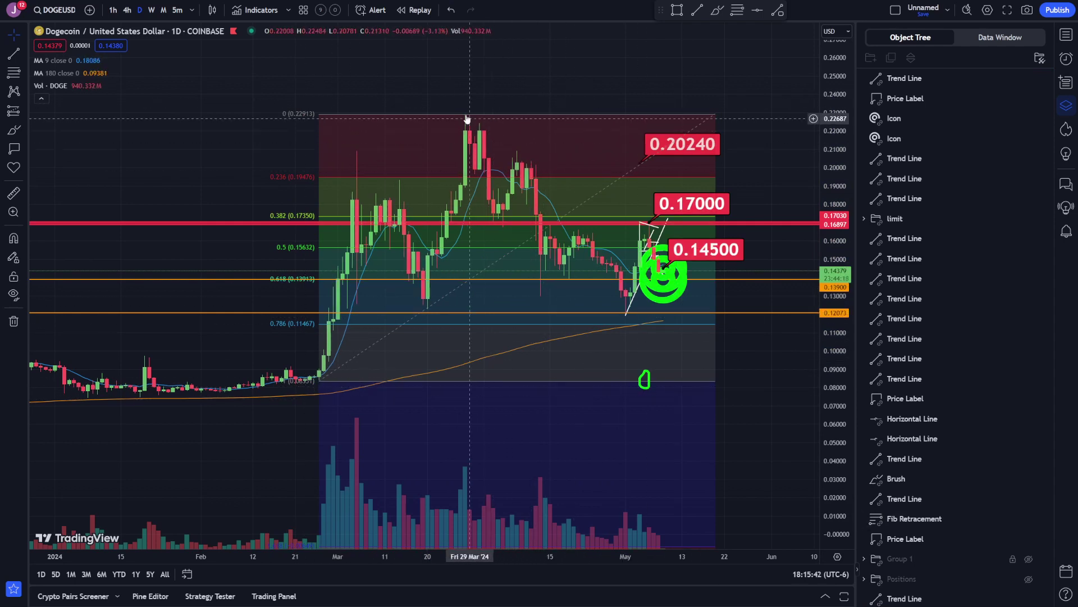
Sketch green brush curves for a pullback and rebound from the late-March high and for the April price swings, undoing each one.
{"action": "mouse_move", "coordinate": [465, 131]}
{"action": "left_mouse_down"}
{"action": "mouse_move", "coordinate": [607, 222]}
{"action": "mouse_move", "coordinate": [650, 99]}
{"action": "left_mouse_up"}
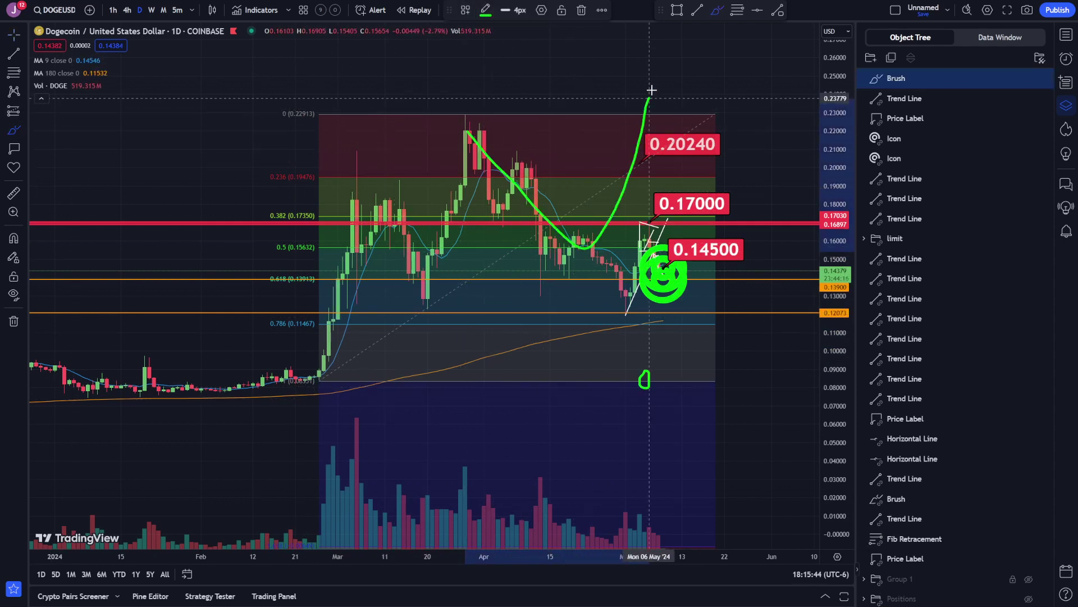
{"action": "key", "text": "ctrl+z"}
{"action": "mouse_move", "coordinate": [484, 115]}
{"action": "left_mouse_down"}
{"action": "mouse_move", "coordinate": [624, 296]}
{"action": "mouse_move", "coordinate": [696, 90]}
{"action": "left_mouse_up"}
{"action": "key", "text": "ctrl+z"}
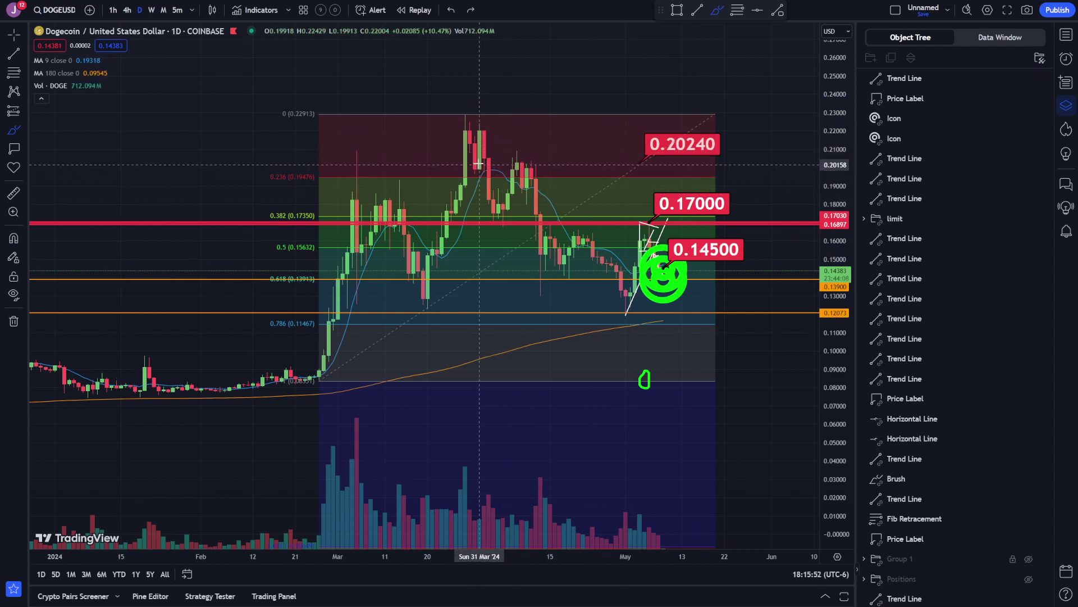
{"action": "left_click_drag", "start_coordinate": [516, 164], "coordinate": [555, 281]}
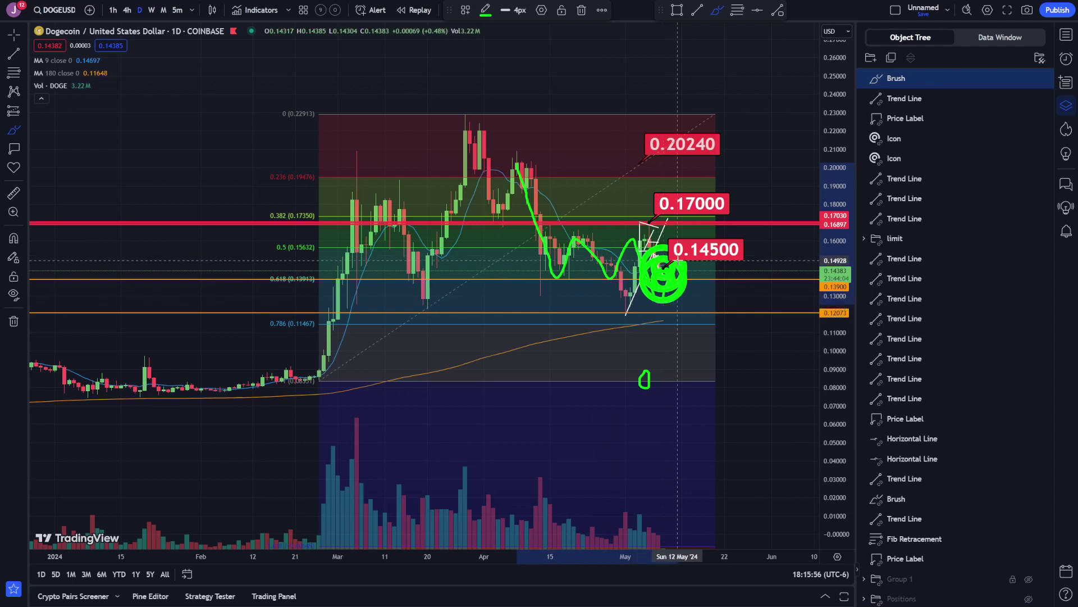
{"action": "key", "text": "ctrl+z"}
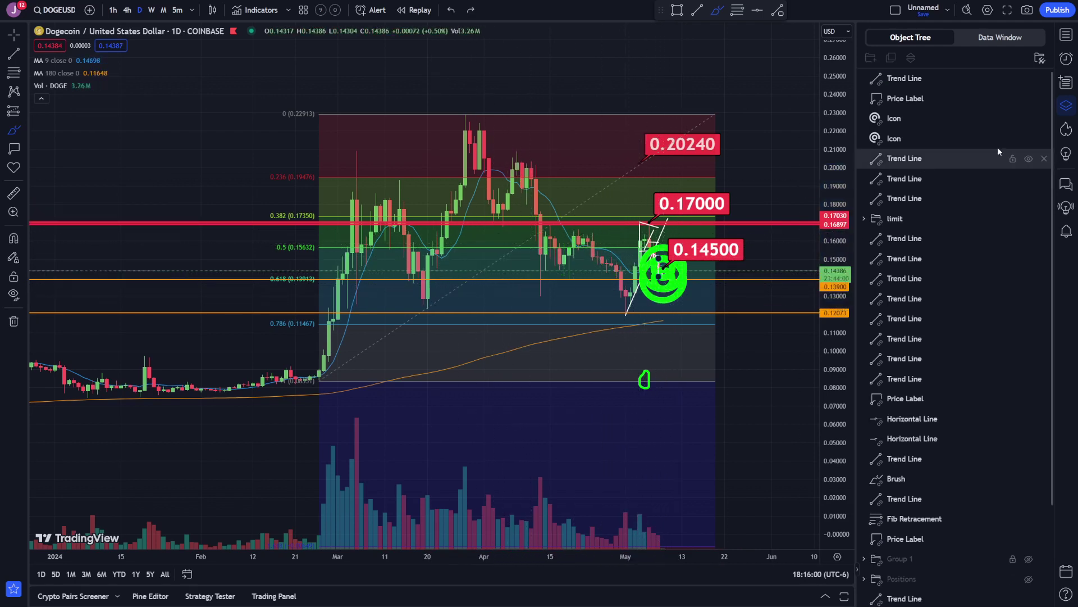
Bring back the watchlist and switch the DOGEUSD chart to the 5-minute timeframe.
{"action": "left_click", "coordinate": [1066, 35]}
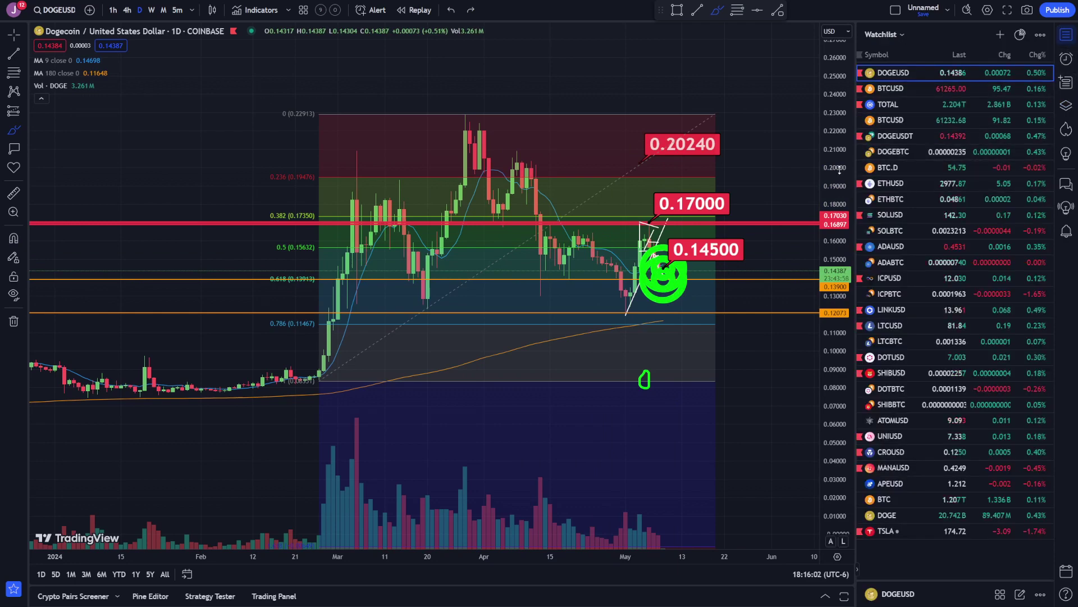
{"action": "left_click", "coordinate": [177, 10]}
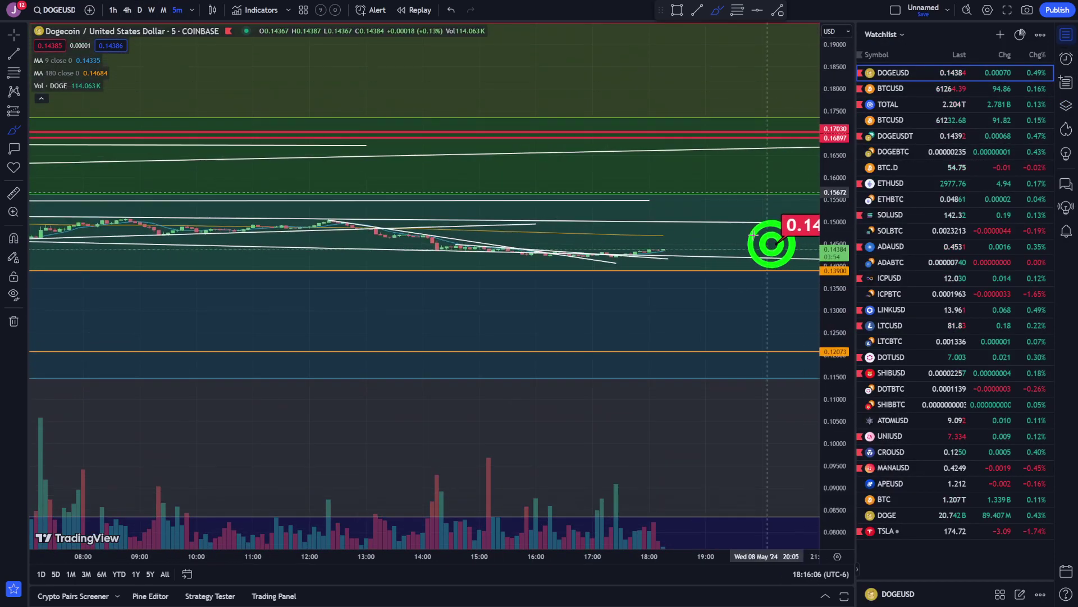
{"action": "scroll", "coordinate": [718, 285], "scroll_direction": "down", "scroll_amount": 4}
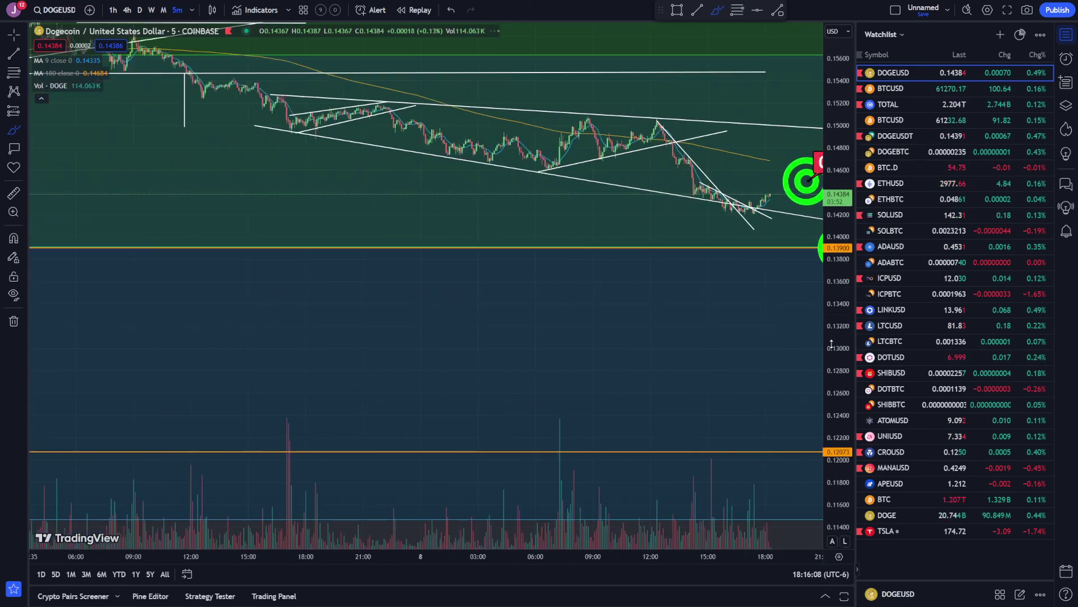
Trace the price swings and the top of the small rising wedge on 7 May with the green brush, and undo the strokes.
{"action": "left_click_drag", "start_coordinate": [832, 342], "coordinate": [837, 51]}
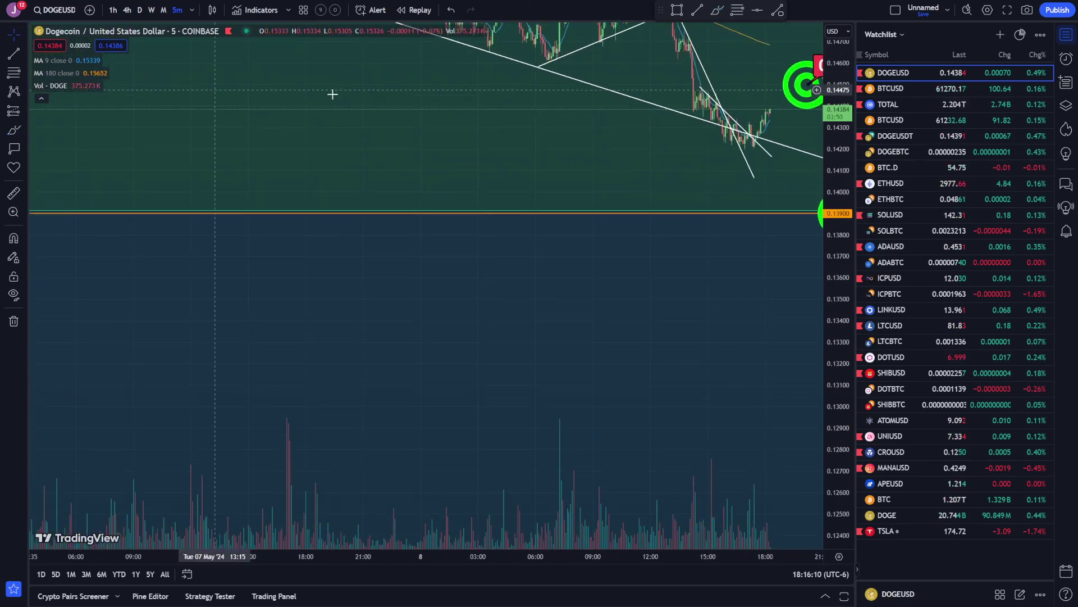
{"action": "left_click_drag", "start_coordinate": [344, 100], "coordinate": [437, 296]}
{"action": "scroll", "coordinate": [440, 278], "scroll_direction": "down", "scroll_amount": 1}
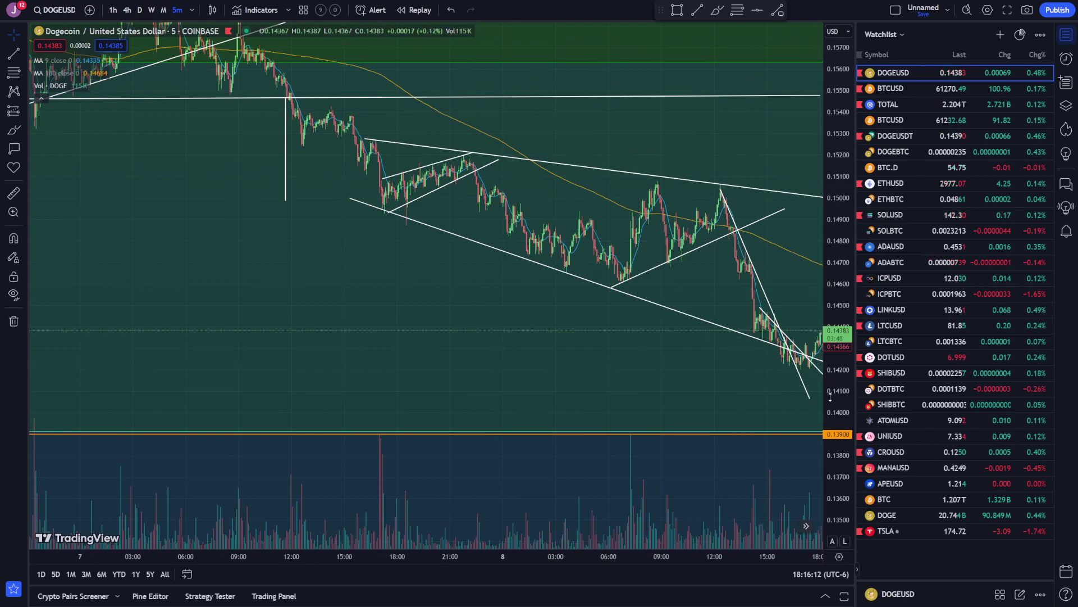
{"action": "left_click_drag", "start_coordinate": [830, 398], "coordinate": [832, 360]}
{"action": "left_click_drag", "start_coordinate": [685, 384], "coordinate": [522, 382]}
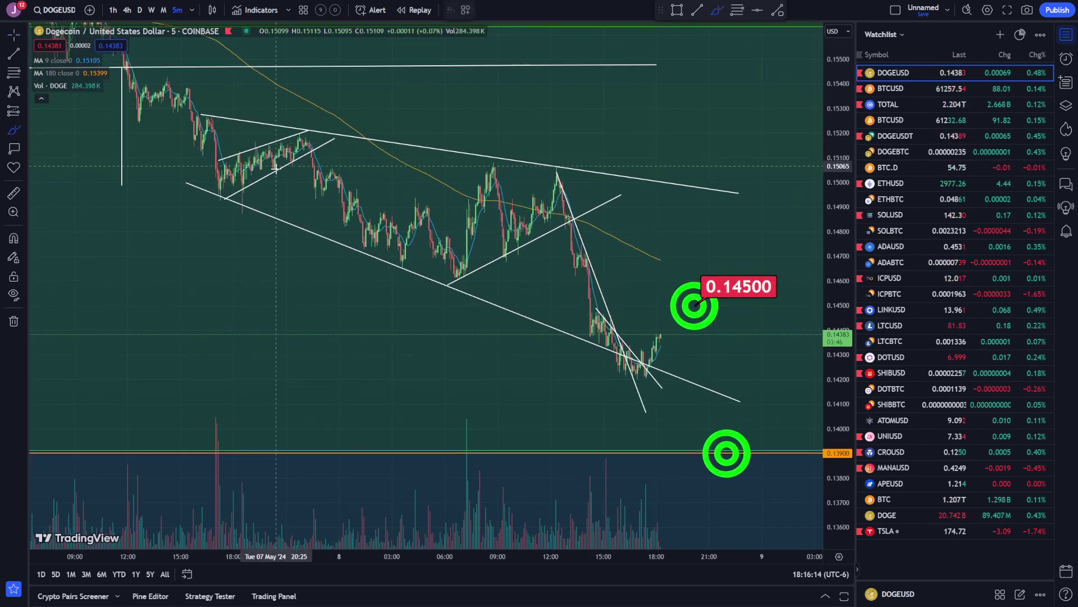
{"action": "mouse_move", "coordinate": [215, 196]}
{"action": "left_mouse_down"}
{"action": "mouse_move", "coordinate": [247, 165]}
{"action": "mouse_move", "coordinate": [306, 146]}
{"action": "mouse_move", "coordinate": [264, 137]}
{"action": "mouse_move", "coordinate": [360, 139]}
{"action": "left_mouse_up"}
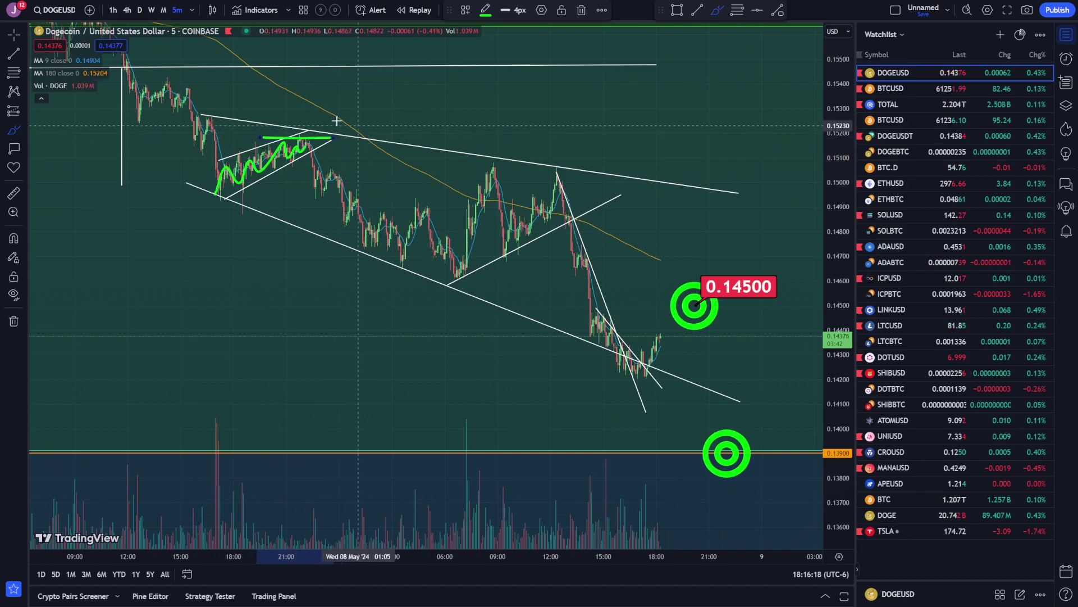
{"action": "type", "text": "zx"}
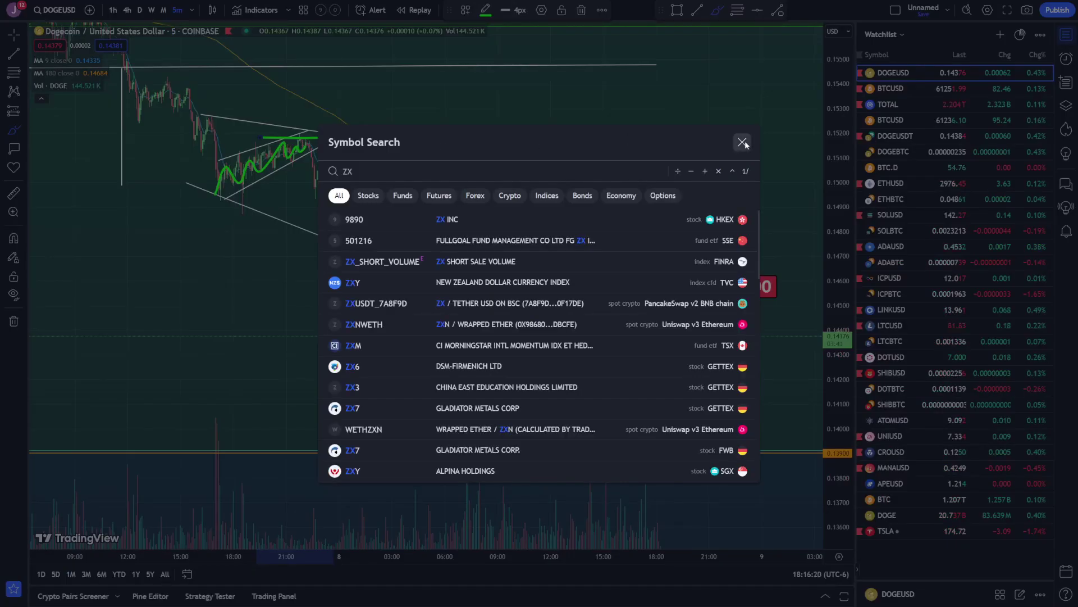
{"action": "left_click", "coordinate": [743, 143]}
{"action": "key", "text": "ctrl+z"}
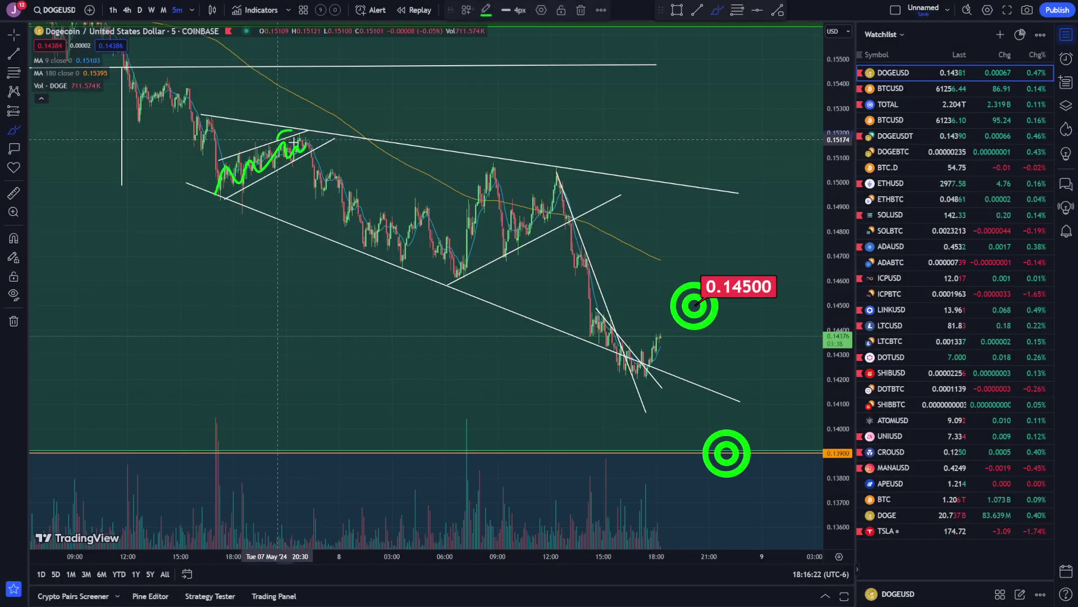
{"action": "left_click_drag", "start_coordinate": [261, 138], "coordinate": [374, 131]}
{"action": "key", "text": "ctrl+z"}
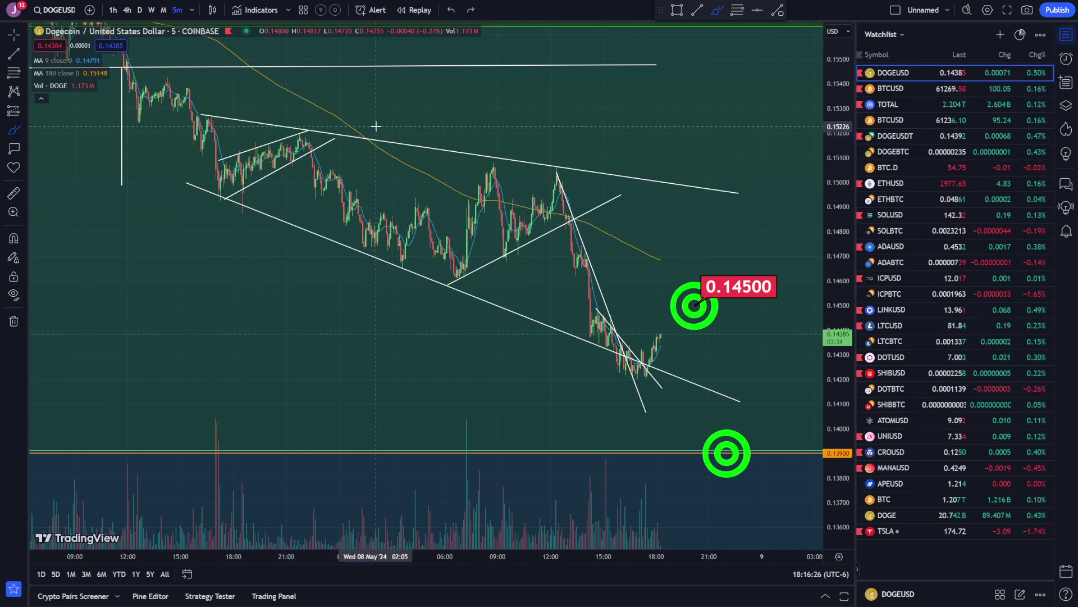
Brush the level and possible moves at the small wedge's top, undoing each stroke, and sketch a curve down to the 8 May morning low.
{"action": "left_click_drag", "start_coordinate": [256, 140], "coordinate": [347, 137]}
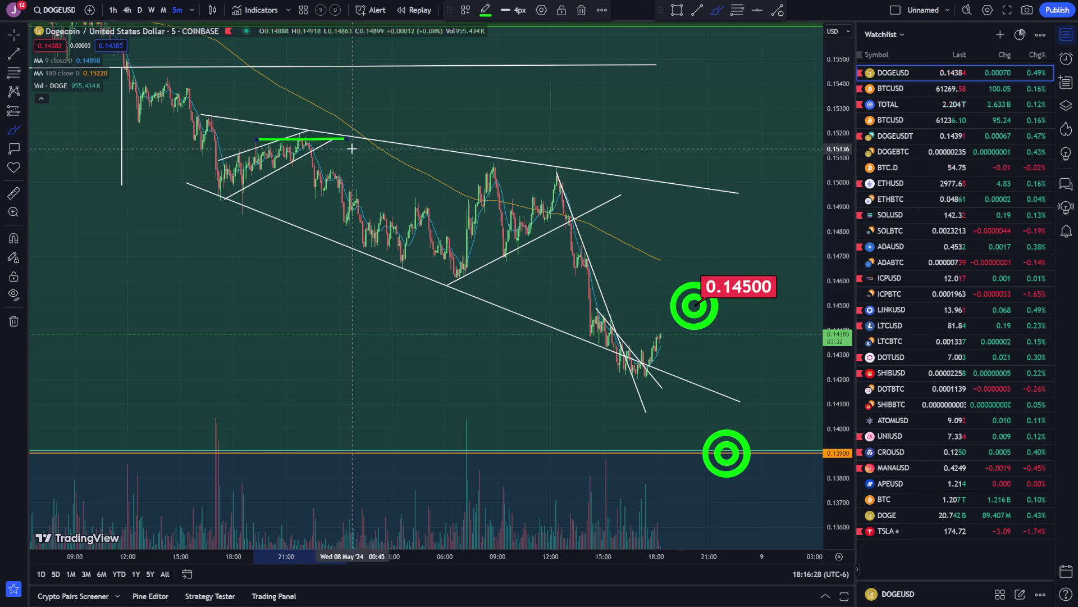
{"action": "key", "text": "ctrl+z"}
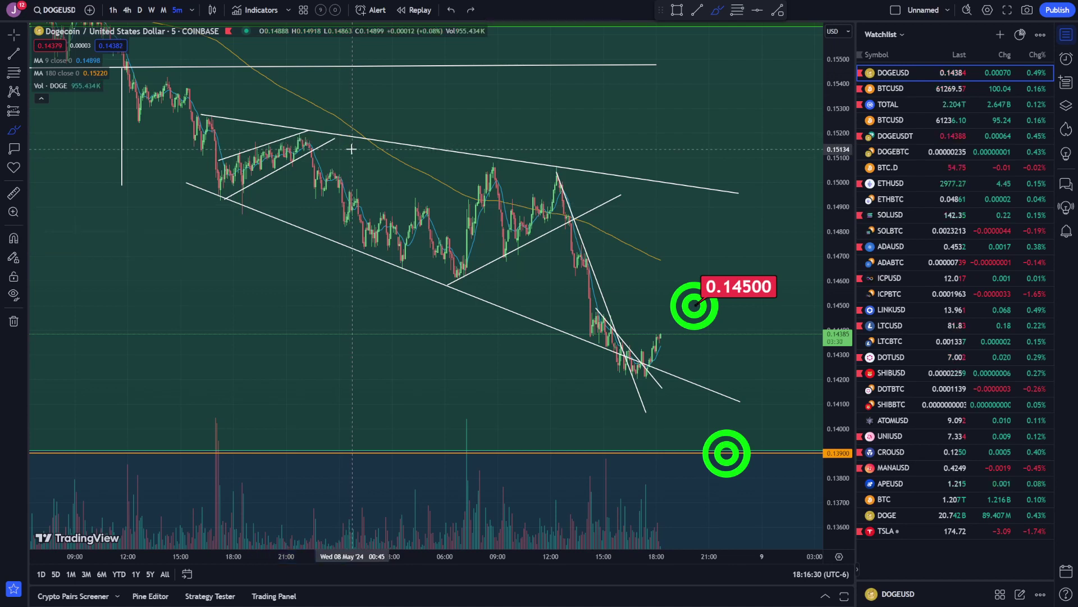
{"action": "left_click_drag", "start_coordinate": [256, 137], "coordinate": [409, 129]}
{"action": "key", "text": "ctrl+z"}
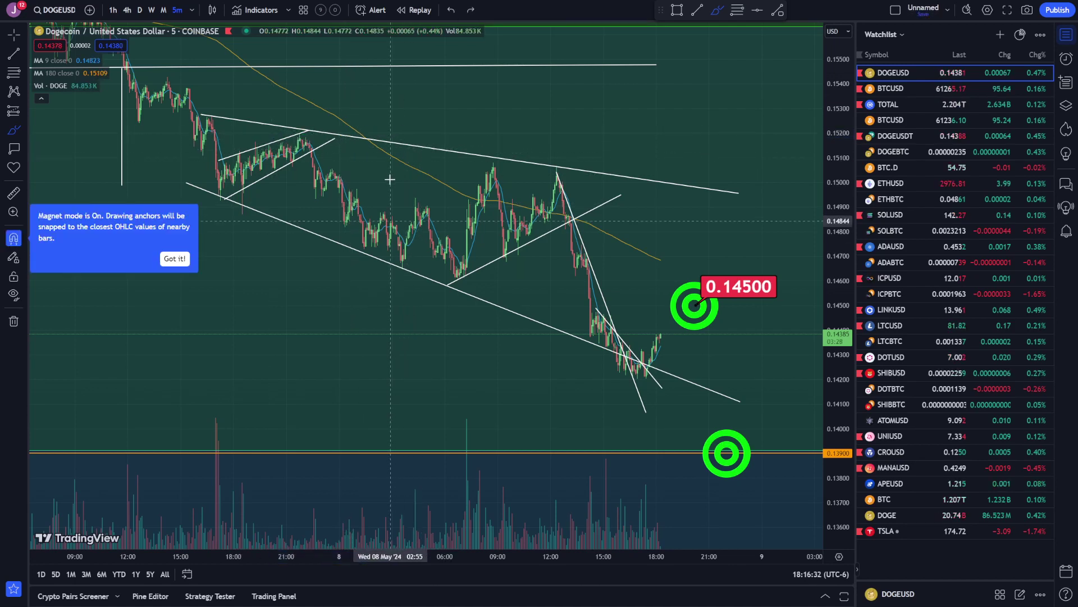
{"action": "left_click_drag", "start_coordinate": [296, 140], "coordinate": [327, 93]}
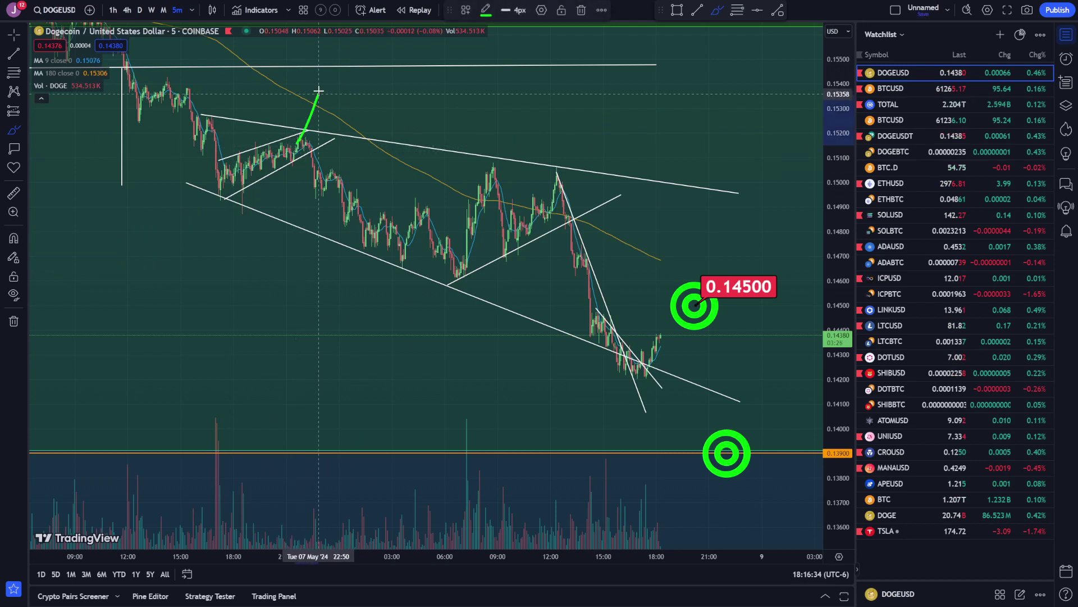
{"action": "key", "text": "ctrl+z"}
{"action": "left_click_drag", "start_coordinate": [284, 141], "coordinate": [324, 189]}
{"action": "key", "text": "ctrl+z"}
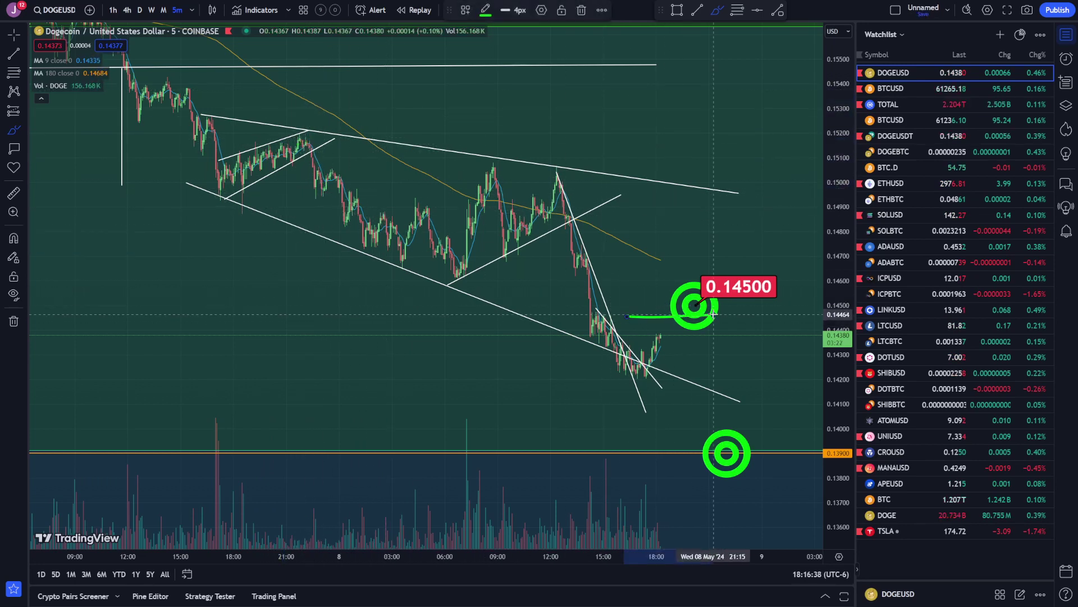
{"action": "mouse_move", "coordinate": [289, 139]}
{"action": "left_mouse_down"}
{"action": "mouse_move", "coordinate": [341, 205]}
{"action": "mouse_move", "coordinate": [466, 271]}
{"action": "left_mouse_up"}
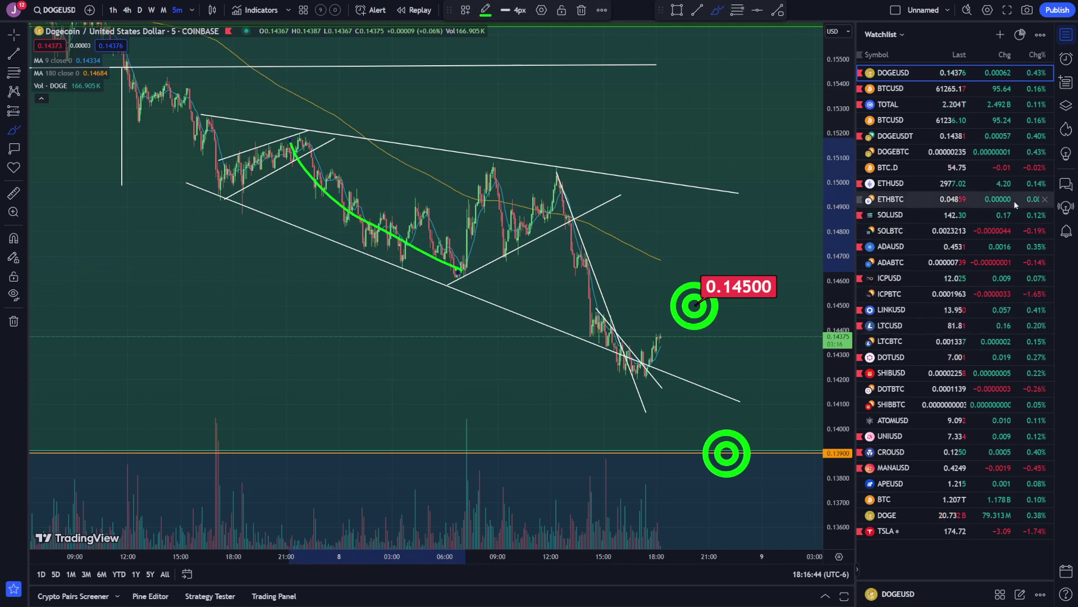
Unhide the Positions group in the object tree, and delete the green brush curve along the decline.
{"action": "left_click", "coordinate": [1066, 105]}
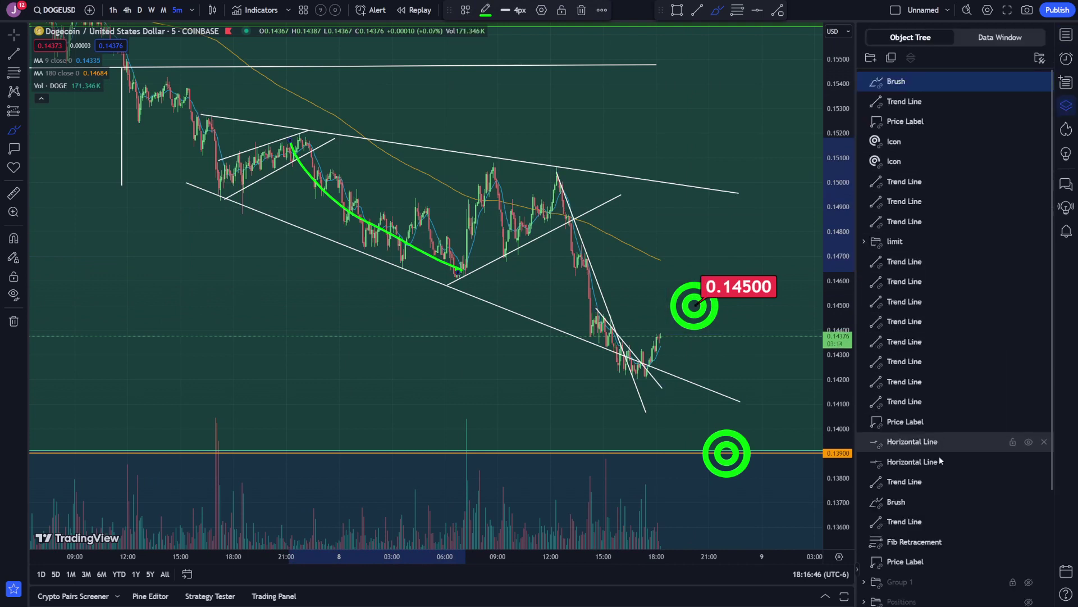
{"action": "scroll", "coordinate": [955, 393], "scroll_direction": "down", "scroll_amount": 1}
{"action": "scroll", "coordinate": [955, 393], "scroll_direction": "down", "scroll_amount": 1}
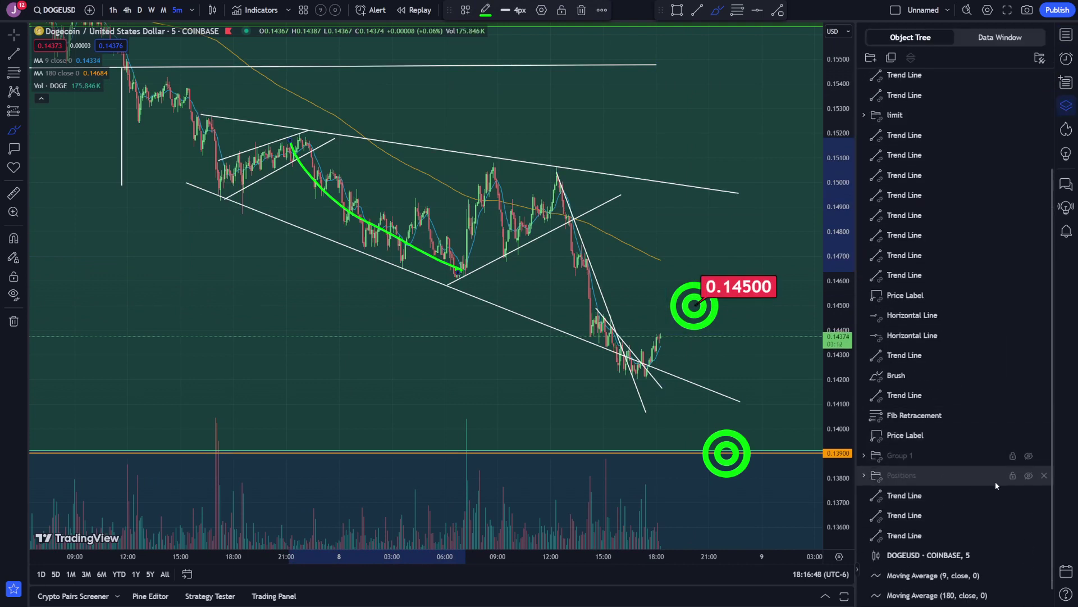
{"action": "left_click", "coordinate": [1028, 476]}
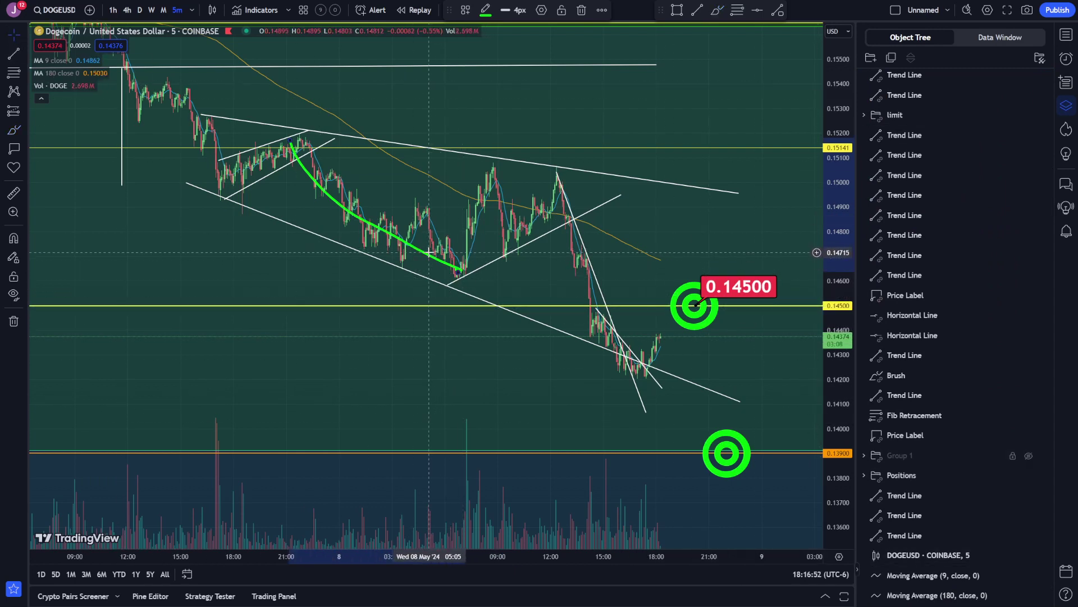
{"action": "left_click_drag", "start_coordinate": [431, 255], "coordinate": [489, 217]}
{"action": "key", "text": "Delete"}
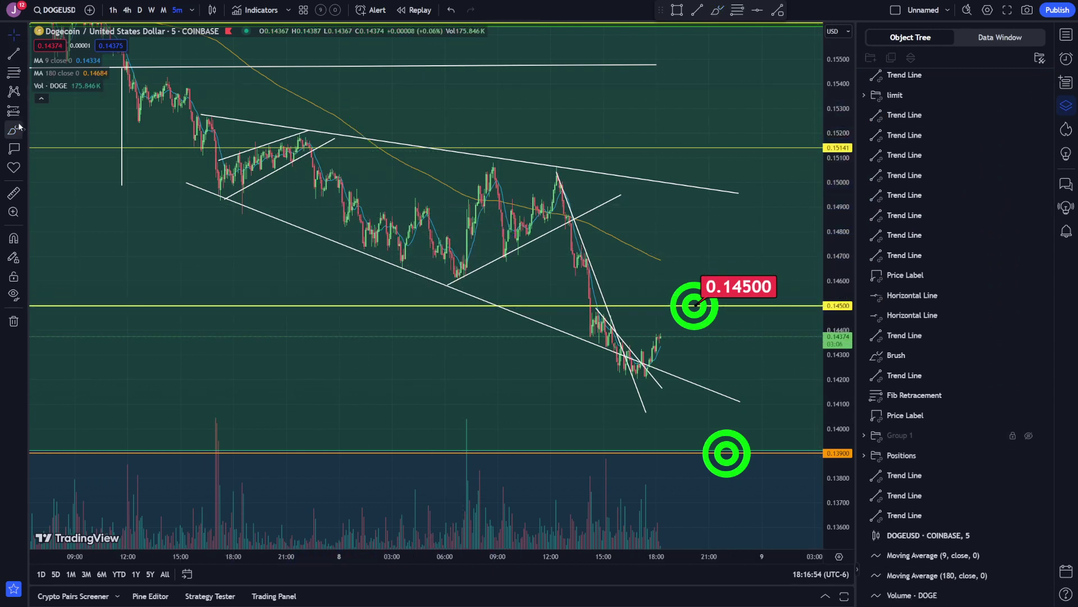
Circle the 8 May morning low and high, trace the pullback and the rising support line with the green brush, and undo the strokes.
{"action": "mouse_move", "coordinate": [307, 152]}
{"action": "left_mouse_down"}
{"action": "mouse_move", "coordinate": [459, 275]}
{"action": "mouse_move", "coordinate": [495, 199]}
{"action": "mouse_move", "coordinate": [522, 72]}
{"action": "left_mouse_up"}
{"action": "key", "text": "Delete"}
{"action": "mouse_move", "coordinate": [456, 259]}
{"action": "left_mouse_down"}
{"action": "mouse_move", "coordinate": [464, 277]}
{"action": "mouse_move", "coordinate": [494, 163]}
{"action": "mouse_move", "coordinate": [506, 245]}
{"action": "mouse_move", "coordinate": [462, 276]}
{"action": "mouse_move", "coordinate": [510, 251]}
{"action": "left_mouse_up"}
{"action": "key", "text": "Delete"}
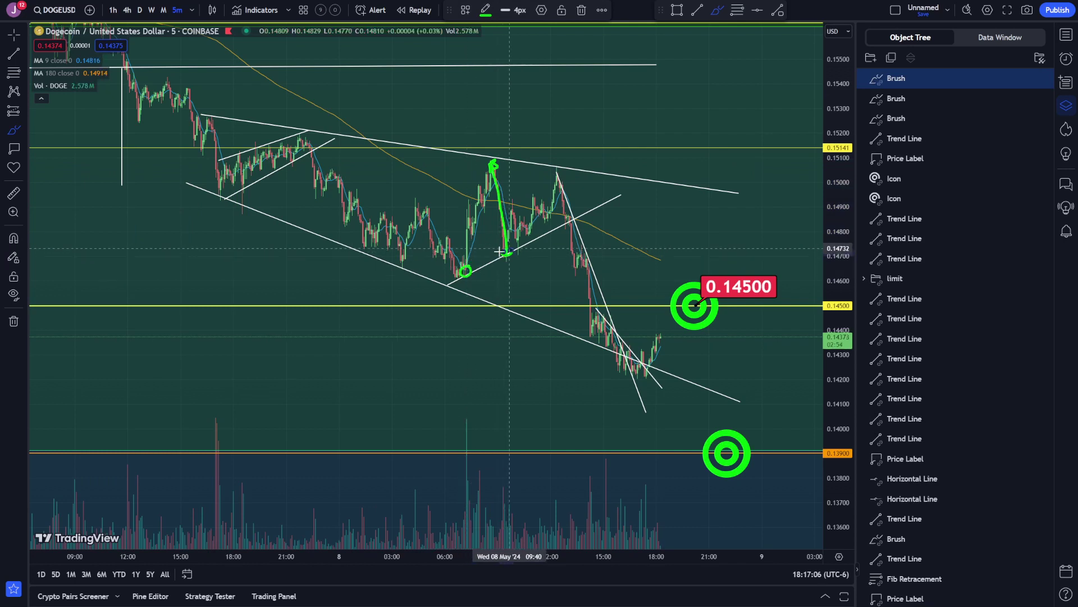
{"action": "left_click_drag", "start_coordinate": [463, 277], "coordinate": [463, 278]}
{"action": "left_click_drag", "start_coordinate": [533, 240], "coordinate": [625, 186]}
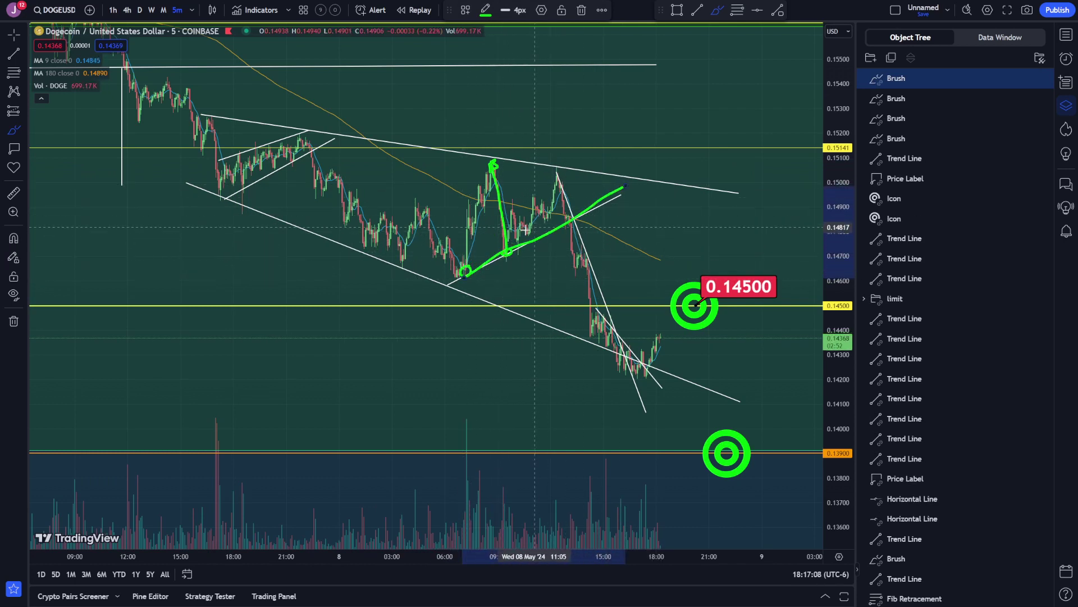
{"action": "key", "text": "ctrl+z"}
{"action": "key", "text": "ctrl+z"}
{"action": "key", "text": "ctrl+z"}
{"action": "key", "text": "ctrl+z"}
{"action": "key", "text": "ctrl+z"}
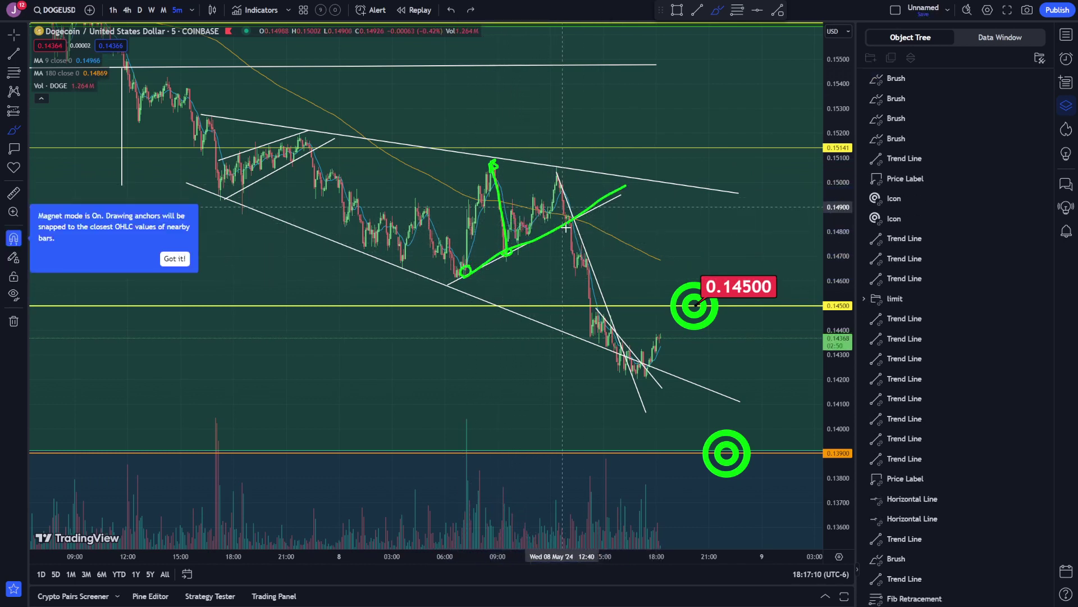
Brush over the drop through the rising support and along the steep descending trend line, undoing all the strokes.
{"action": "left_click_drag", "start_coordinate": [572, 216], "coordinate": [597, 321]}
{"action": "key", "text": "ctrl+z"}
{"action": "scroll", "coordinate": [599, 326], "scroll_direction": "up", "scroll_amount": 3}
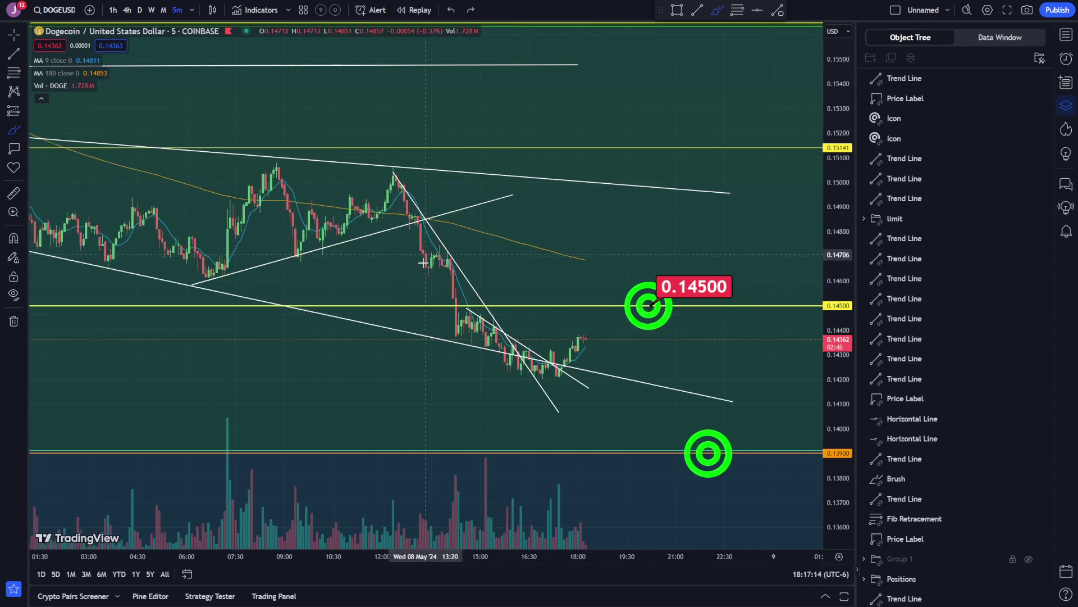
{"action": "left_click_drag", "start_coordinate": [404, 178], "coordinate": [422, 210]}
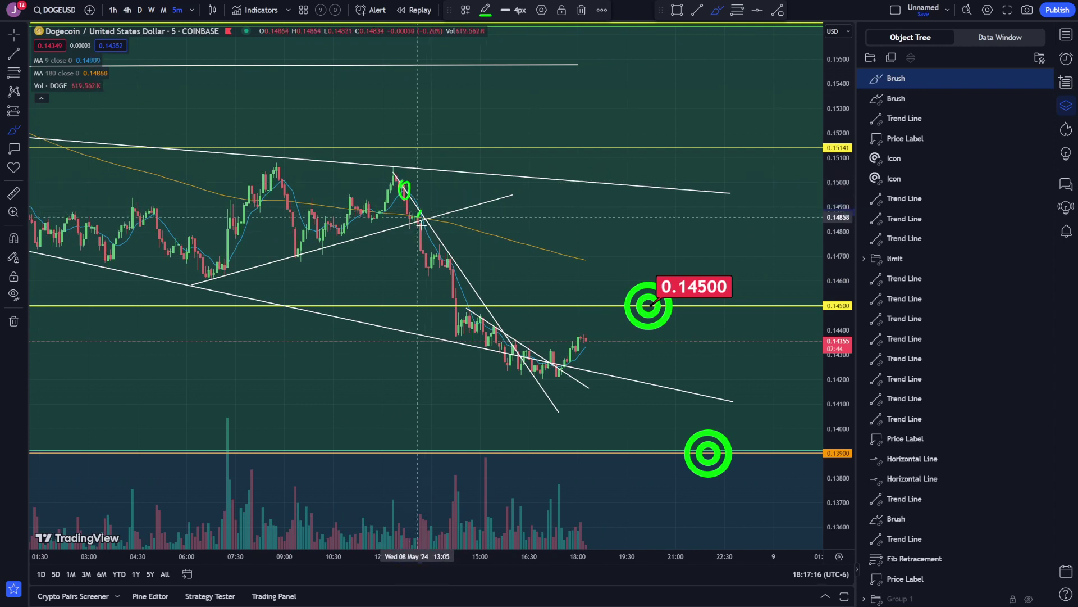
{"action": "left_click_drag", "start_coordinate": [454, 252], "coordinate": [466, 255]}
{"action": "mouse_move", "coordinate": [395, 172]}
{"action": "left_mouse_down"}
{"action": "mouse_move", "coordinate": [465, 303]}
{"action": "mouse_move", "coordinate": [557, 408]}
{"action": "left_mouse_up"}
{"action": "key", "text": "ctrl+z"}
{"action": "key", "text": "ctrl+z"}
{"action": "key", "text": "ctrl+z"}
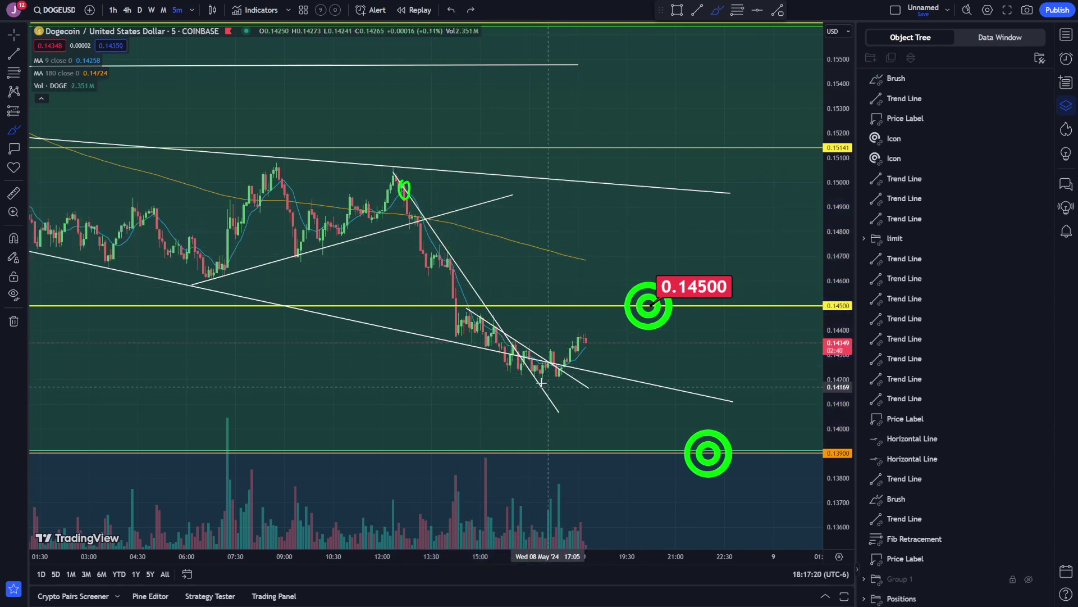
{"action": "key", "text": "ctrl+z"}
Trace the shallower descending trend line and the lows beneath it with the green brush, and undo the strokes.
{"action": "left_click_drag", "start_coordinate": [455, 311], "coordinate": [598, 379]}
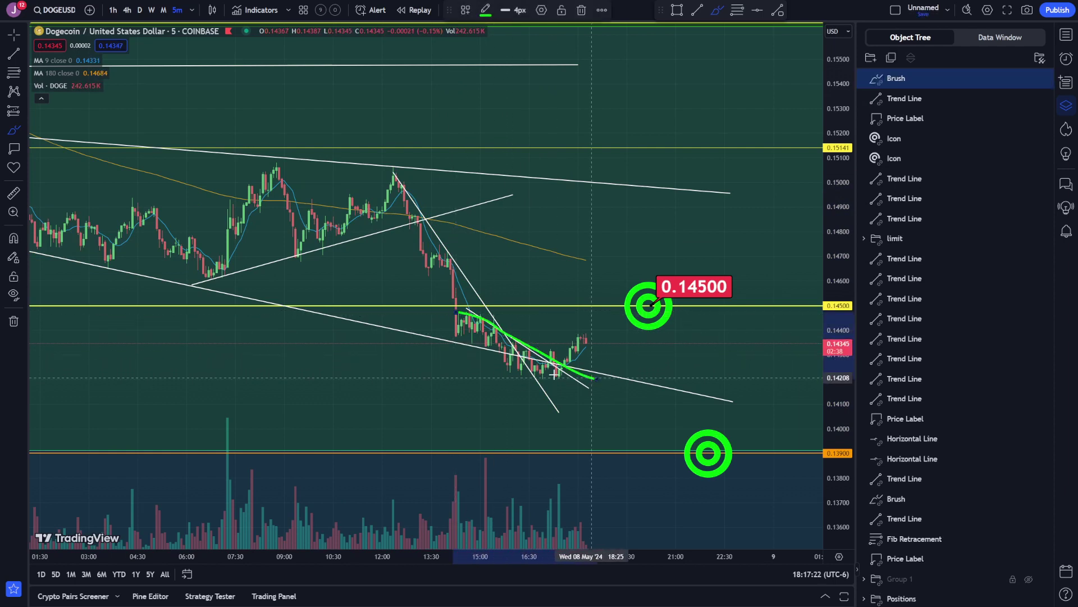
{"action": "left_click_drag", "start_coordinate": [474, 363], "coordinate": [586, 386]}
{"action": "key", "text": "ctrl+z"}
{"action": "left_click_drag", "start_coordinate": [449, 308], "coordinate": [576, 367]}
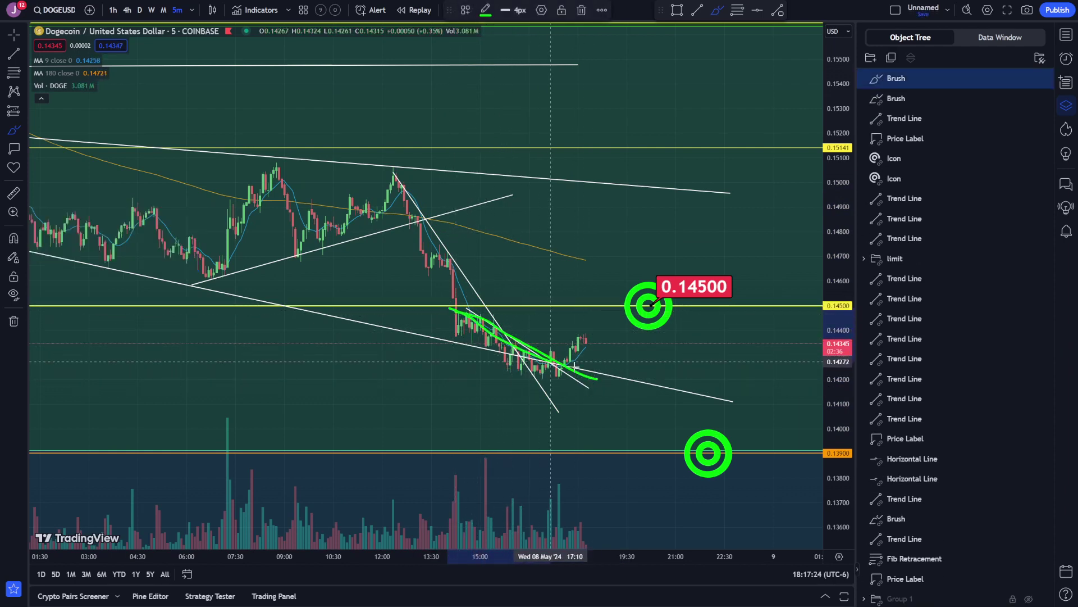
{"action": "left_click_drag", "start_coordinate": [504, 369], "coordinate": [556, 377]}
{"action": "key", "text": "ctrl+z"}
{"action": "key", "text": "ctrl+z"}
{"action": "key", "text": "ctrl+z"}
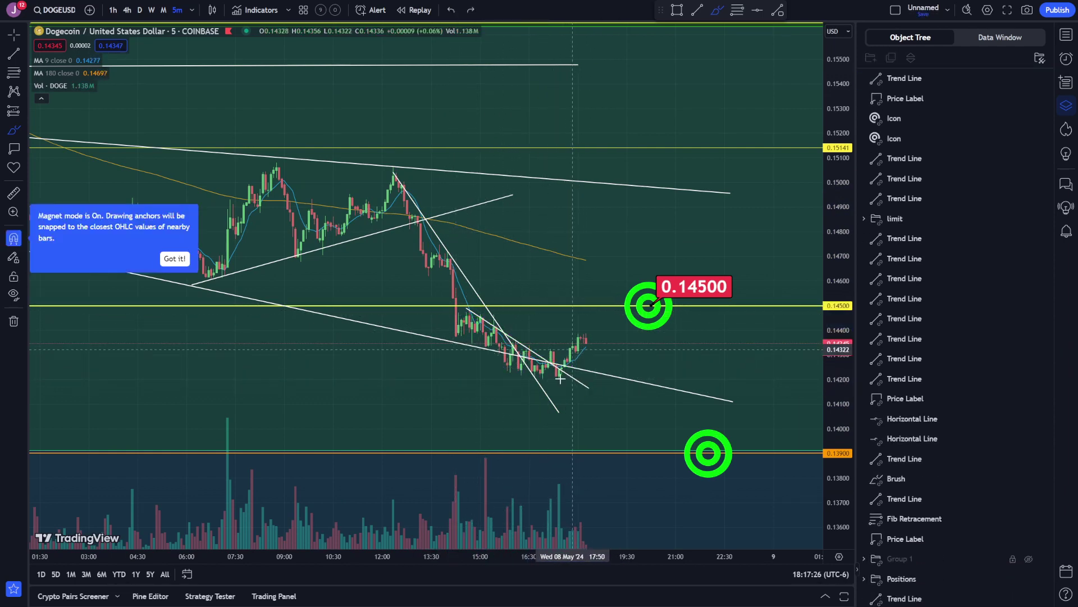
{"action": "left_click_drag", "start_coordinate": [489, 373], "coordinate": [494, 374]}
{"action": "key", "text": "ctrl+z"}
Circle the latest two swing lows in green and brush a stroke beneath them, undoing every mark.
{"action": "left_click_drag", "start_coordinate": [837, 433], "coordinate": [836, 357]}
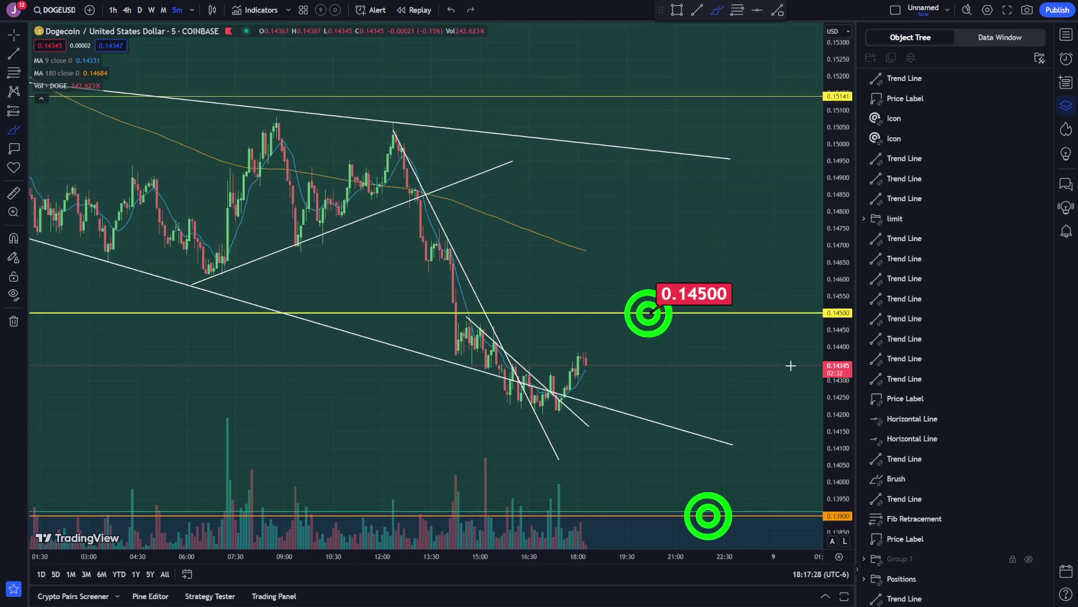
{"action": "left_click_drag", "start_coordinate": [565, 402], "coordinate": [542, 409]}
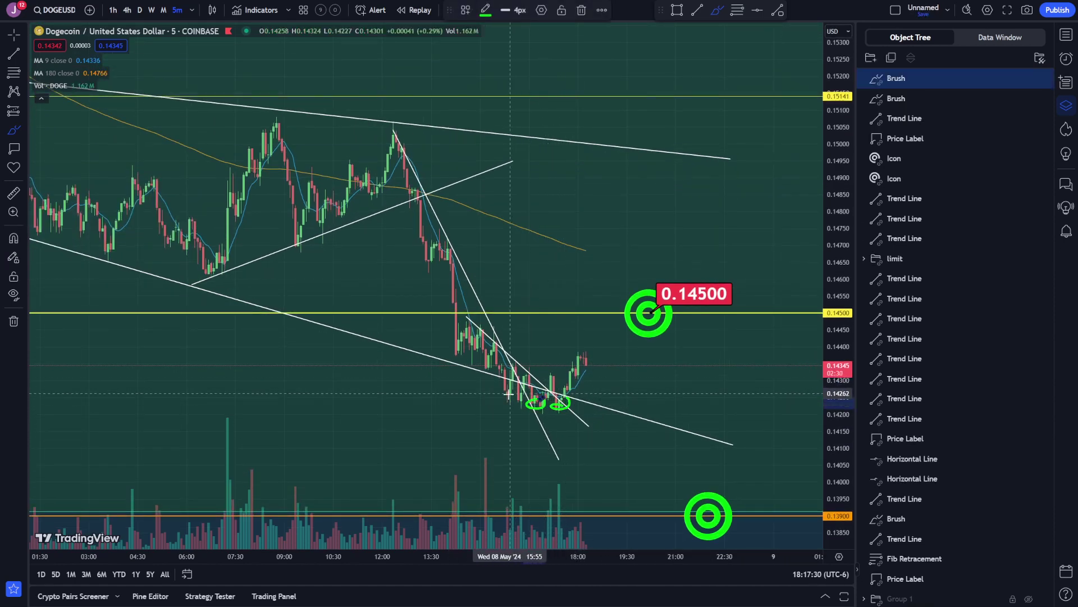
{"action": "key", "text": "ctrl+z"}
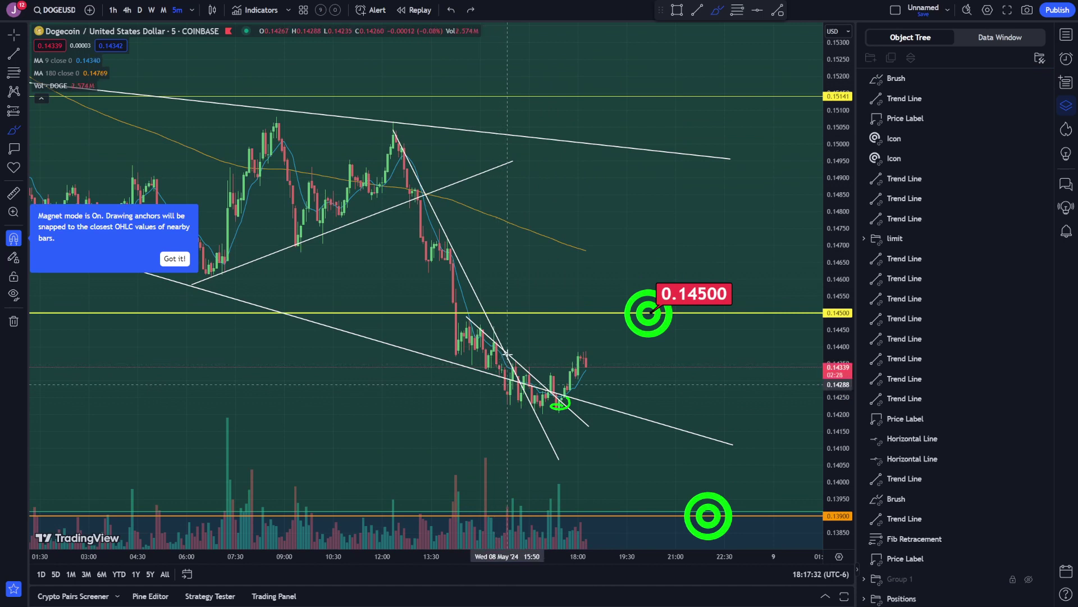
{"action": "key", "text": "ctrl+z"}
{"action": "mouse_move", "coordinate": [524, 404]}
{"action": "left_mouse_down"}
{"action": "mouse_move", "coordinate": [589, 356]}
{"action": "mouse_move", "coordinate": [707, 416]}
{"action": "left_mouse_up"}
{"action": "key", "text": "ctrl+z"}
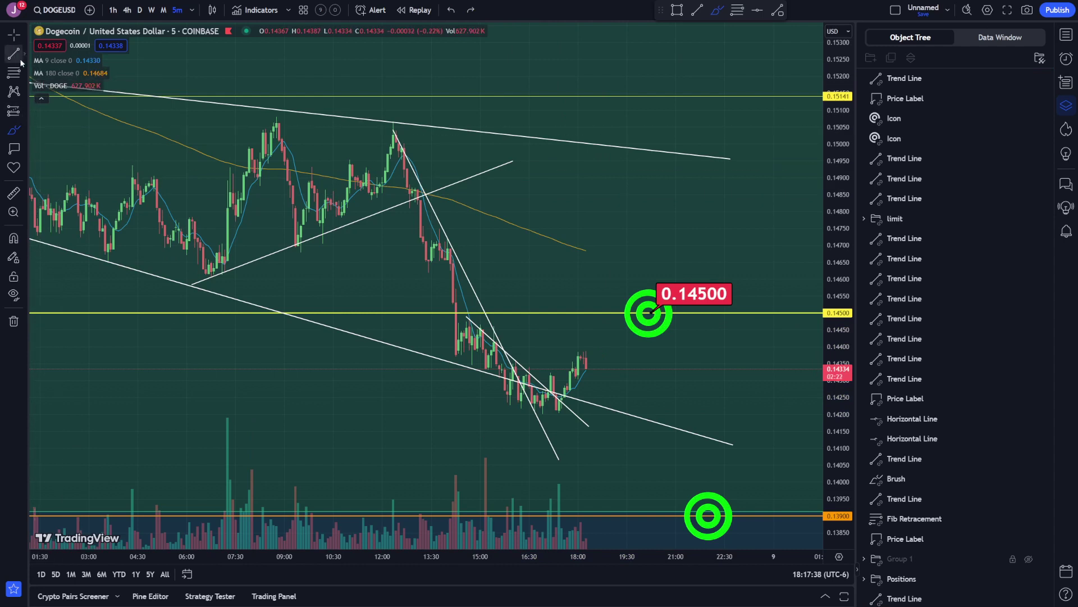
Draw a trend line beneath the recent lows from 0.14247 at 15:35 to 0.14184 at 18:10 on 8 May.
{"action": "left_click", "coordinate": [499, 399]}
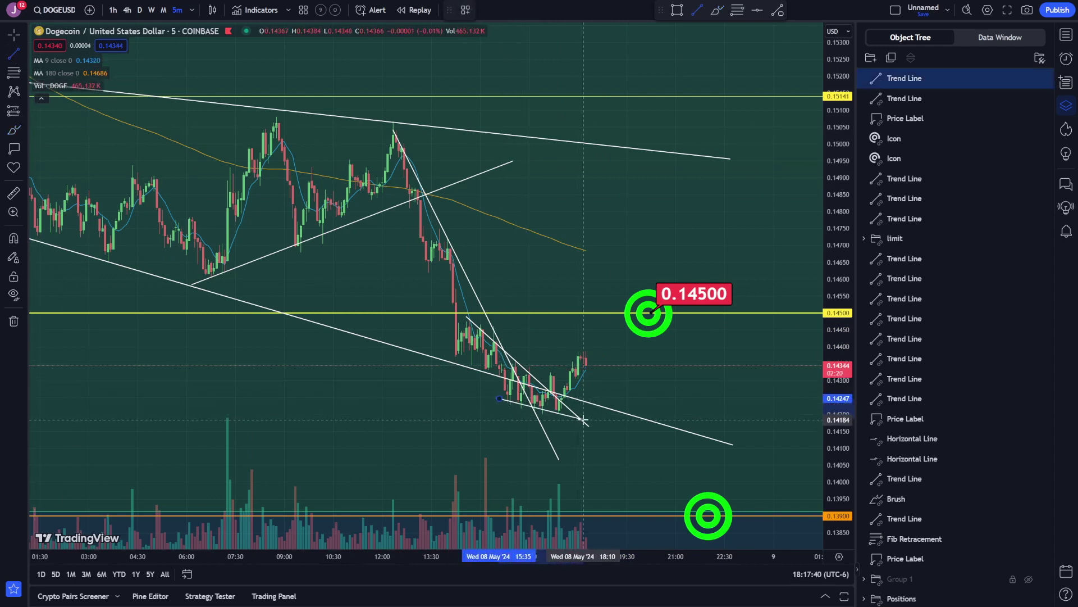
{"action": "left_click", "coordinate": [583, 419]}
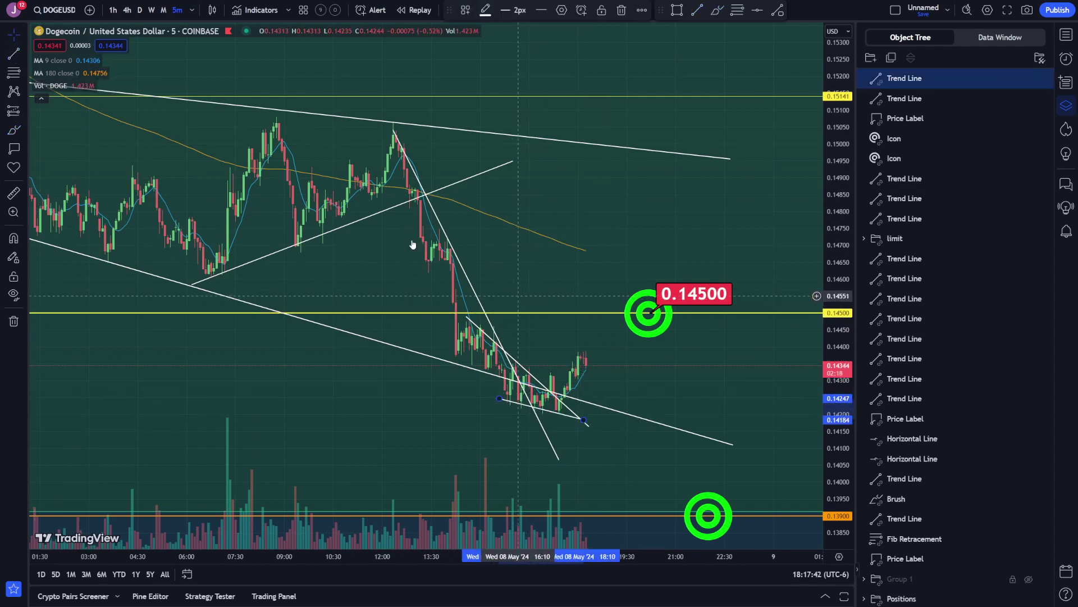
Sketch the steep decline and flatter strokes across the recent highs and lows with the green brush, and undo all three strokes.
{"action": "left_click", "coordinate": [14, 129]}
{"action": "left_click_drag", "start_coordinate": [396, 147], "coordinate": [523, 423]}
{"action": "left_click_drag", "start_coordinate": [476, 343], "coordinate": [585, 363]}
{"action": "left_click_drag", "start_coordinate": [522, 420], "coordinate": [618, 417]}
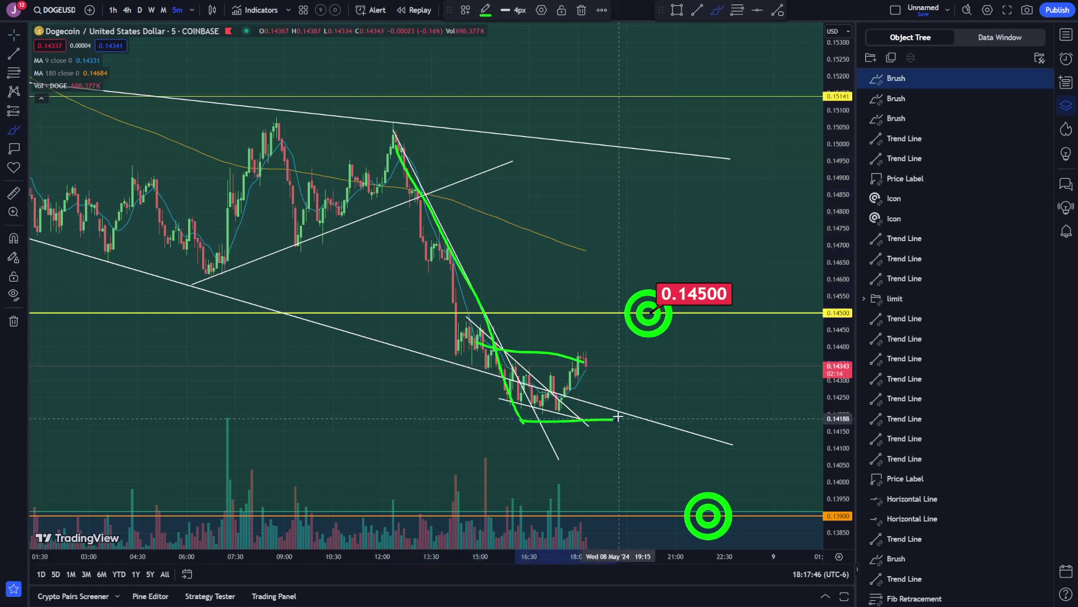
{"action": "key", "text": "ctrl+z"}
{"action": "key", "text": "ctrl+z"}
{"action": "key", "text": "ctrl+z"}
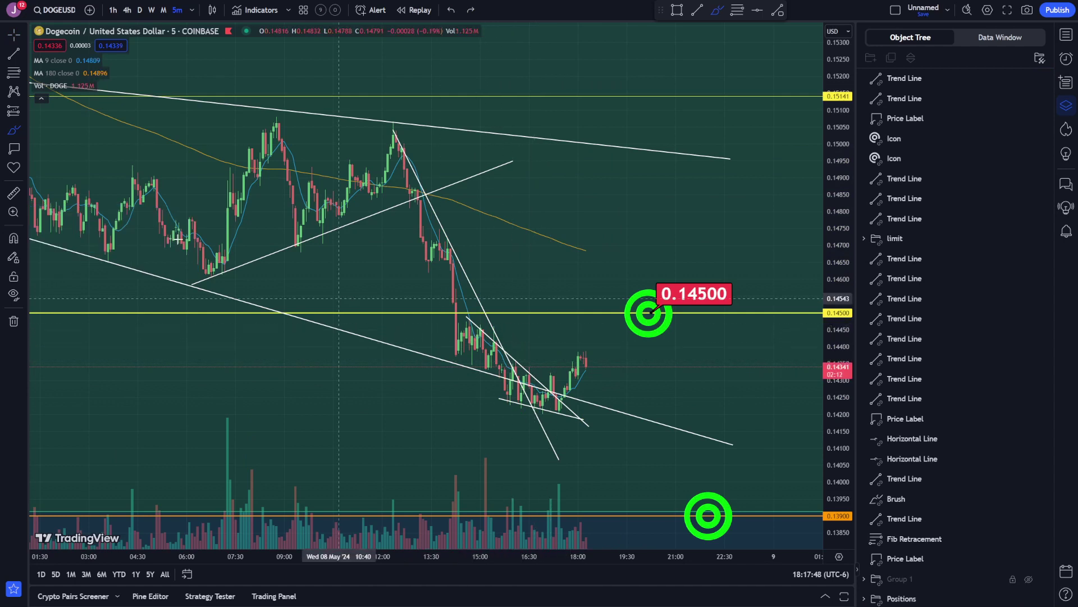
Re-anchor the short descending trend line with its end at 0.14490, 19:45 on 8 May, and its start at about 14:20.
{"action": "left_click", "coordinate": [14, 36]}
{"action": "mouse_move", "coordinate": [589, 426]}
{"action": "left_mouse_down"}
{"action": "mouse_move", "coordinate": [609, 405]}
{"action": "mouse_move", "coordinate": [635, 317]}
{"action": "left_mouse_up"}
{"action": "left_click_drag", "start_coordinate": [466, 317], "coordinate": [464, 334]}
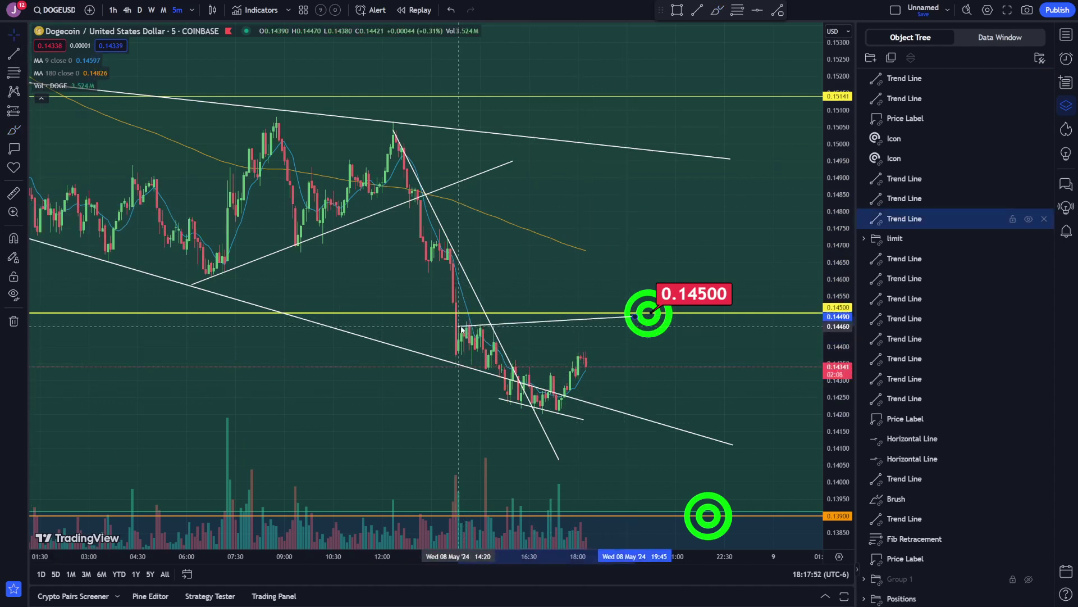
Re-anchor the upper short trend line's end at 0.14445, 20:20, and level the lower line near 0.14216 from about 15:15 to 20:45.
{"action": "left_click_drag", "start_coordinate": [635, 316], "coordinate": [655, 332]}
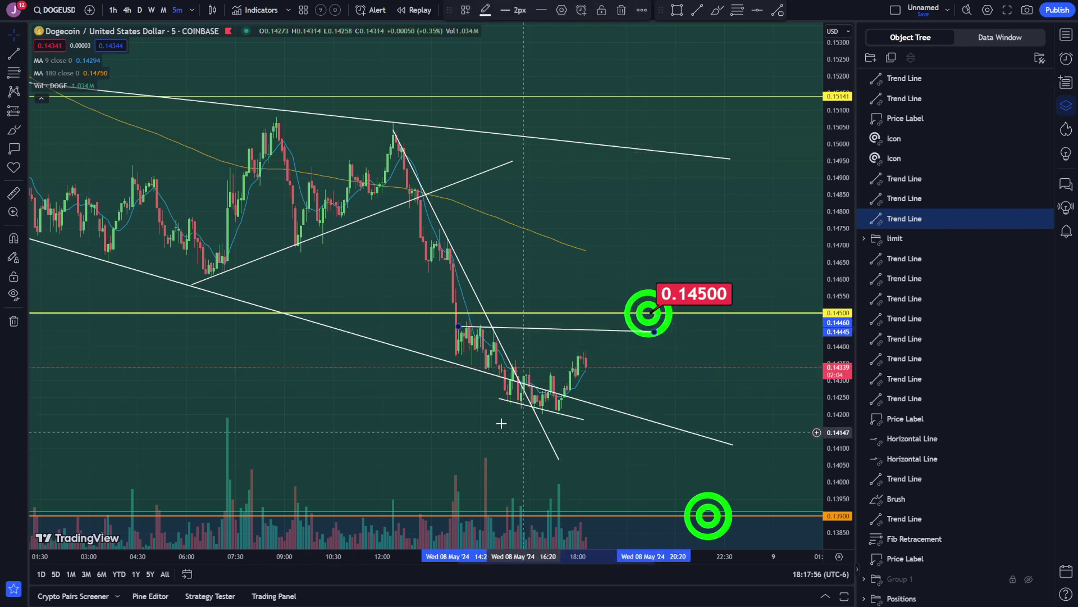
{"action": "mouse_move", "coordinate": [498, 398]}
{"action": "left_mouse_down"}
{"action": "mouse_move", "coordinate": [497, 417]}
{"action": "mouse_move", "coordinate": [668, 410]}
{"action": "left_mouse_up"}
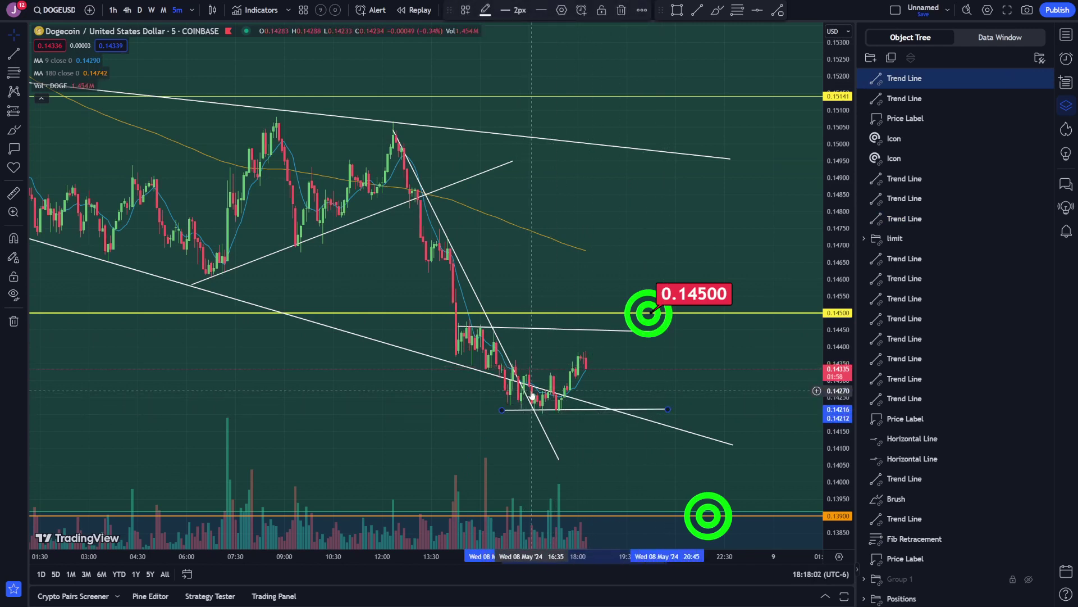
{"action": "left_click_drag", "start_coordinate": [502, 411], "coordinate": [487, 409]}
Brush a green path from the latest low dropping through the lower line, add a dip to 0.13900 with a rebound, and undo the dip.
{"action": "left_click", "coordinate": [14, 131]}
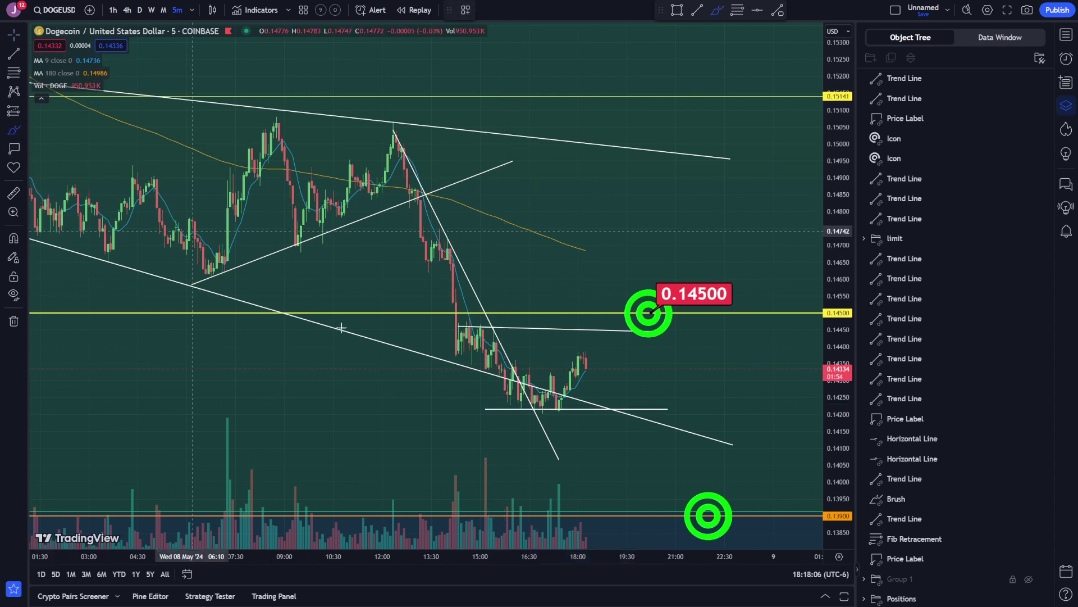
{"action": "mouse_move", "coordinate": [564, 398]}
{"action": "left_mouse_down"}
{"action": "mouse_move", "coordinate": [568, 407]}
{"action": "mouse_move", "coordinate": [614, 399]}
{"action": "left_mouse_up"}
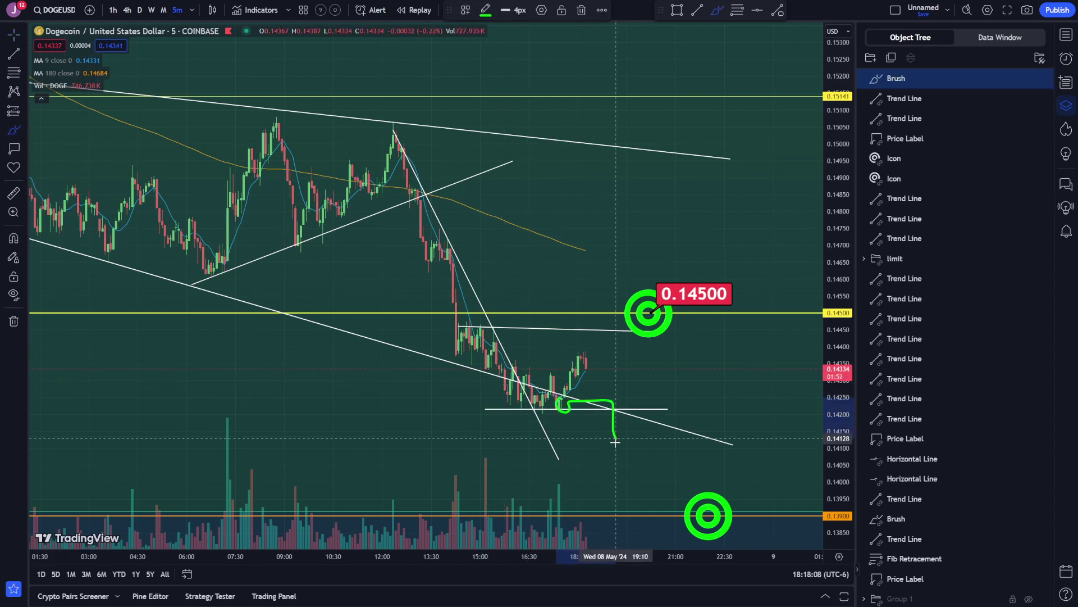
{"action": "scroll", "coordinate": [616, 448], "scroll_direction": "down", "scroll_amount": 3}
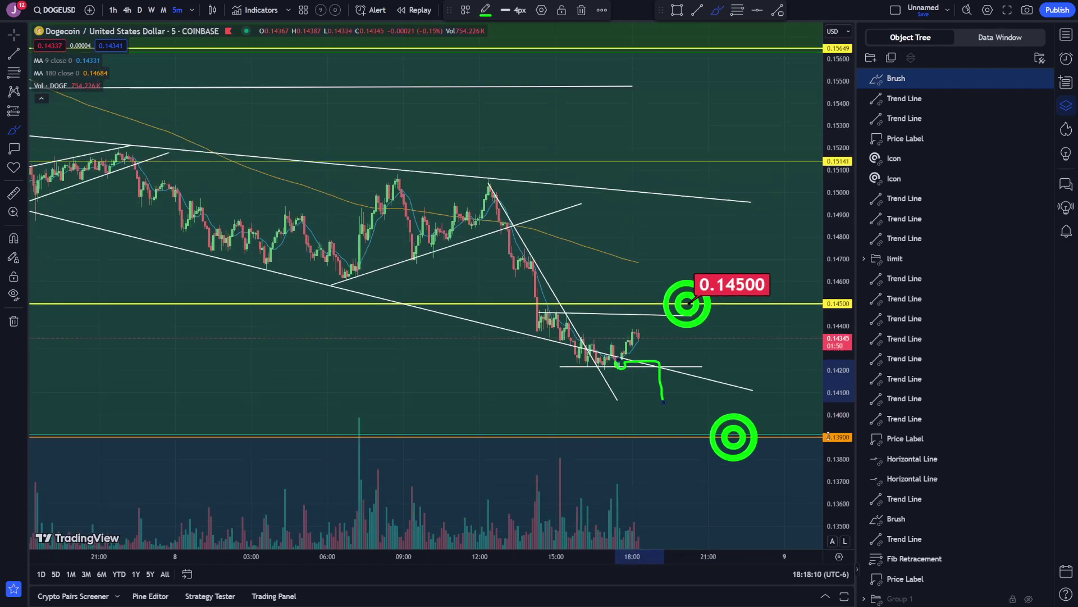
{"action": "mouse_move", "coordinate": [751, 379]}
{"action": "left_mouse_down"}
{"action": "mouse_move", "coordinate": [730, 466]}
{"action": "mouse_move", "coordinate": [702, 429]}
{"action": "left_mouse_up"}
{"action": "key", "text": "ctrl+z"}
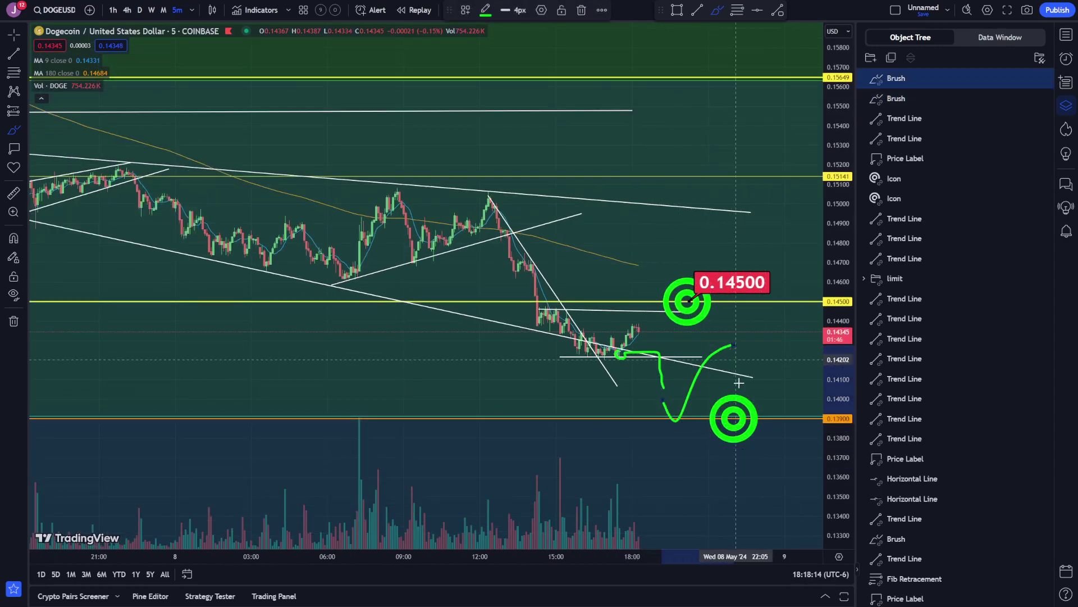
Brush a green stroke rising from the latest candles through the 0.14500 level, and undo it.
{"action": "scroll", "coordinate": [602, 326], "scroll_direction": "up", "scroll_amount": 1}
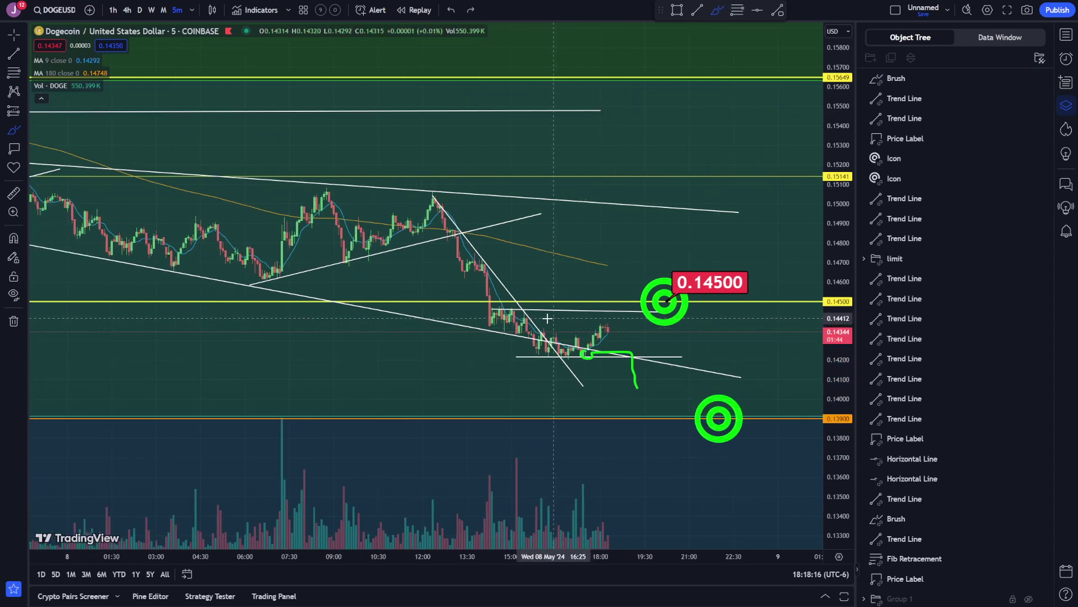
{"action": "left_click_drag", "start_coordinate": [606, 322], "coordinate": [619, 249]}
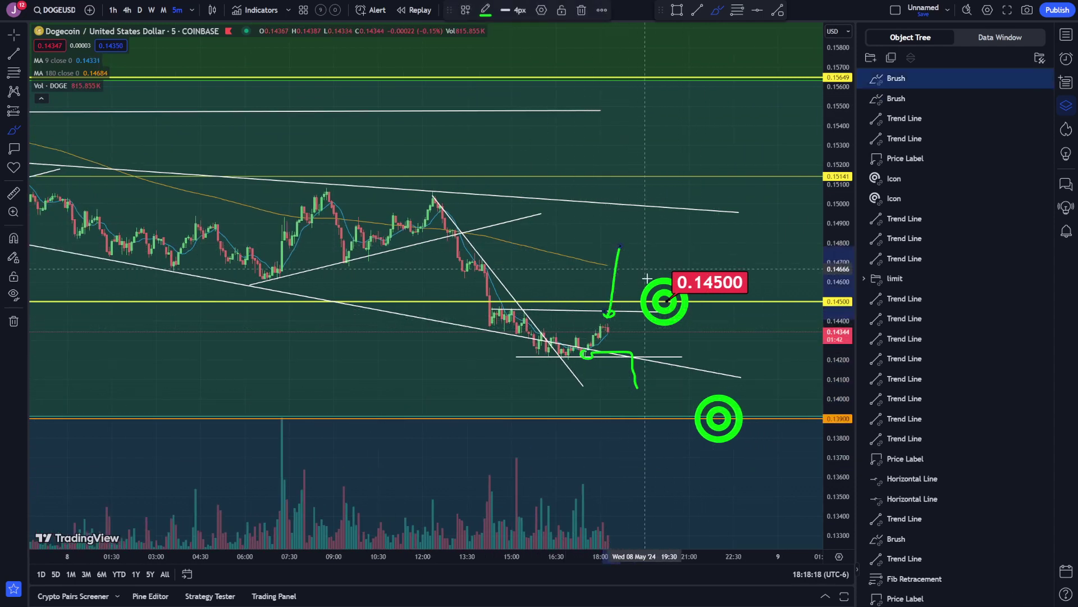
{"action": "key", "text": "ctrl+z"}
Mark the touch points of the long descending upper trend line with the green brush, trace along it, and undo all those marks.
{"action": "mouse_move", "coordinate": [648, 199]}
{"action": "left_mouse_down"}
{"action": "mouse_move", "coordinate": [643, 207]}
{"action": "mouse_move", "coordinate": [647, 199]}
{"action": "left_mouse_up"}
{"action": "scroll", "coordinate": [510, 213], "scroll_direction": "down", "scroll_amount": 2}
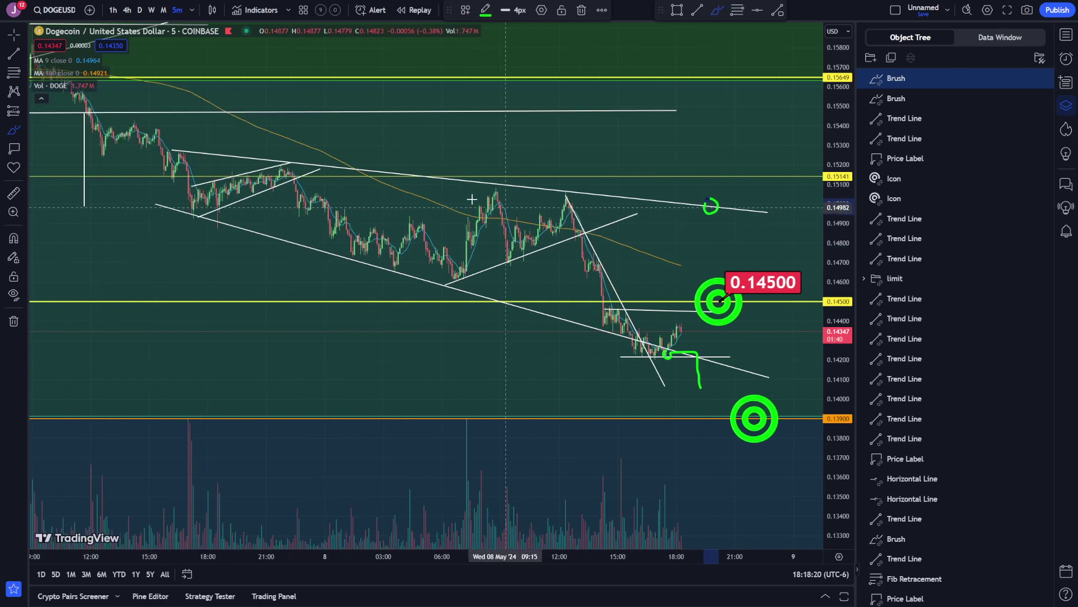
{"action": "left_click_drag", "start_coordinate": [178, 151], "coordinate": [192, 149]}
{"action": "left_click_drag", "start_coordinate": [282, 161], "coordinate": [302, 158]}
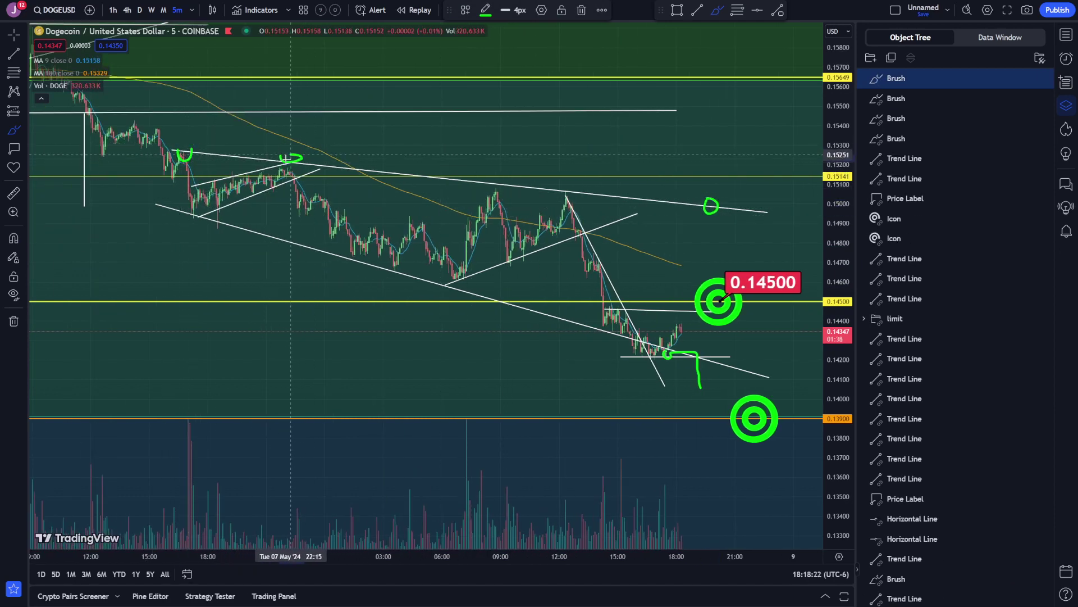
{"action": "left_click_drag", "start_coordinate": [487, 186], "coordinate": [583, 196]}
{"action": "left_click_drag", "start_coordinate": [210, 160], "coordinate": [742, 209]}
{"action": "key", "text": "ctrl+z"}
{"action": "key", "text": "ctrl+z"}
{"action": "key", "text": "ctrl+z"}
{"action": "key", "text": "ctrl+z"}
{"action": "key", "text": "ctrl+z"}
{"action": "key", "text": "ctrl+z"}
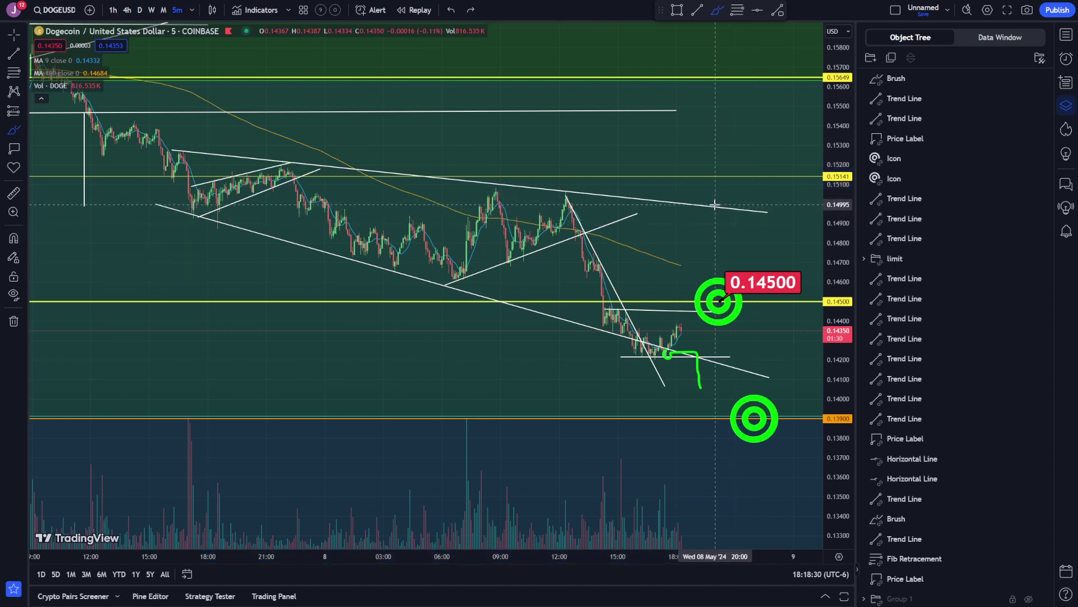
{"action": "left_click", "coordinate": [715, 205]}
{"action": "key", "text": "ctrl+z"}
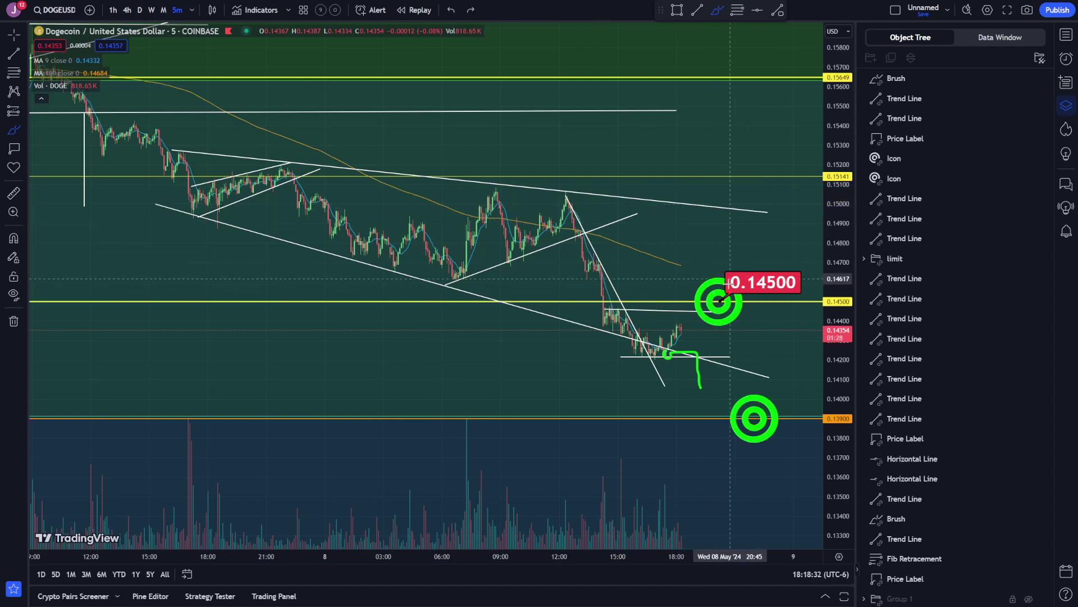
Brush green loops on the highs under 0.14500, a line along that resistance, and a rounded bottom curving up through it.
{"action": "scroll", "coordinate": [828, 389], "scroll_direction": "up", "scroll_amount": 3}
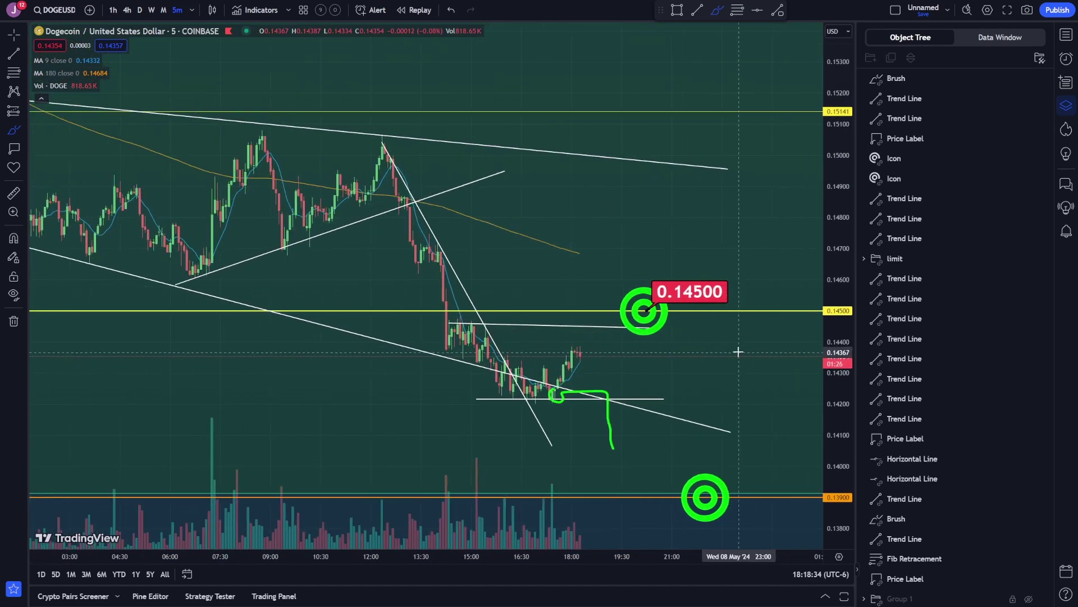
{"action": "left_click_drag", "start_coordinate": [459, 316], "coordinate": [681, 325]}
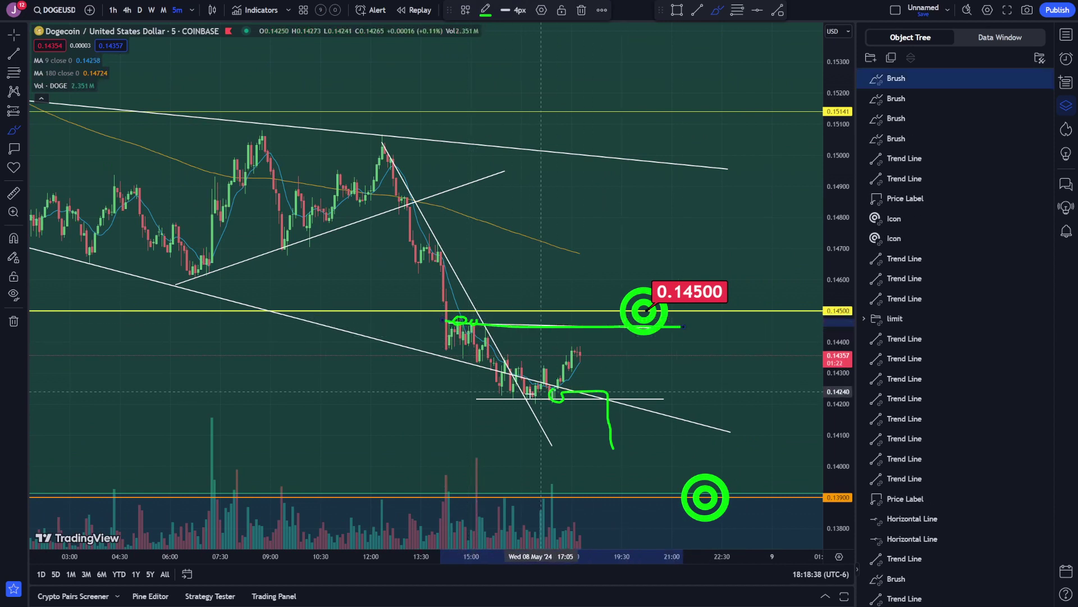
{"action": "mouse_move", "coordinate": [465, 327]}
{"action": "left_mouse_down"}
{"action": "mouse_move", "coordinate": [551, 383]}
{"action": "mouse_move", "coordinate": [585, 333]}
{"action": "left_mouse_up"}
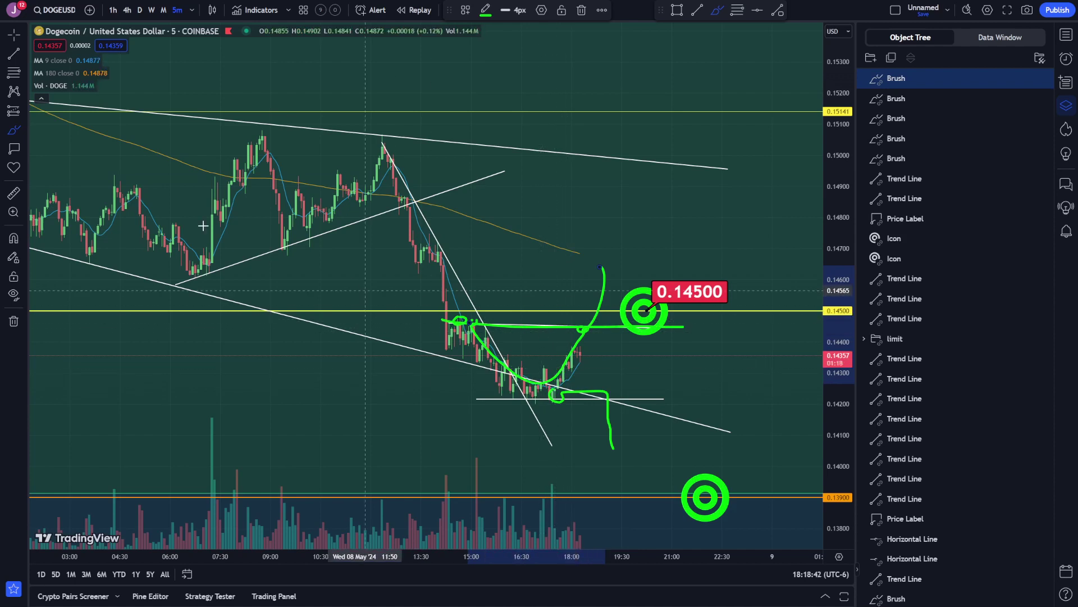
Draw a near-vertical trend line from 0.14211 to 0.14450 at 16:50, and move it to span 0.14450 to 0.14688 at about 18:35.
{"action": "key", "text": "alt+t"}
{"action": "left_click", "coordinate": [532, 400]}
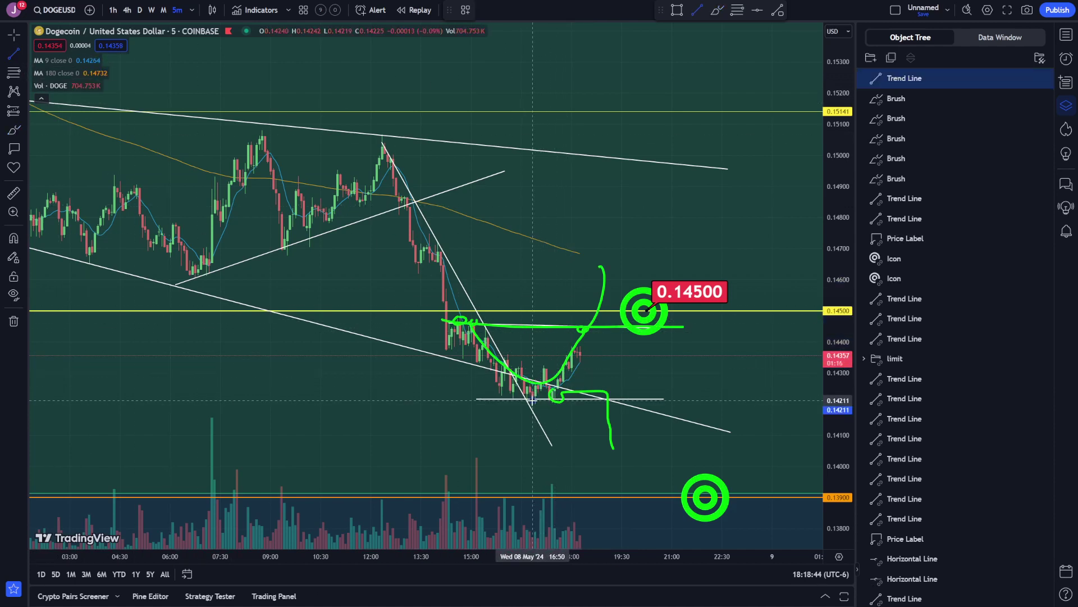
{"action": "left_click", "coordinate": [535, 326]}
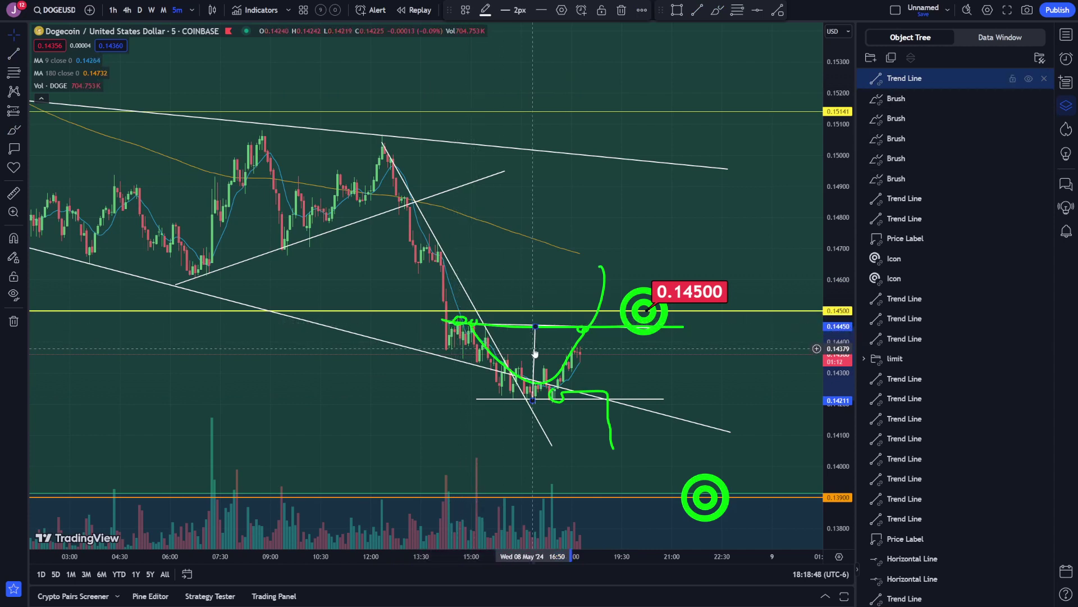
{"action": "left_click_drag", "start_coordinate": [535, 353], "coordinate": [587, 275]}
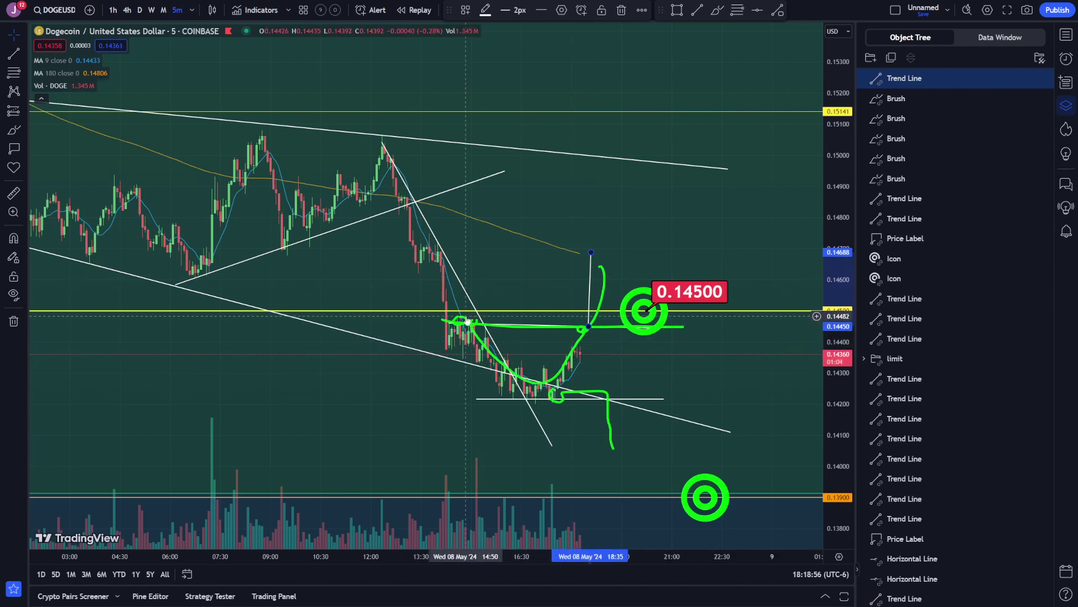
Move one small green loop above the 0.14500 level, and delete the other green brush strokes around the recent lows and resistance.
{"action": "mouse_move", "coordinate": [461, 319]}
{"action": "left_mouse_down"}
{"action": "mouse_move", "coordinate": [545, 296]}
{"action": "mouse_move", "coordinate": [554, 270]}
{"action": "mouse_move", "coordinate": [552, 287]}
{"action": "mouse_move", "coordinate": [539, 289]}
{"action": "mouse_move", "coordinate": [581, 268]}
{"action": "left_mouse_up"}
{"action": "key", "text": "Delete"}
{"action": "left_click", "coordinate": [524, 309]}
{"action": "left_click", "coordinate": [516, 308]}
{"action": "left_click", "coordinate": [570, 287]}
{"action": "key", "text": "Delete"}
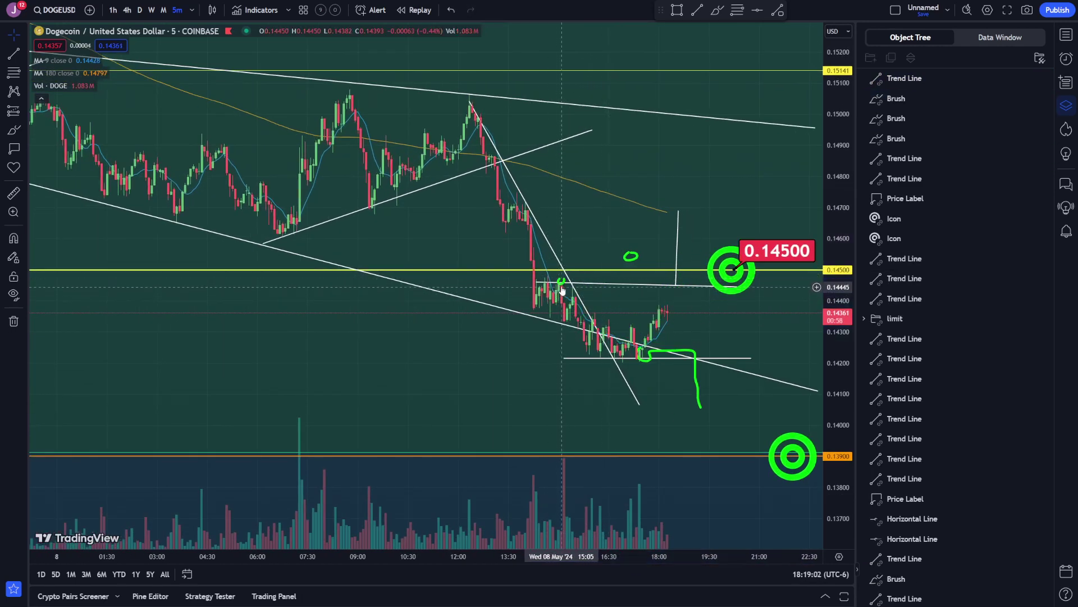
{"action": "left_click", "coordinate": [557, 281]}
{"action": "key", "text": "Delete"}
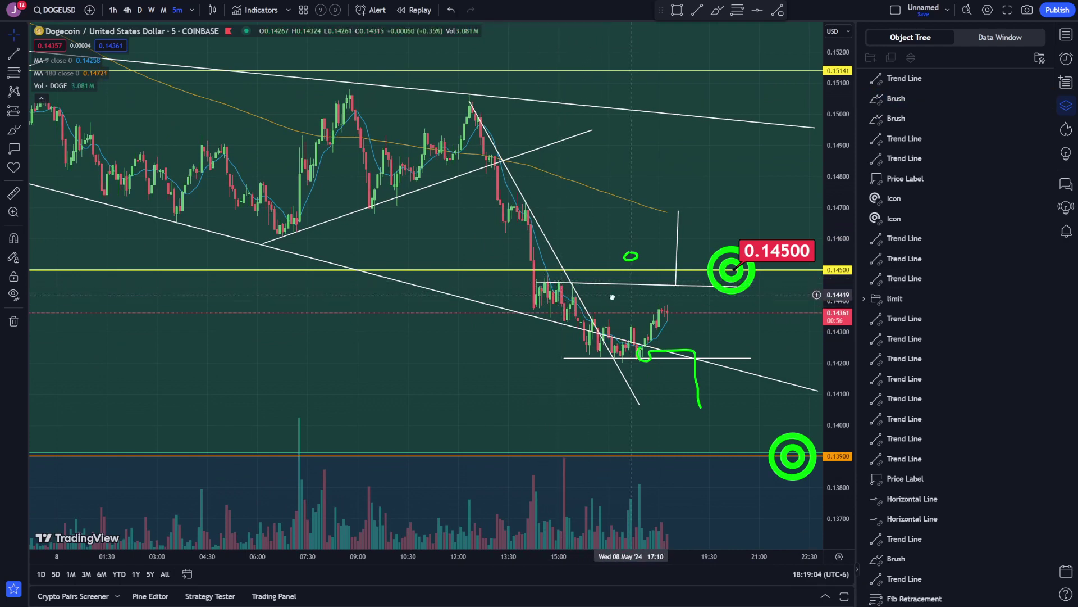
{"action": "left_click_drag", "start_coordinate": [631, 299], "coordinate": [504, 318]}
{"action": "left_click", "coordinate": [569, 371]}
{"action": "key", "text": "Delete"}
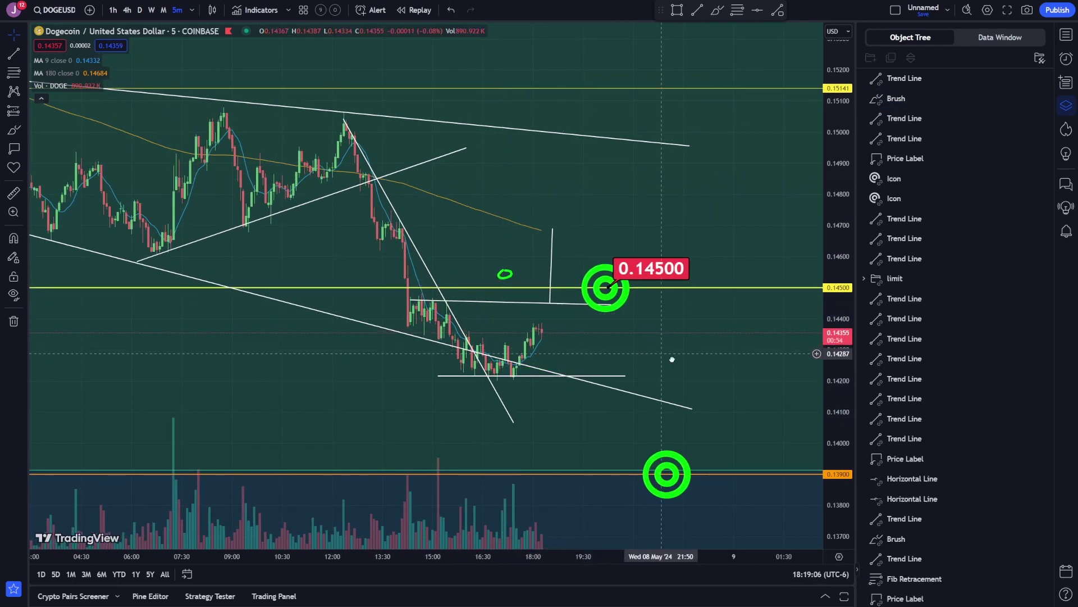
Circle the 0.14500 target icon and price label with the green brush, and undo the circle.
{"action": "left_click_drag", "start_coordinate": [672, 360], "coordinate": [689, 360]}
{"action": "left_click", "coordinate": [14, 130]}
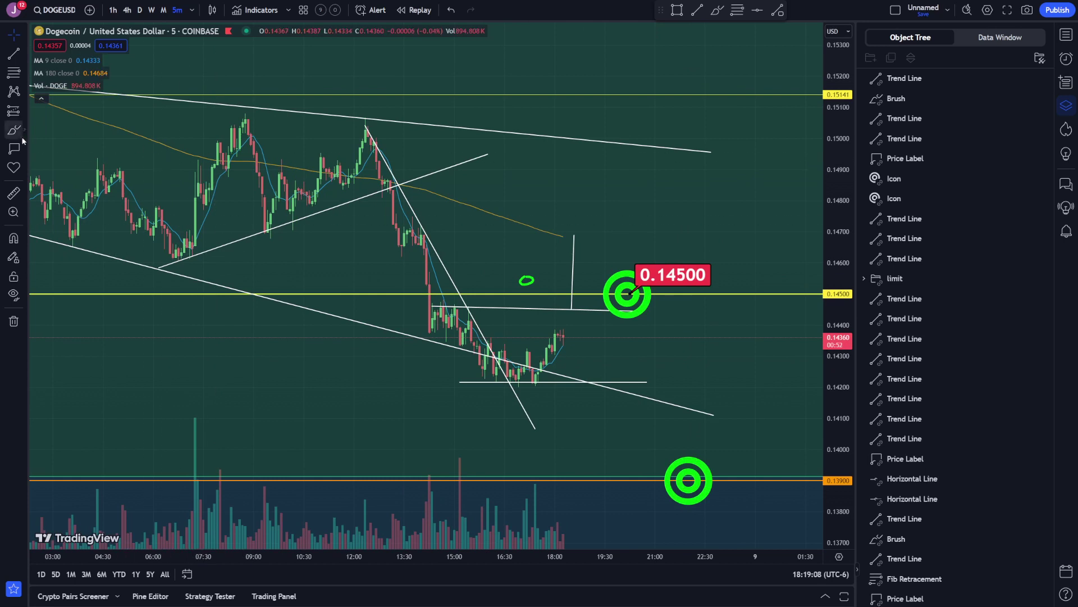
{"action": "mouse_move", "coordinate": [698, 243]}
{"action": "left_mouse_down"}
{"action": "mouse_move", "coordinate": [629, 246]}
{"action": "mouse_move", "coordinate": [631, 327]}
{"action": "left_mouse_up"}
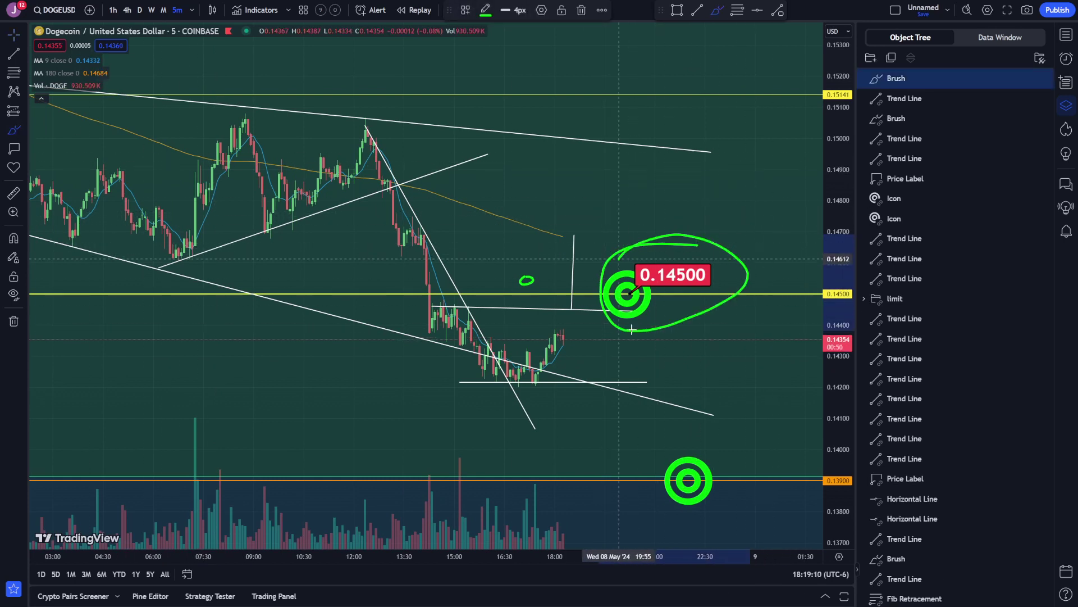
{"action": "key", "text": "ctrl+z"}
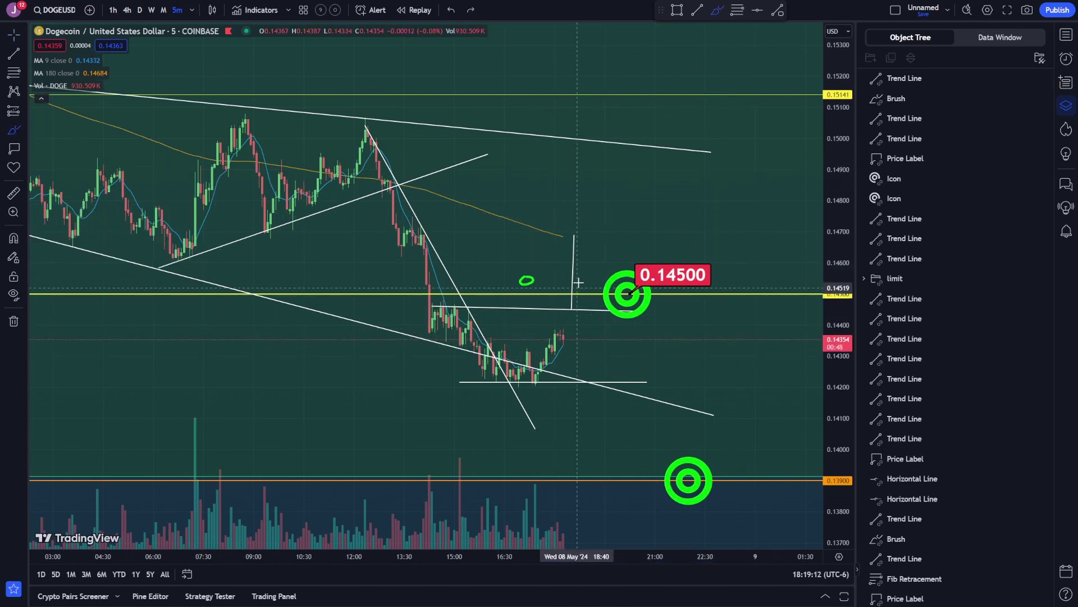
Circle the 7 May consolidation around 0.15141 and a spot further along that level with the green brush, and undo the circles.
{"action": "scroll", "coordinate": [615, 335], "scroll_direction": "down", "scroll_amount": 1}
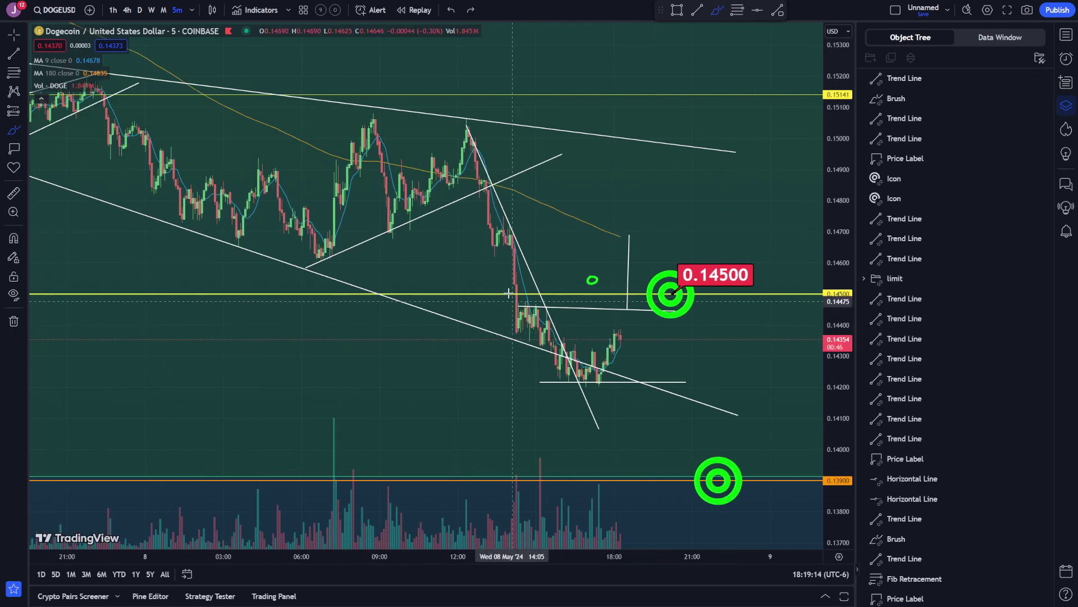
{"action": "scroll", "coordinate": [616, 335], "scroll_direction": "down", "scroll_amount": 2}
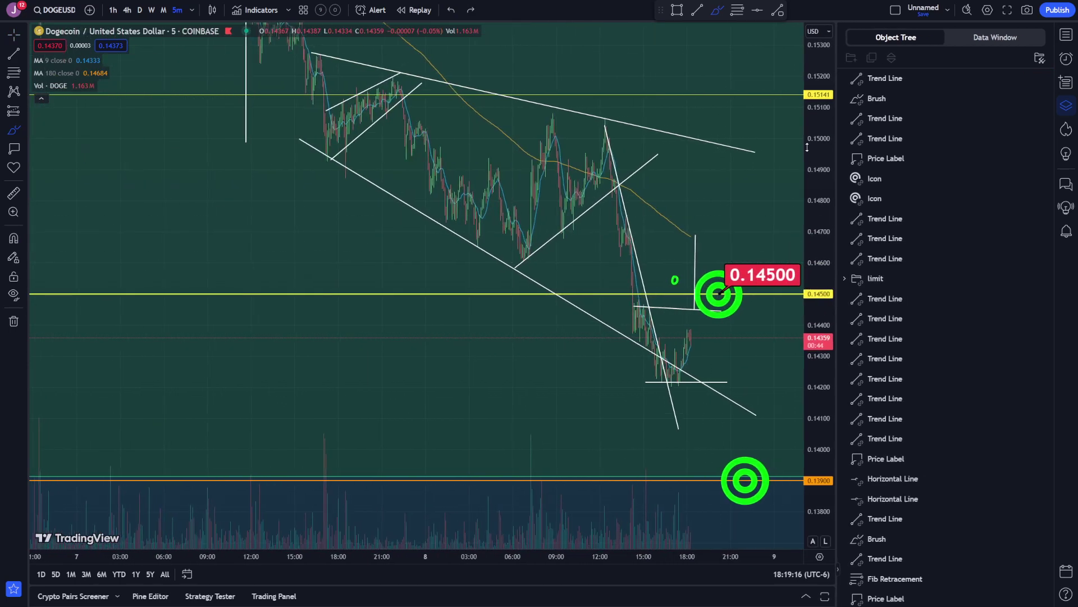
{"action": "scroll", "coordinate": [482, 199], "scroll_direction": "down", "scroll_amount": 3}
{"action": "mouse_move", "coordinate": [514, 174]}
{"action": "left_mouse_down"}
{"action": "mouse_move", "coordinate": [450, 182]}
{"action": "mouse_move", "coordinate": [539, 178]}
{"action": "left_mouse_up"}
{"action": "left_click_drag", "start_coordinate": [718, 177], "coordinate": [695, 181]}
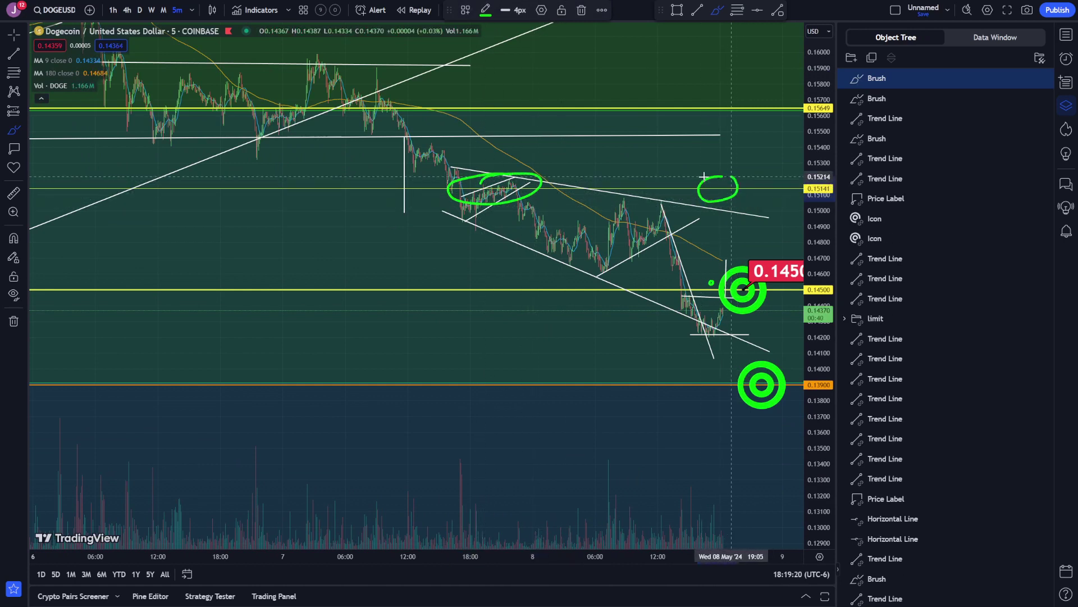
{"action": "left_click_drag", "start_coordinate": [730, 269], "coordinate": [736, 271]}
{"action": "key", "text": "ctrl+z"}
{"action": "key", "text": "ctrl+z"}
{"action": "key", "text": "ctrl+z"}
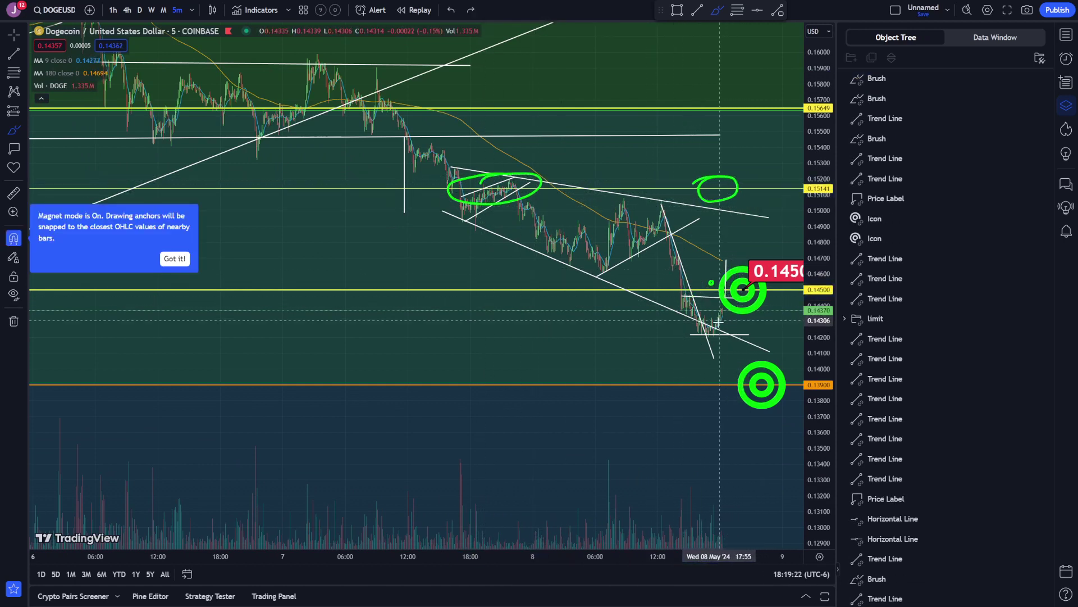
{"action": "mouse_move", "coordinate": [485, 181]}
{"action": "left_mouse_down"}
{"action": "mouse_move", "coordinate": [466, 217]}
{"action": "mouse_move", "coordinate": [500, 178]}
{"action": "left_mouse_up"}
{"action": "key", "text": "ctrl+z"}
{"action": "key", "text": "ctrl+z"}
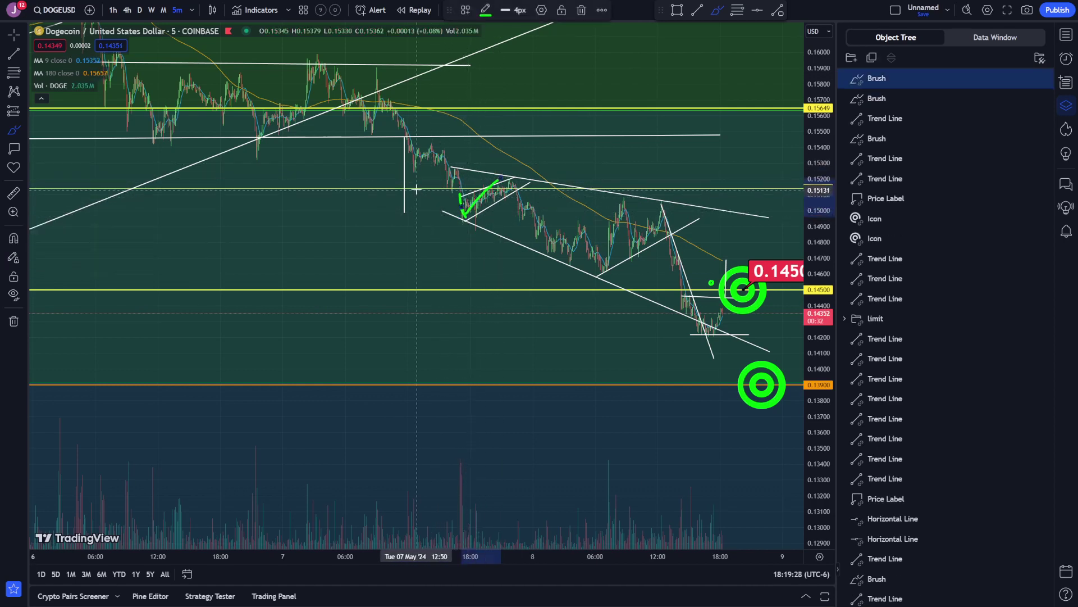
Brush a horizontal stroke along 0.15141 and outline the drop and rebound within the 7 May consolidation, undoing these strokes.
{"action": "left_click_drag", "start_coordinate": [421, 189], "coordinate": [573, 187]}
{"action": "left_click_drag", "start_coordinate": [446, 167], "coordinate": [463, 226]}
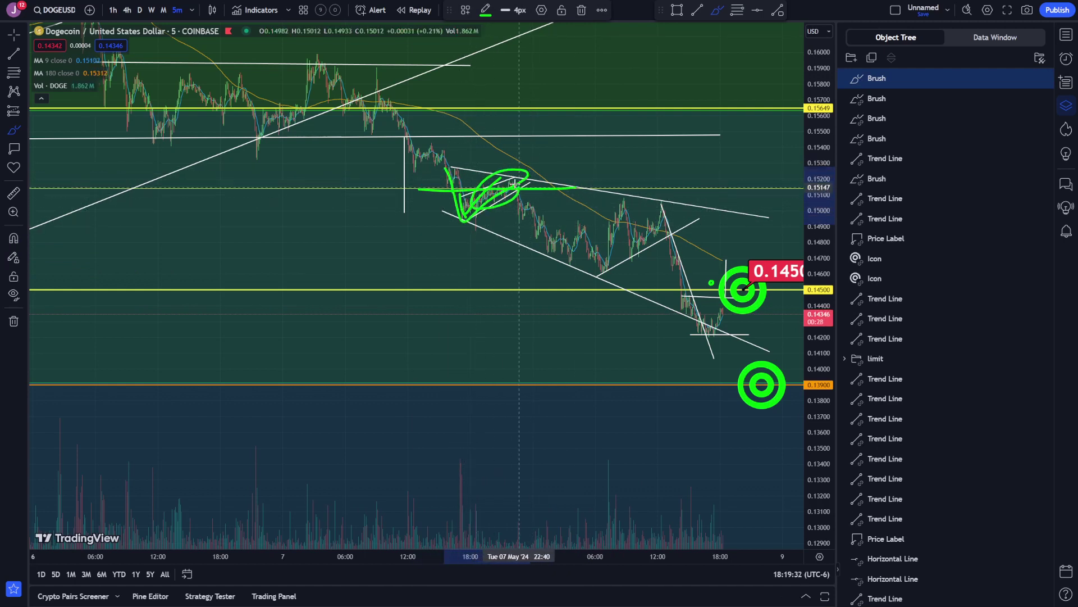
{"action": "key", "text": "ctrl+z"}
{"action": "key", "text": "ctrl+z"}
{"action": "key", "text": "ctrl+z"}
{"action": "key", "text": "ctrl+z"}
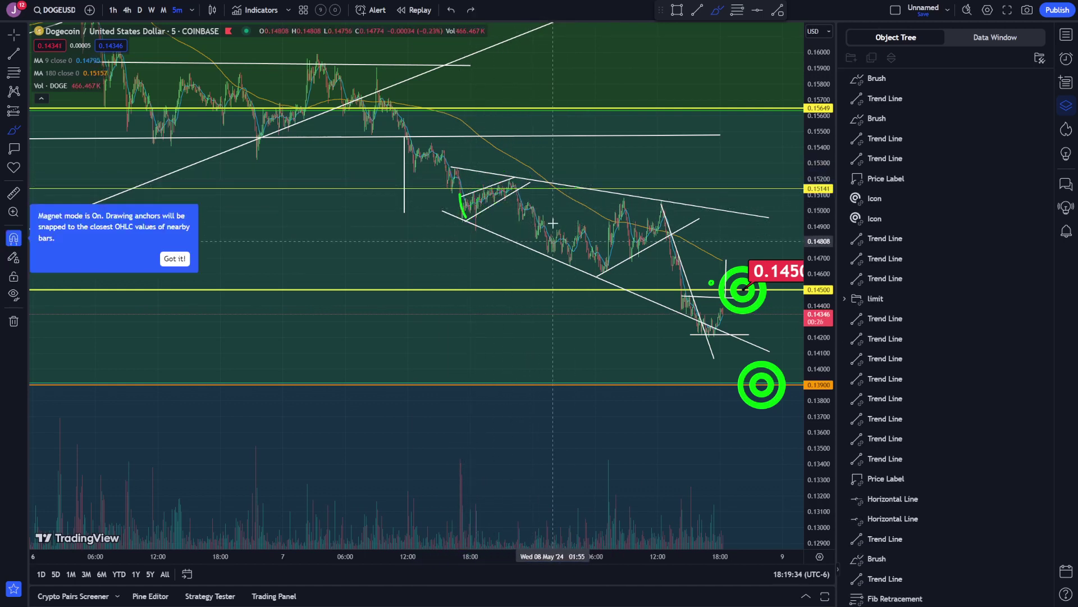
Trace the price swings from the 7 May consolidation to the 0.14500 target, sketch a drop to 0.13900, and undo the brush strokes.
{"action": "mouse_move", "coordinate": [510, 184]}
{"action": "left_mouse_down"}
{"action": "mouse_move", "coordinate": [562, 252]}
{"action": "mouse_move", "coordinate": [593, 264]}
{"action": "mouse_move", "coordinate": [651, 220]}
{"action": "mouse_move", "coordinate": [686, 278]}
{"action": "mouse_move", "coordinate": [751, 253]}
{"action": "mouse_move", "coordinate": [779, 293]}
{"action": "left_mouse_up"}
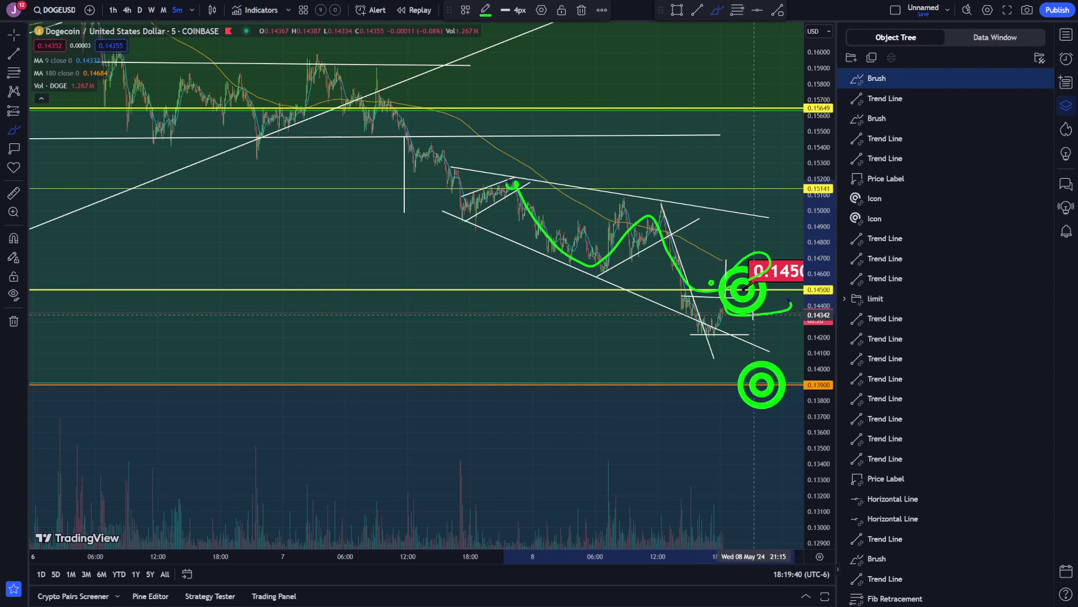
{"action": "key", "text": "ctrl+z"}
{"action": "left_click_drag", "start_coordinate": [709, 325], "coordinate": [732, 375]}
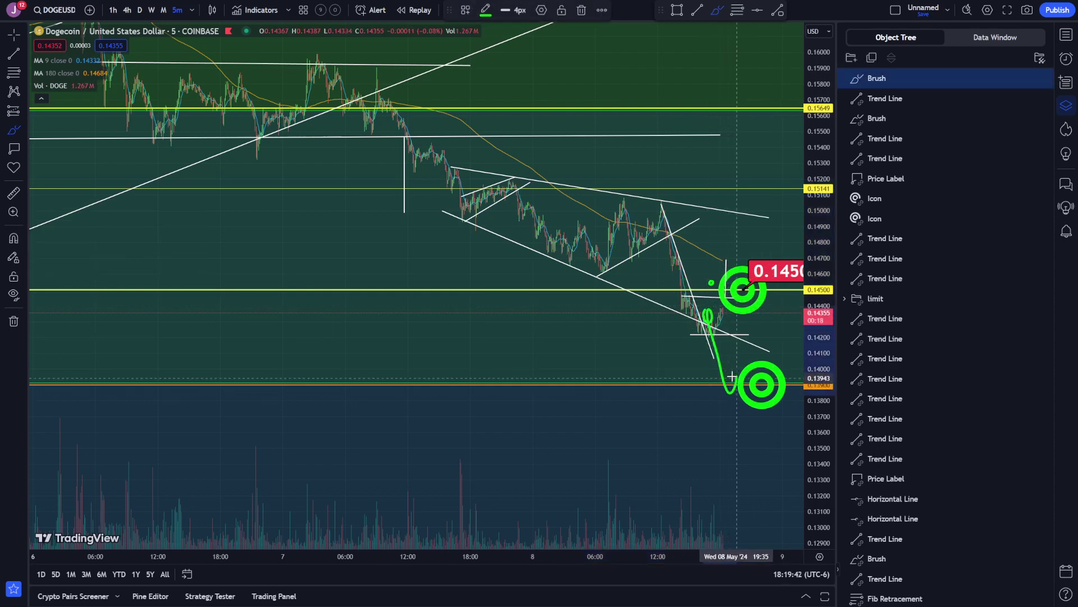
{"action": "key", "text": "ctrl+z"}
{"action": "key", "text": "ctrl+z"}
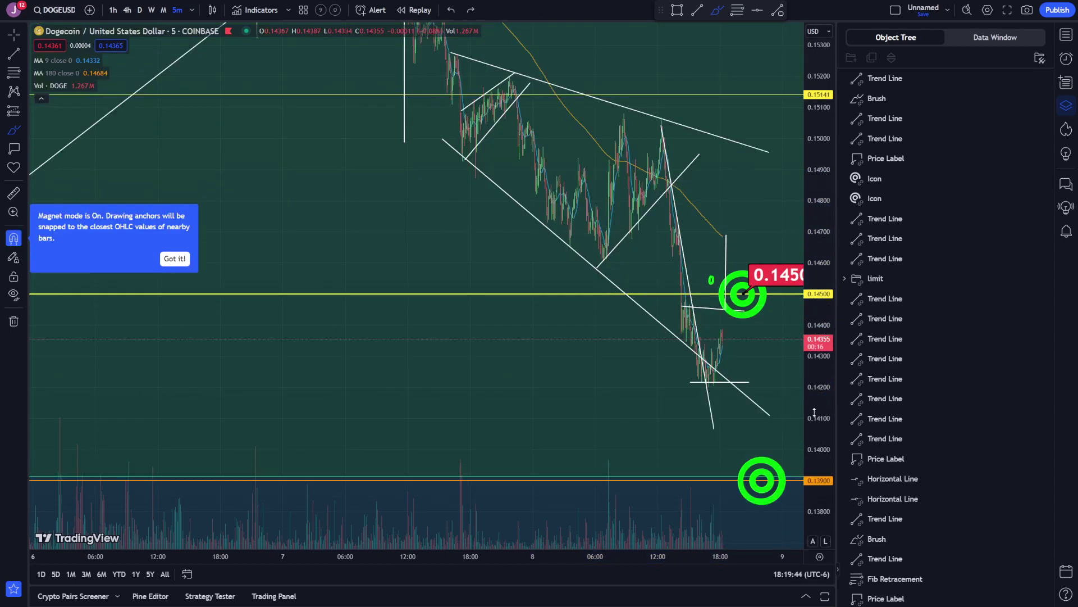
Brush a short vertical stroke from the latest candles down to the level lower trend line, and undo it.
{"action": "scroll", "coordinate": [754, 404], "scroll_direction": "up", "scroll_amount": 10}
{"action": "mouse_move", "coordinate": [523, 361]}
{"action": "left_mouse_down"}
{"action": "mouse_move", "coordinate": [500, 370]}
{"action": "mouse_move", "coordinate": [562, 371]}
{"action": "mouse_move", "coordinate": [490, 379]}
{"action": "mouse_move", "coordinate": [523, 385]}
{"action": "left_mouse_up"}
{"action": "key", "text": "ctrl+z"}
{"action": "scroll", "coordinate": [592, 385], "scroll_direction": "up", "scroll_amount": 1}
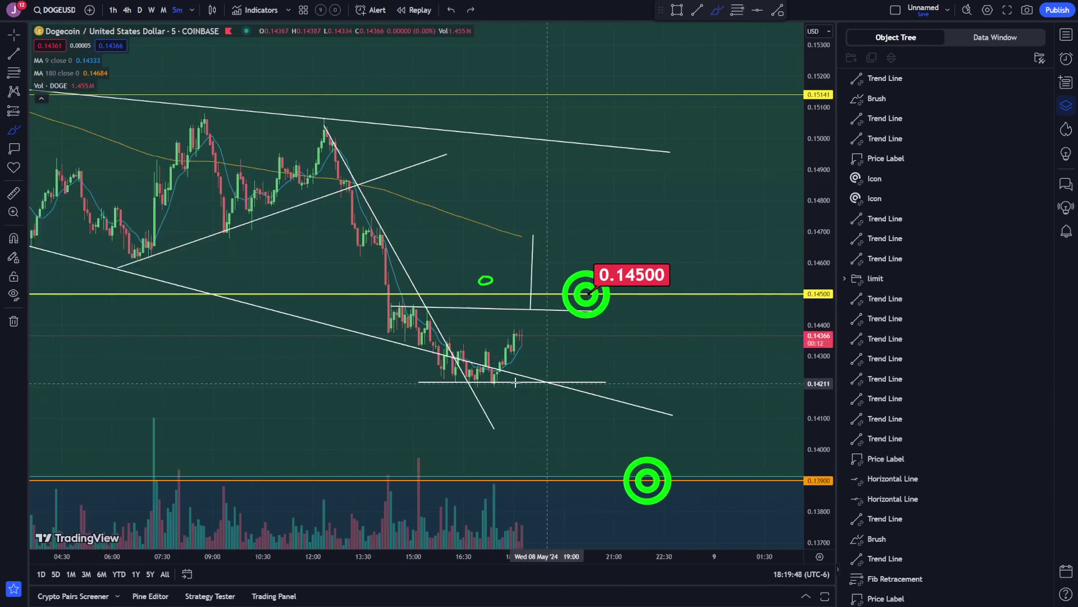
Brush a horizontal stroke along the support line under the latest lows and an upward stroke from the neckline, undoing both.
{"action": "left_click_drag", "start_coordinate": [430, 380], "coordinate": [604, 379]}
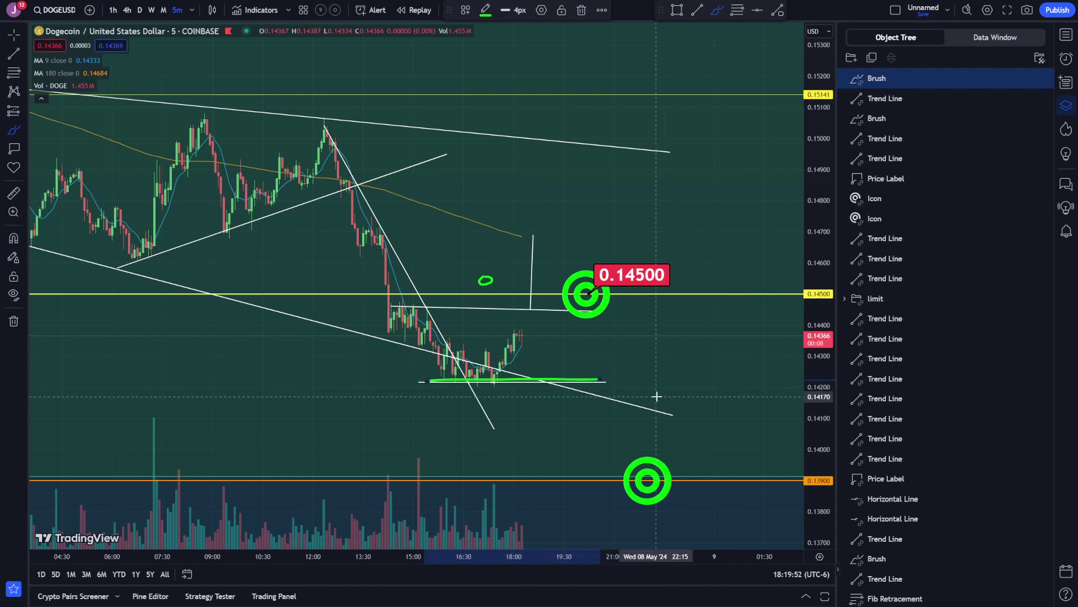
{"action": "key", "text": "ctrl+z"}
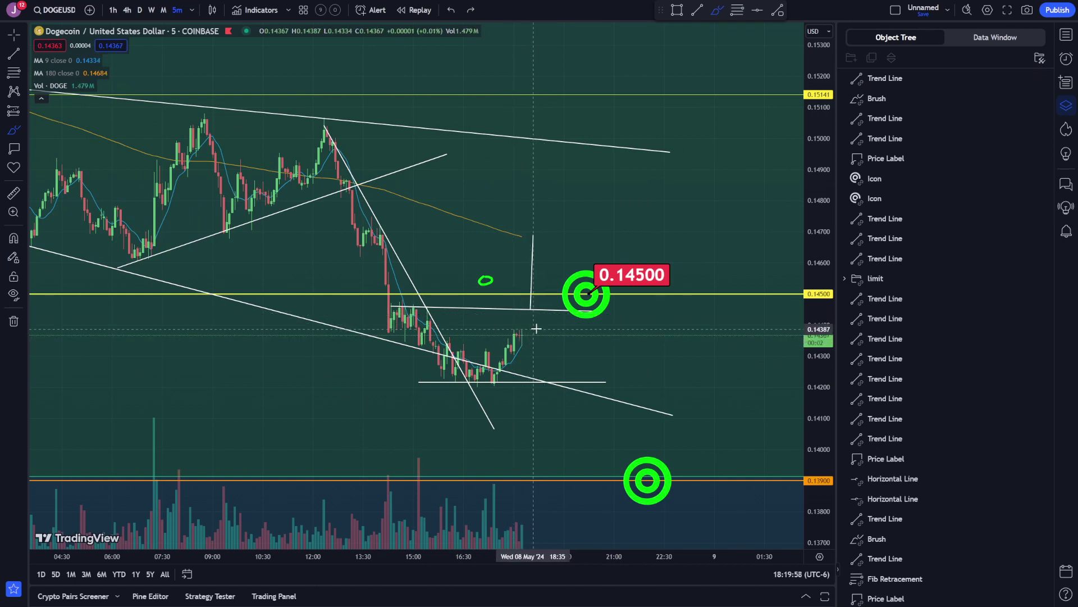
{"action": "left_click_drag", "start_coordinate": [527, 309], "coordinate": [530, 307]}
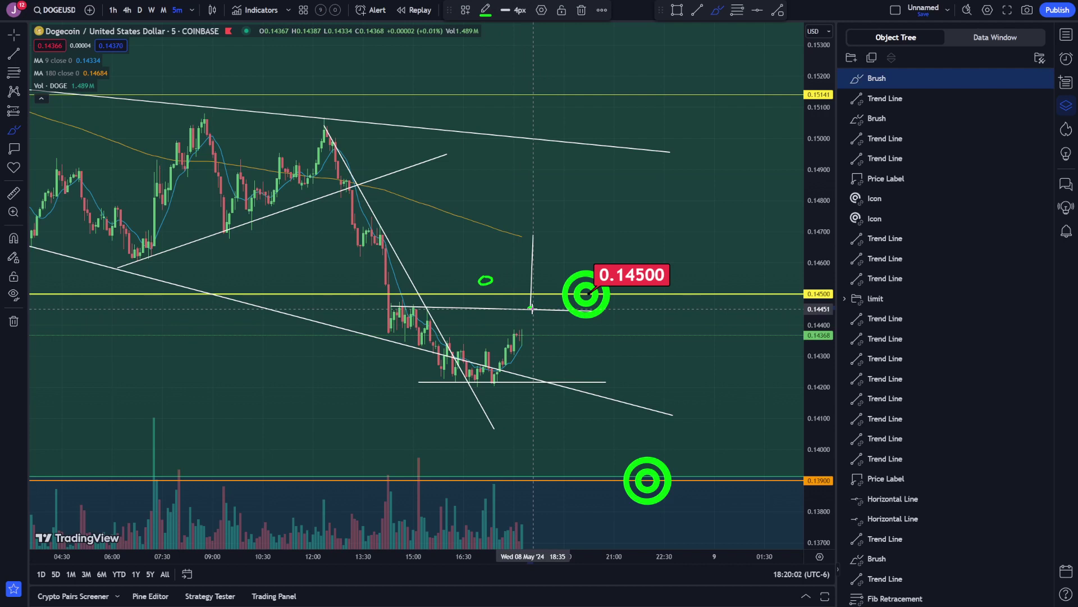
{"action": "left_click_drag", "start_coordinate": [538, 310], "coordinate": [544, 249]}
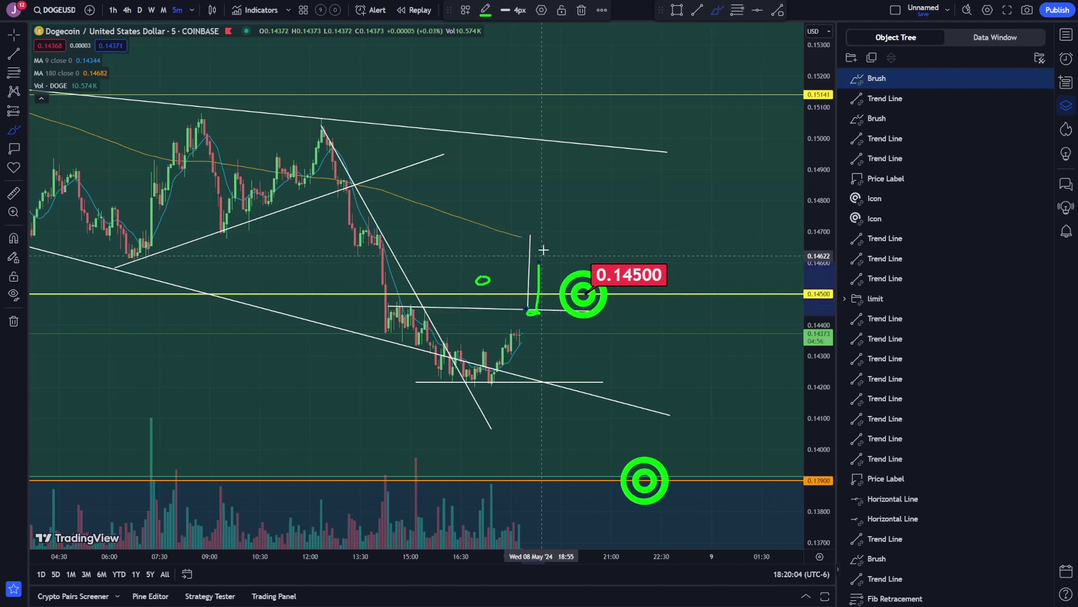
{"action": "key", "text": "ctrl+z"}
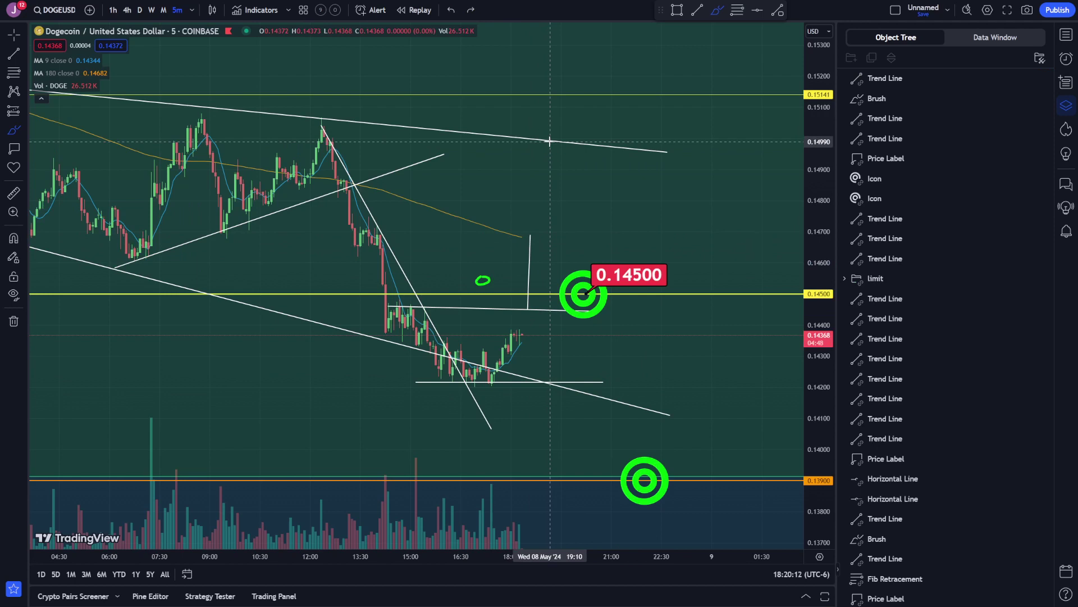
Brush a downward curve and an upward stroke starting from the upper descending trend line near 0.14980.
{"action": "left_click_drag", "start_coordinate": [555, 141], "coordinate": [562, 140]}
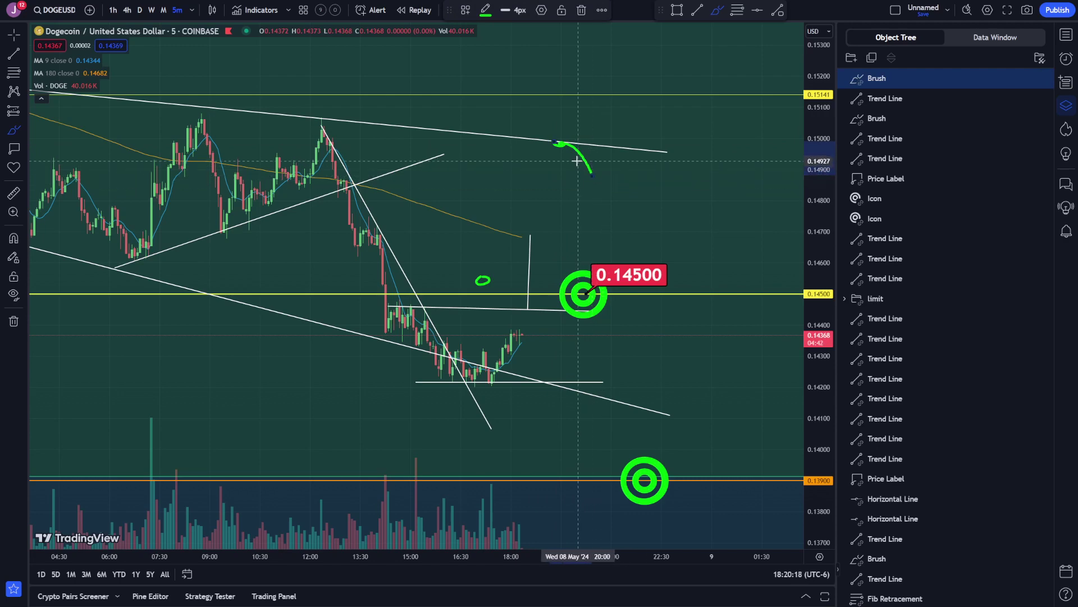
{"action": "left_click_drag", "start_coordinate": [555, 143], "coordinate": [562, 103]}
Draw a near-vertical trend line spanning the falling wedge's height from its lower boundary up to its upper boundary.
{"action": "scroll", "coordinate": [753, 159], "scroll_direction": "down", "scroll_amount": 5}
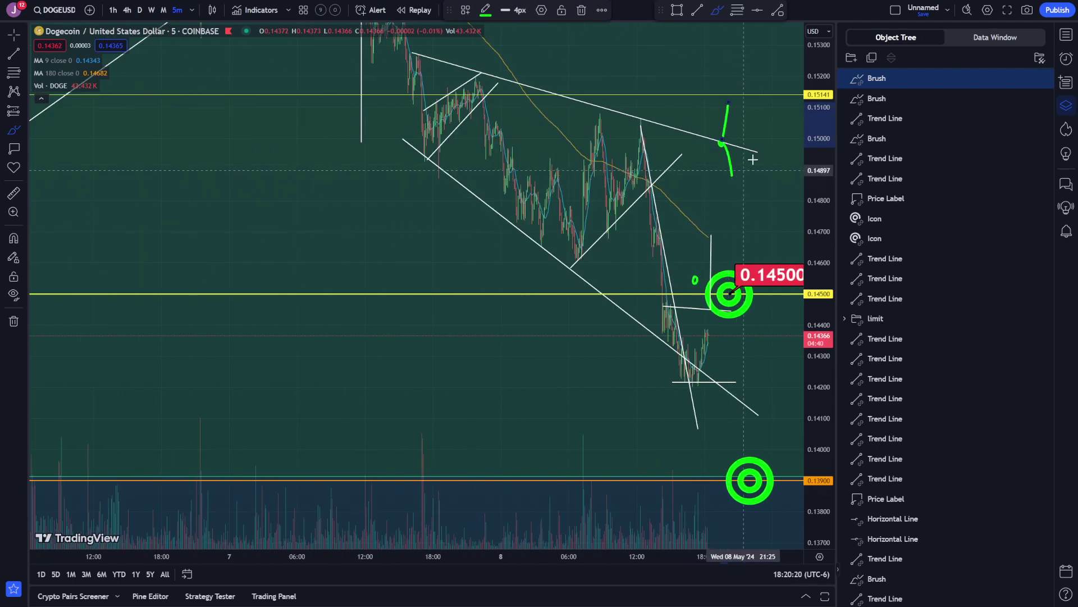
{"action": "left_click", "coordinate": [19, 52]}
{"action": "mouse_move", "coordinate": [566, 266]}
{"action": "left_mouse_down"}
{"action": "mouse_move", "coordinate": [570, 119]}
{"action": "mouse_move", "coordinate": [554, 237]}
{"action": "mouse_move", "coordinate": [547, 212]}
{"action": "left_mouse_up"}
Move the wedge-height trend line to the brushed breakout point on the upper boundary, running from 0.14980 to 0.15524.
{"action": "left_click_drag", "start_coordinate": [548, 256], "coordinate": [559, 218]}
{"action": "left_click_drag", "start_coordinate": [559, 303], "coordinate": [705, 186]}
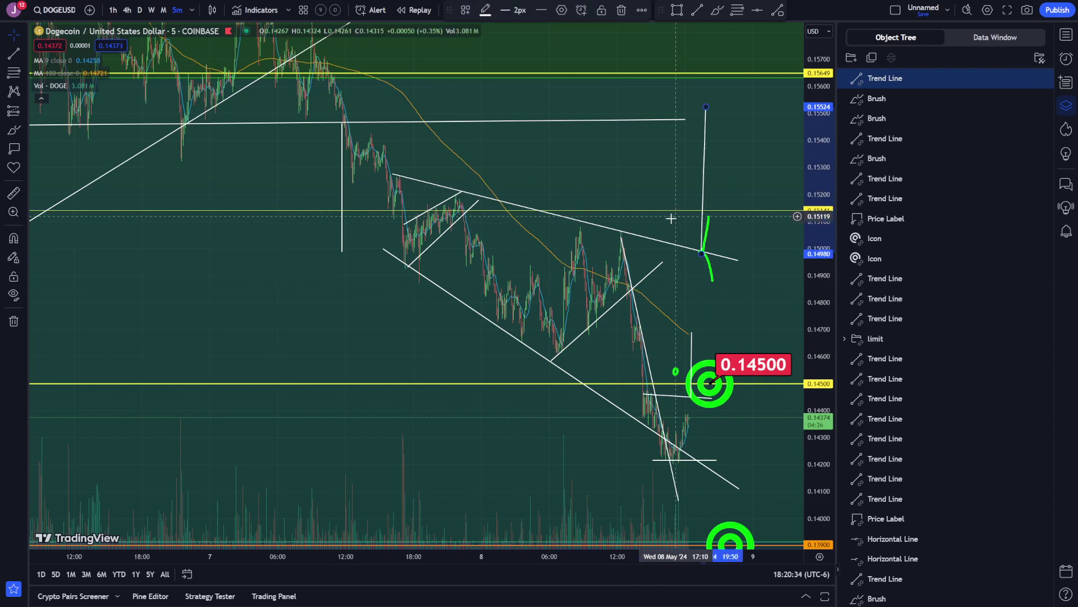
Trace the price's drop, rounded bottom and second drop from the 7 May highs with the green brush, and undo the strokes.
{"action": "left_click", "coordinate": [13, 129]}
{"action": "mouse_move", "coordinate": [453, 216]}
{"action": "left_mouse_down"}
{"action": "mouse_move", "coordinate": [595, 320]}
{"action": "mouse_move", "coordinate": [671, 449]}
{"action": "mouse_move", "coordinate": [691, 415]}
{"action": "left_mouse_up"}
{"action": "key", "text": "ctrl+z"}
{"action": "key", "text": "ctrl+z"}
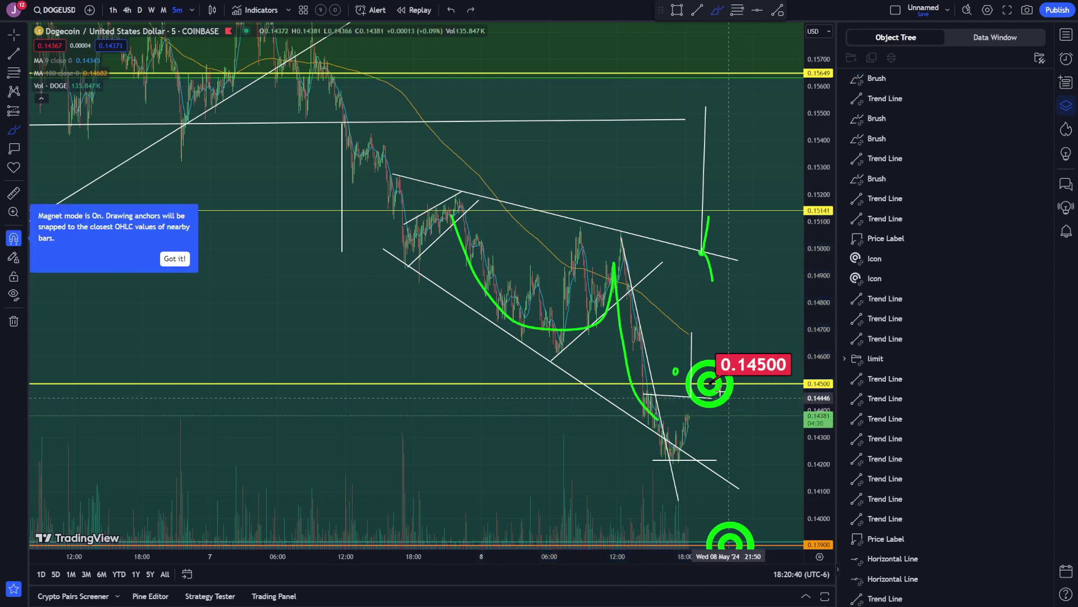
Brush a wave through the price swings inside the falling wedge and an upward stroke at the breakout point, undoing both.
{"action": "scroll", "coordinate": [646, 308], "scroll_direction": "up", "scroll_amount": 5}
{"action": "scroll", "coordinate": [666, 178], "scroll_direction": "up", "scroll_amount": 1}
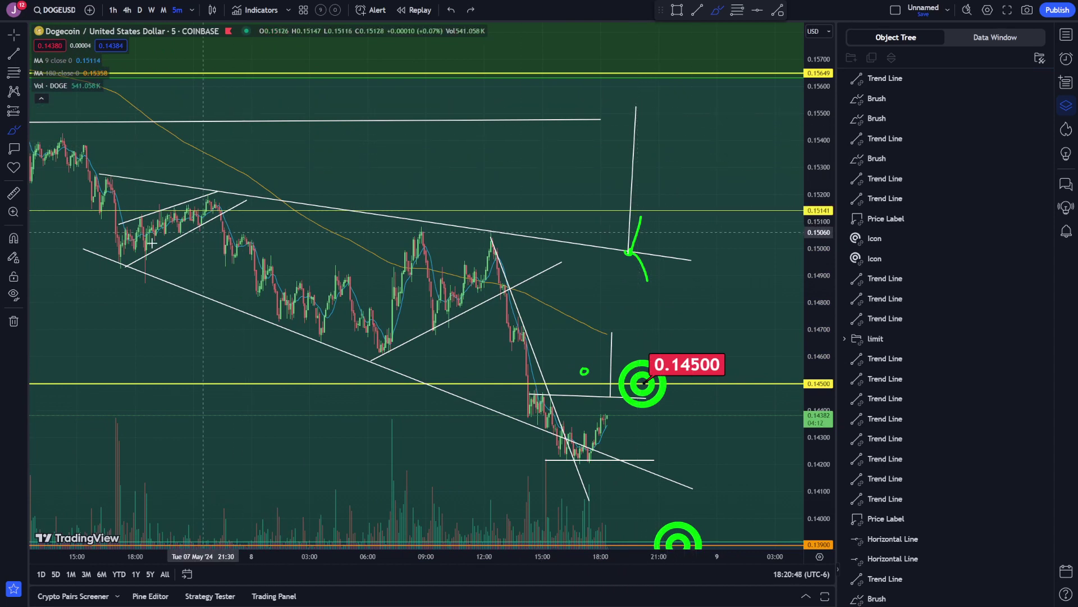
{"action": "mouse_move", "coordinate": [136, 187]}
{"action": "left_mouse_down"}
{"action": "mouse_move", "coordinate": [174, 236]}
{"action": "mouse_move", "coordinate": [441, 264]}
{"action": "mouse_move", "coordinate": [500, 322]}
{"action": "left_mouse_up"}
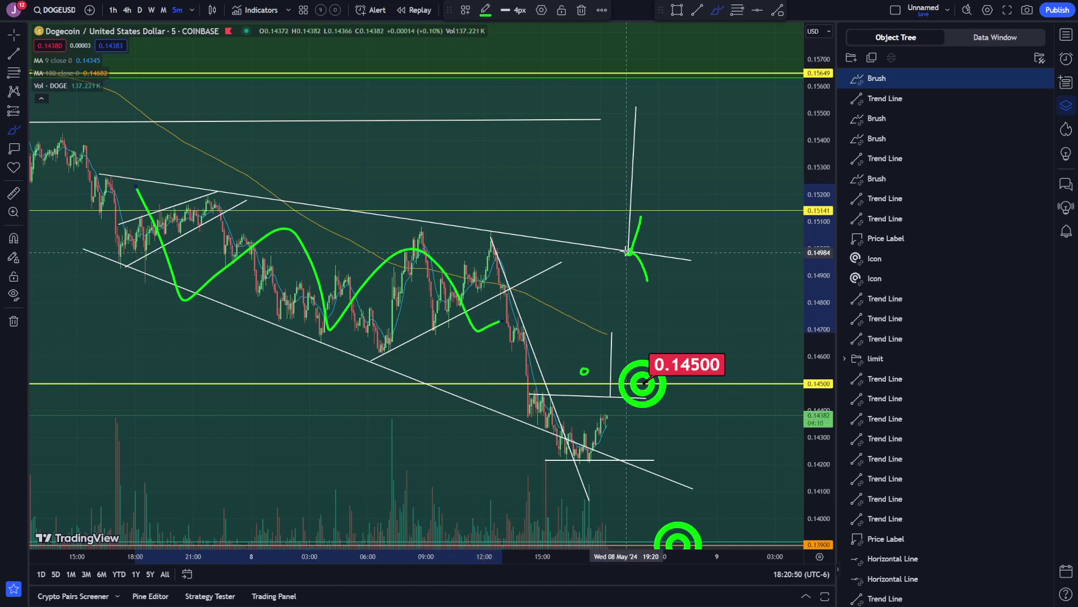
{"action": "mouse_move", "coordinate": [619, 242]}
{"action": "left_mouse_down"}
{"action": "mouse_move", "coordinate": [630, 256]}
{"action": "mouse_move", "coordinate": [650, 190]}
{"action": "left_mouse_up"}
{"action": "key", "text": "ctrl"}
{"action": "key", "text": "ctrl+z"}
{"action": "key", "text": "ctrl+z"}
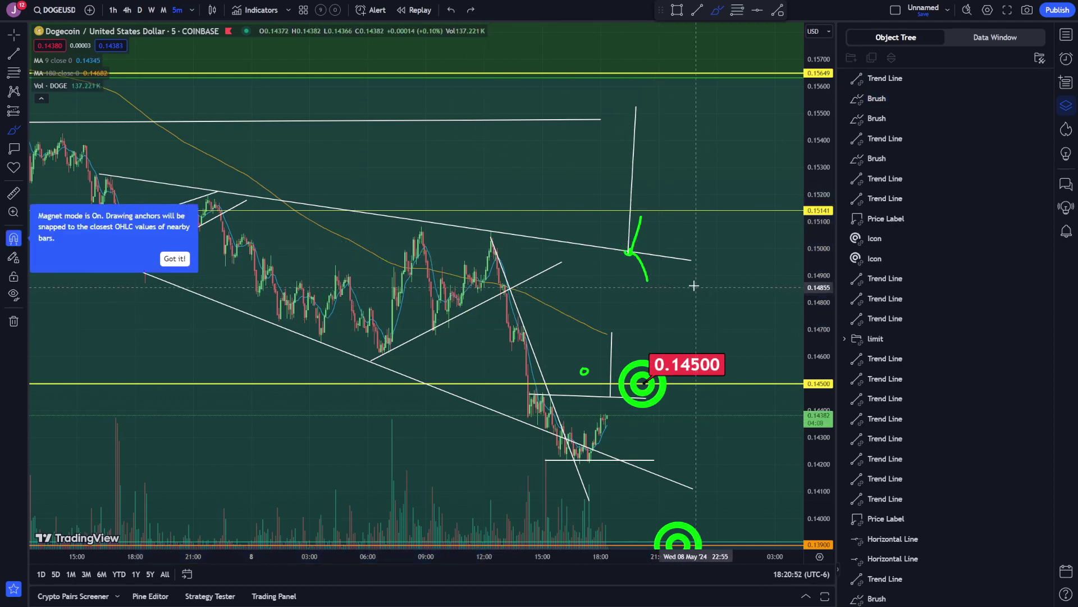
Undo the moves of the wedge-height trend line.
{"action": "key", "text": "ctrl+z"}
{"action": "key", "text": "ctrl+z"}
{"action": "key", "text": "ctrl+z"}
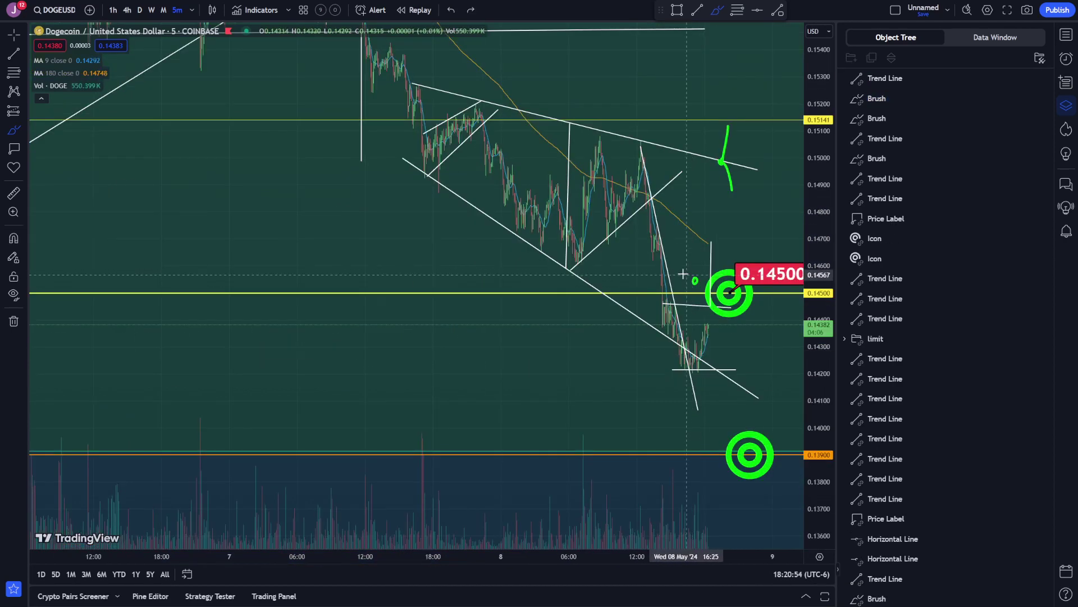
Circle the latest lows above the short support line with the green brush, and brush along the neckline, undoing only the neckline stroke.
{"action": "scroll", "coordinate": [532, 310], "scroll_direction": "up", "scroll_amount": 10}
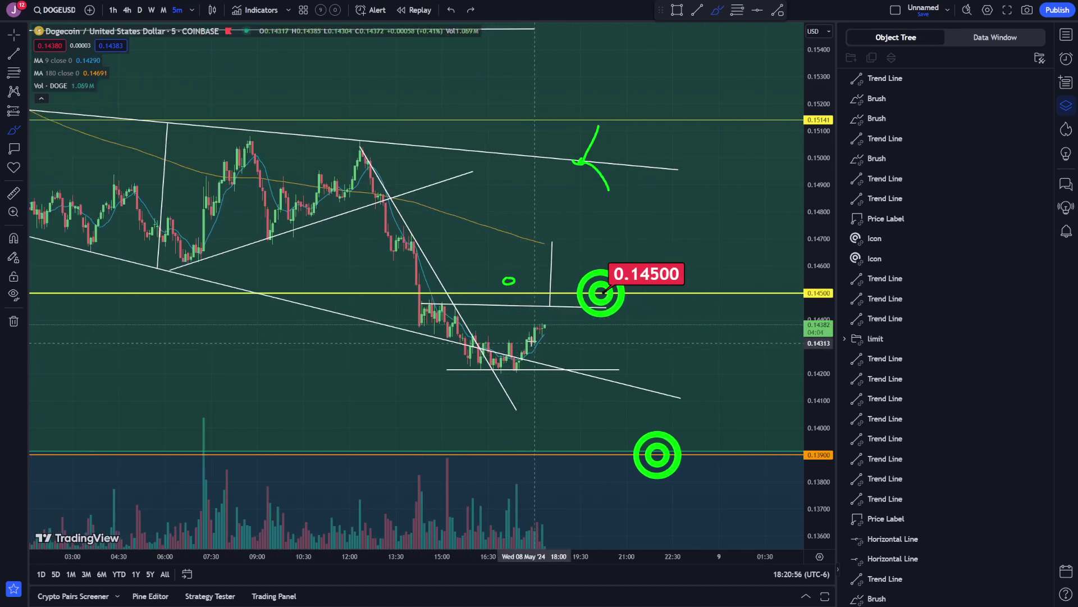
{"action": "mouse_move", "coordinate": [513, 361]}
{"action": "left_mouse_down"}
{"action": "mouse_move", "coordinate": [473, 372]}
{"action": "mouse_move", "coordinate": [499, 355]}
{"action": "left_mouse_up"}
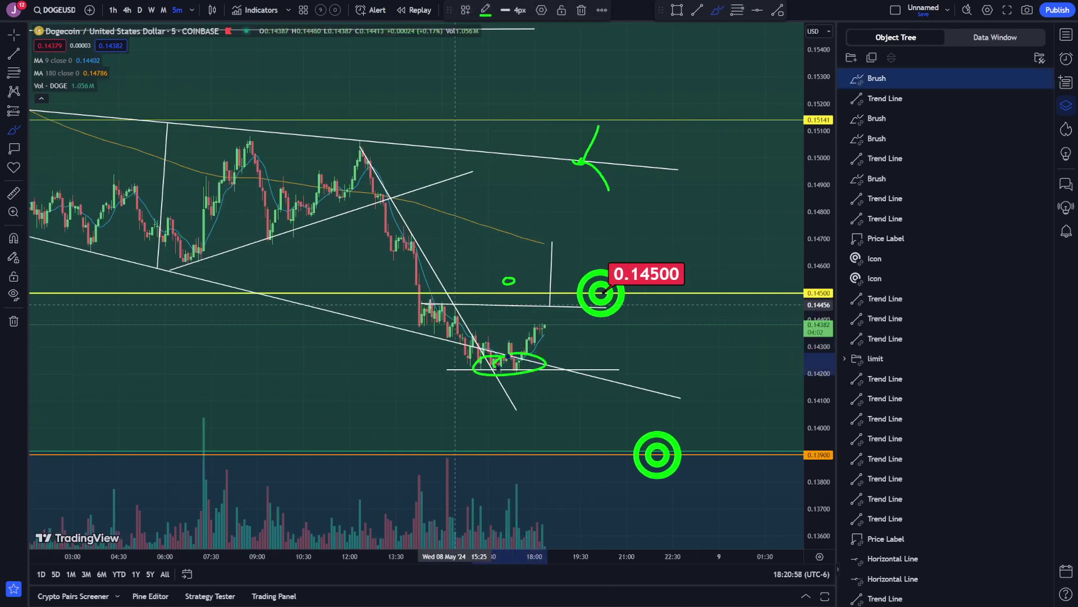
{"action": "left_click_drag", "start_coordinate": [425, 305], "coordinate": [587, 307]}
{"action": "key", "text": "ctrl+z"}
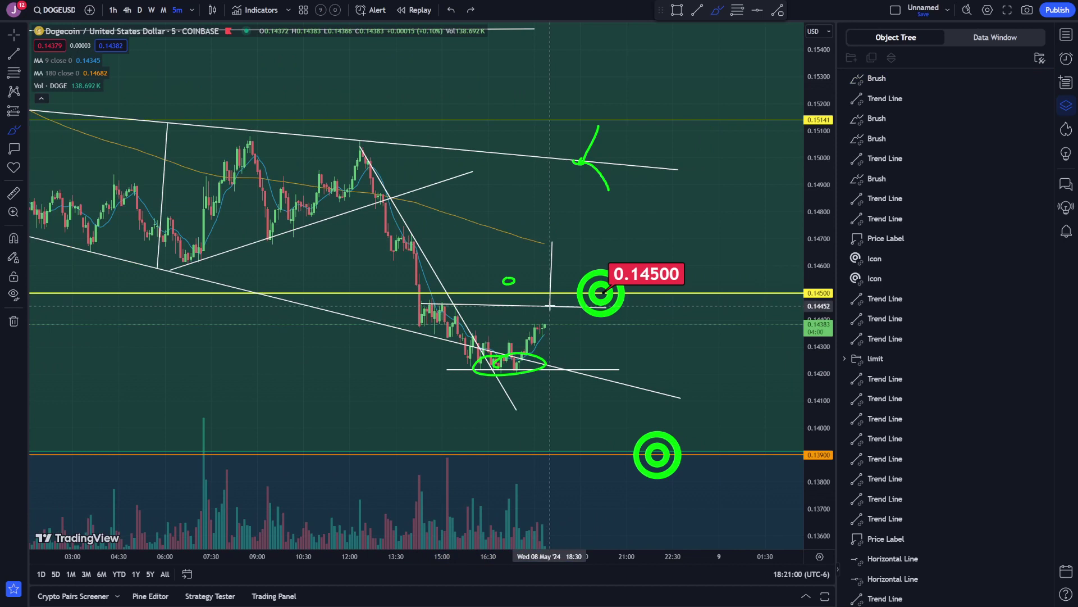